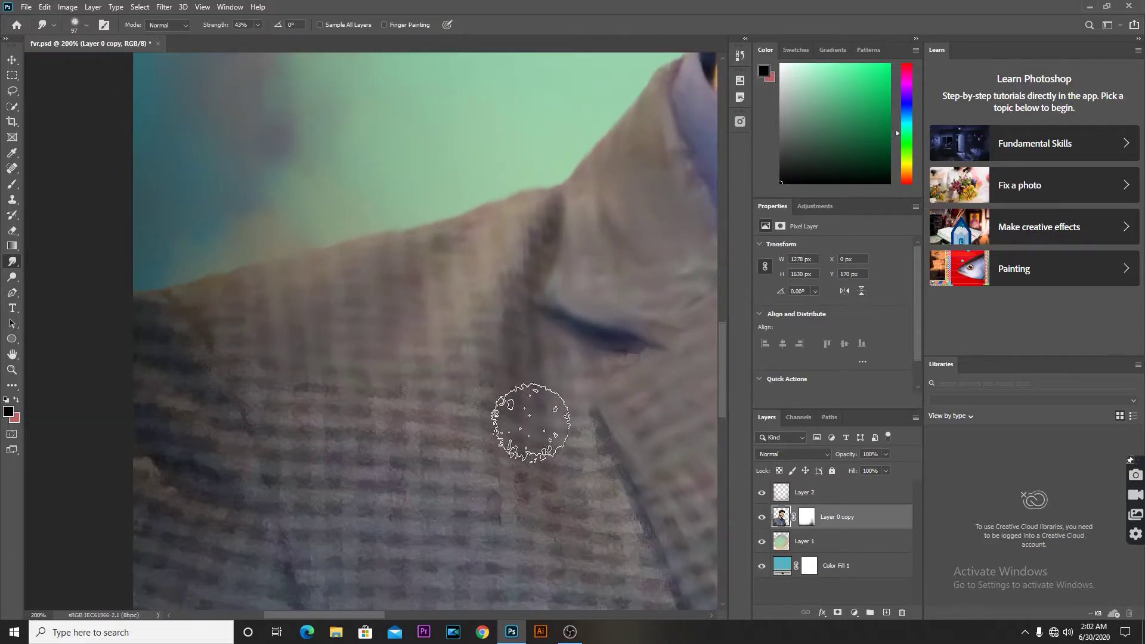
- Smudge the checked jacket fabric smooth with the 165 px brush at 43% strength
{"action": "scroll", "coordinate": [567, 424], "scroll_direction": "down", "scroll_amount": 2}
{"action": "scroll", "coordinate": [134, 283], "scroll_direction": "down", "scroll_amount": 2}
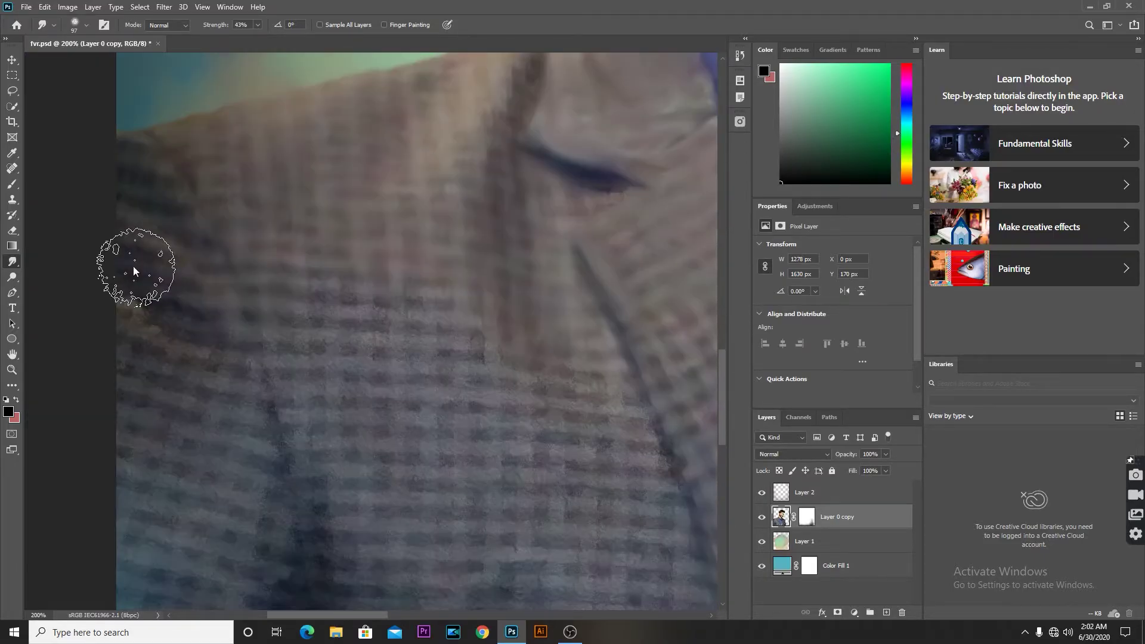
{"action": "scroll", "coordinate": [528, 346], "scroll_direction": "down", "scroll_amount": 2}
{"action": "scroll", "coordinate": [528, 346], "scroll_direction": "right", "scroll_amount": 2}
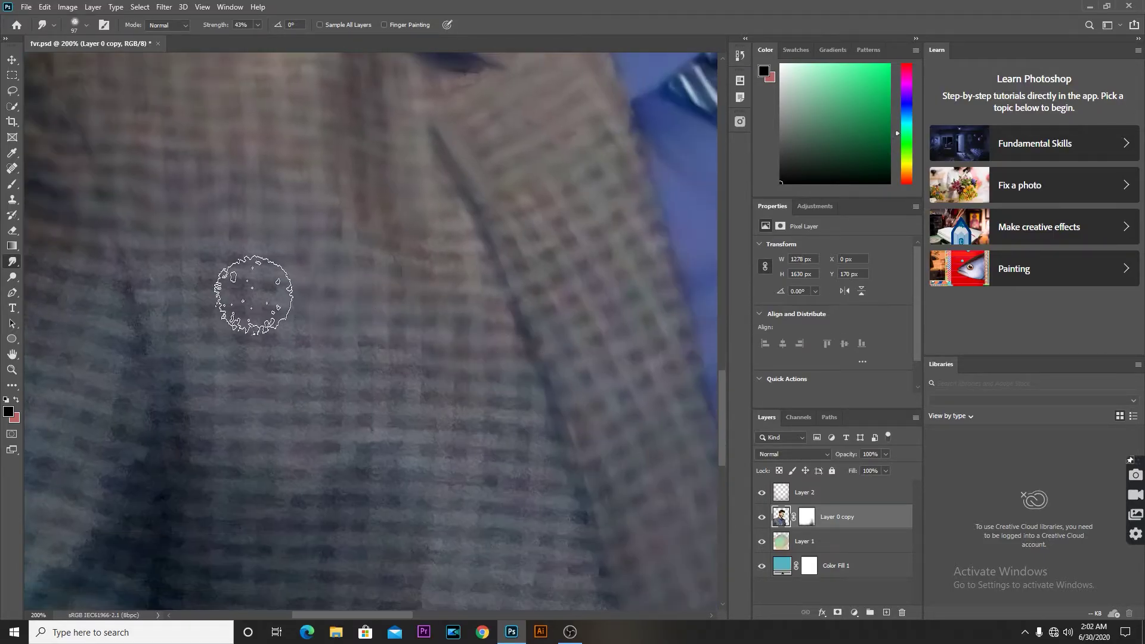
{"action": "scroll", "coordinate": [346, 322], "scroll_direction": "down", "scroll_amount": 2}
{"action": "scroll", "coordinate": [346, 322], "scroll_direction": "right", "scroll_amount": 1}
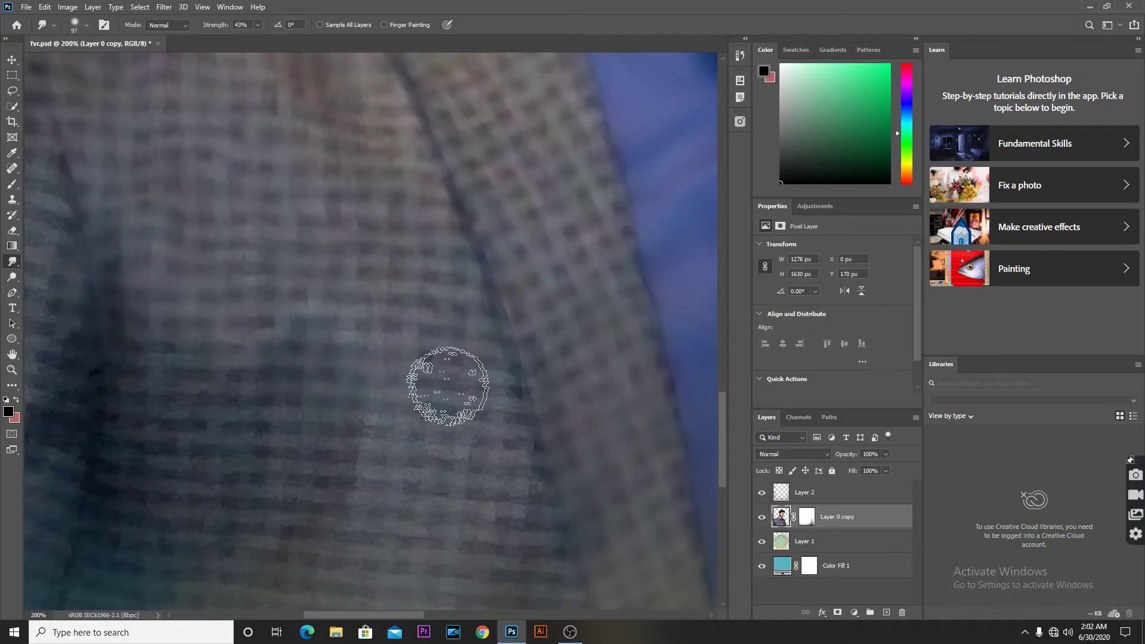
{"action": "scroll", "coordinate": [388, 376], "scroll_direction": "down", "scroll_amount": 2}
{"action": "scroll", "coordinate": [498, 366], "scroll_direction": "right", "scroll_amount": 1}
{"action": "scroll", "coordinate": [383, 340], "scroll_direction": "down", "scroll_amount": 2}
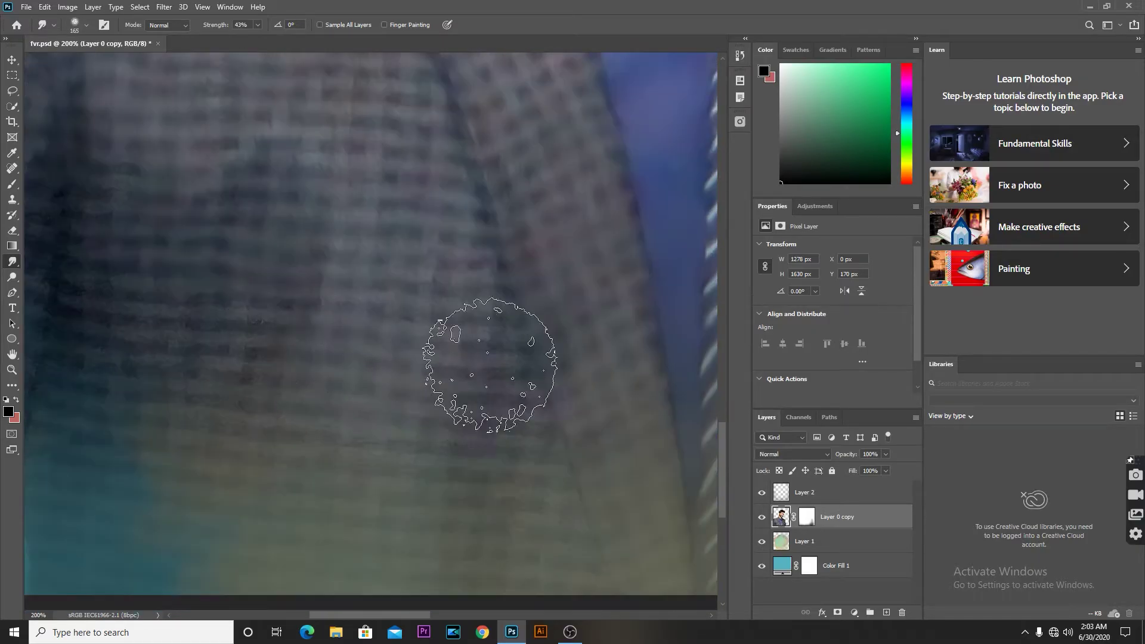
{"action": "scroll", "coordinate": [232, 311], "scroll_direction": "left", "scroll_amount": 1}
{"action": "scroll", "coordinate": [221, 357], "scroll_direction": "down", "scroll_amount": 2}
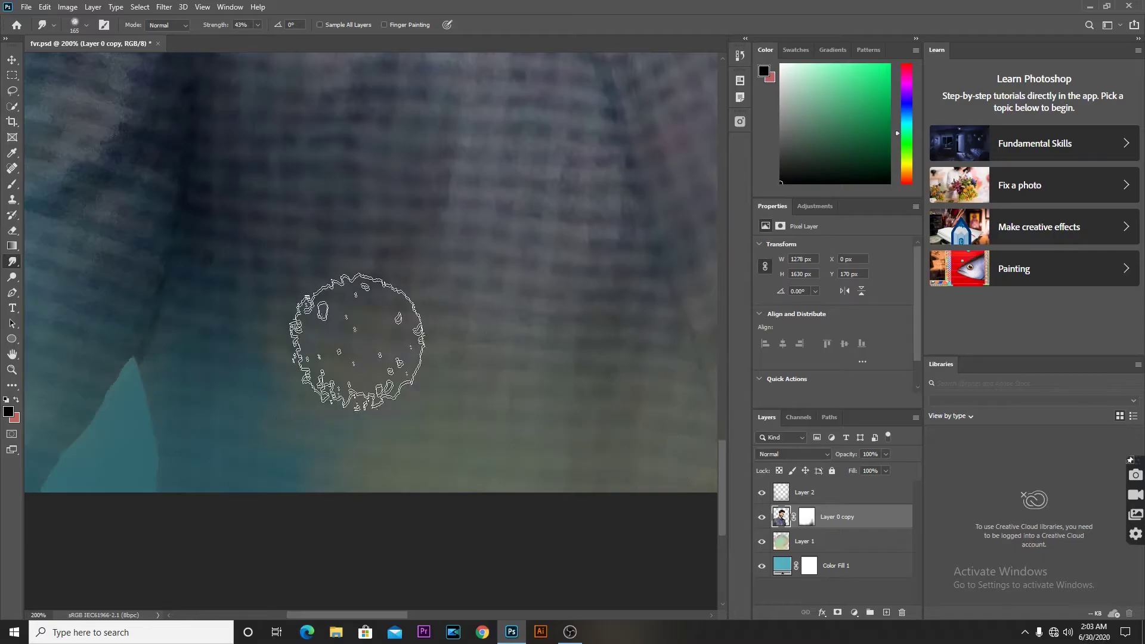
{"action": "scroll", "coordinate": [298, 334], "scroll_direction": "left", "scroll_amount": 1}
{"action": "scroll", "coordinate": [286, 310], "scroll_direction": "up", "scroll_amount": 2}
{"action": "scroll", "coordinate": [292, 465], "scroll_direction": "down", "scroll_amount": 1}
{"action": "scroll", "coordinate": [265, 458], "scroll_direction": "up", "scroll_amount": 1}
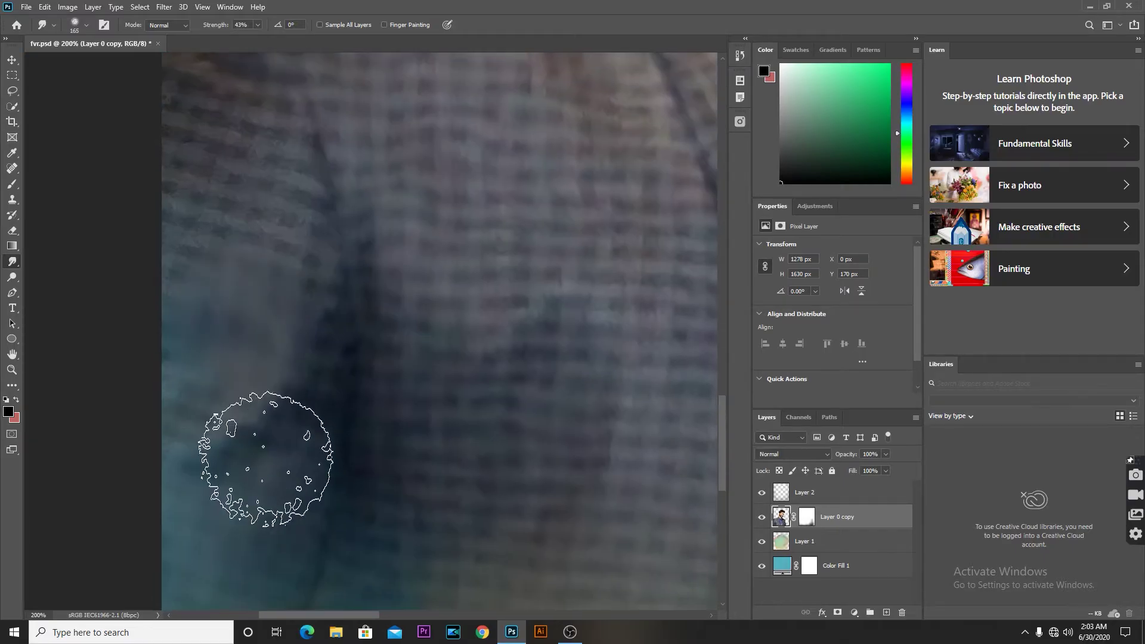
{"action": "scroll", "coordinate": [251, 268], "scroll_direction": "up", "scroll_amount": 2}
{"action": "scroll", "coordinate": [214, 431], "scroll_direction": "up", "scroll_amount": 2}
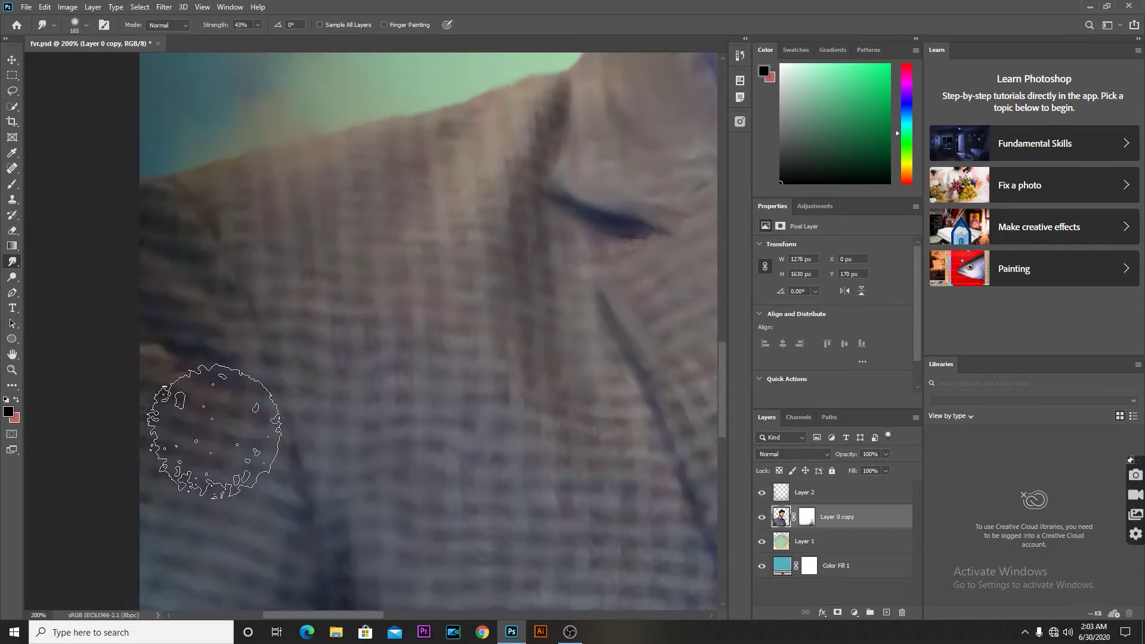
{"action": "scroll", "coordinate": [358, 417], "scroll_direction": "down", "scroll_amount": 2}
{"action": "scroll", "coordinate": [404, 320], "scroll_direction": "left", "scroll_amount": 1}
- Smudge the shirt collar and striped tie area into soft blended strokes
{"action": "left_click_drag", "start_coordinate": [429, 511], "coordinate": [512, 357]}
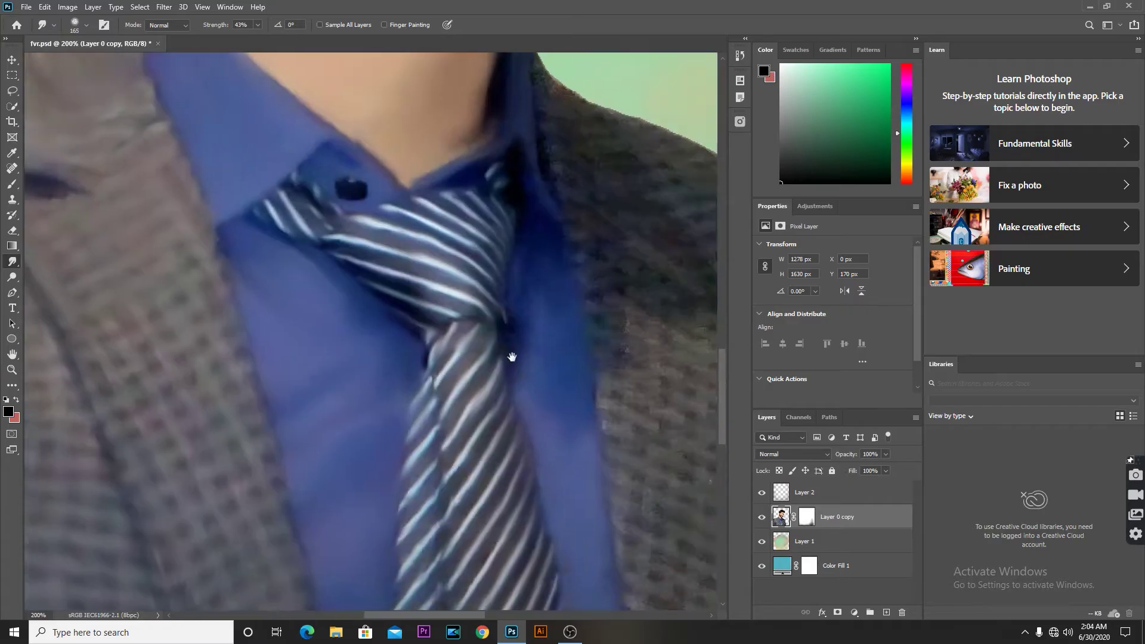
{"action": "scroll", "coordinate": [370, 421], "scroll_direction": "right", "scroll_amount": 5}
{"action": "scroll", "coordinate": [511, 307], "scroll_direction": "up", "scroll_amount": 1}
{"action": "scroll", "coordinate": [332, 217], "scroll_direction": "up", "scroll_amount": 2}
{"action": "scroll", "coordinate": [420, 321], "scroll_direction": "down", "scroll_amount": 4}
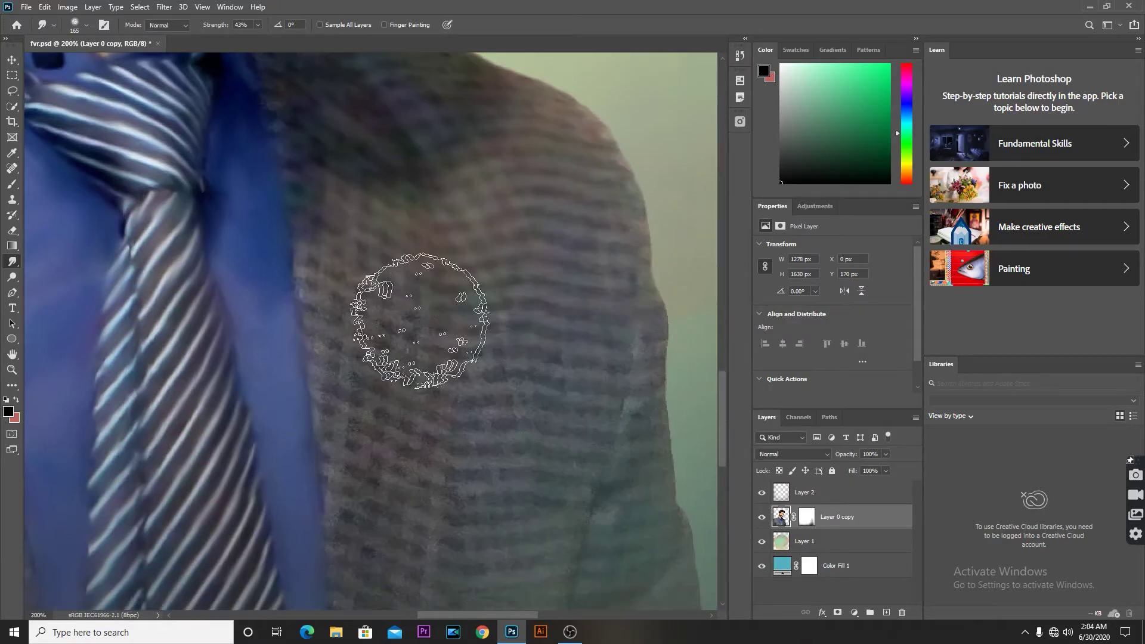
{"action": "scroll", "coordinate": [404, 458], "scroll_direction": "down", "scroll_amount": 2}
{"action": "scroll", "coordinate": [463, 418], "scroll_direction": "down", "scroll_amount": 2}
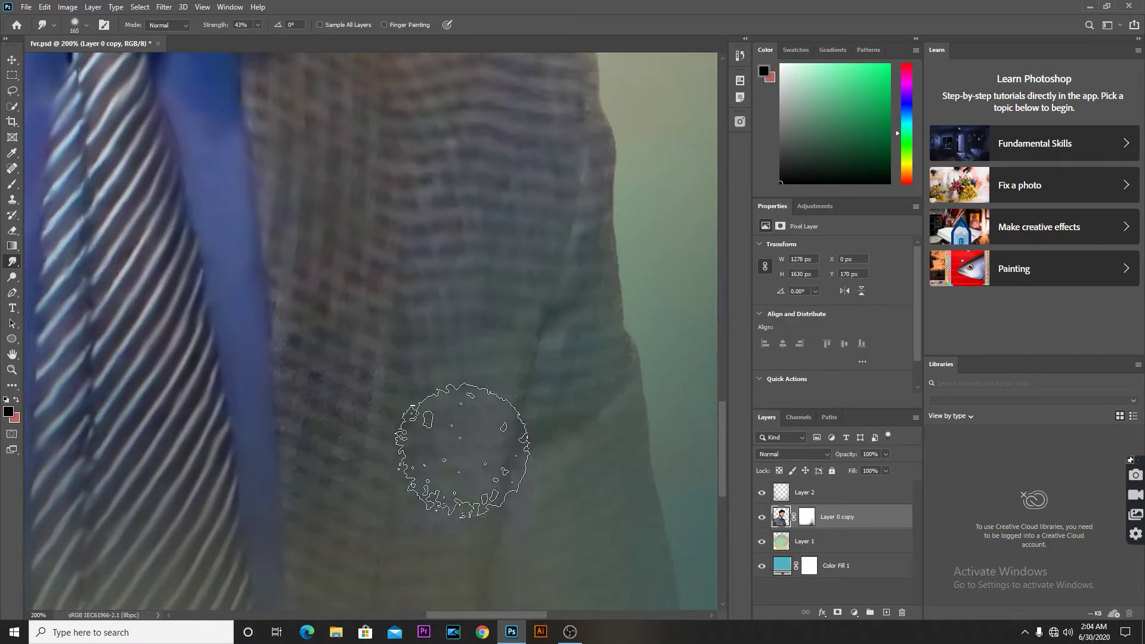
{"action": "scroll", "coordinate": [550, 402], "scroll_direction": "down", "scroll_amount": 2}
{"action": "scroll", "coordinate": [404, 439], "scroll_direction": "up", "scroll_amount": 1}
{"action": "scroll", "coordinate": [358, 406], "scroll_direction": "right", "scroll_amount": 1}
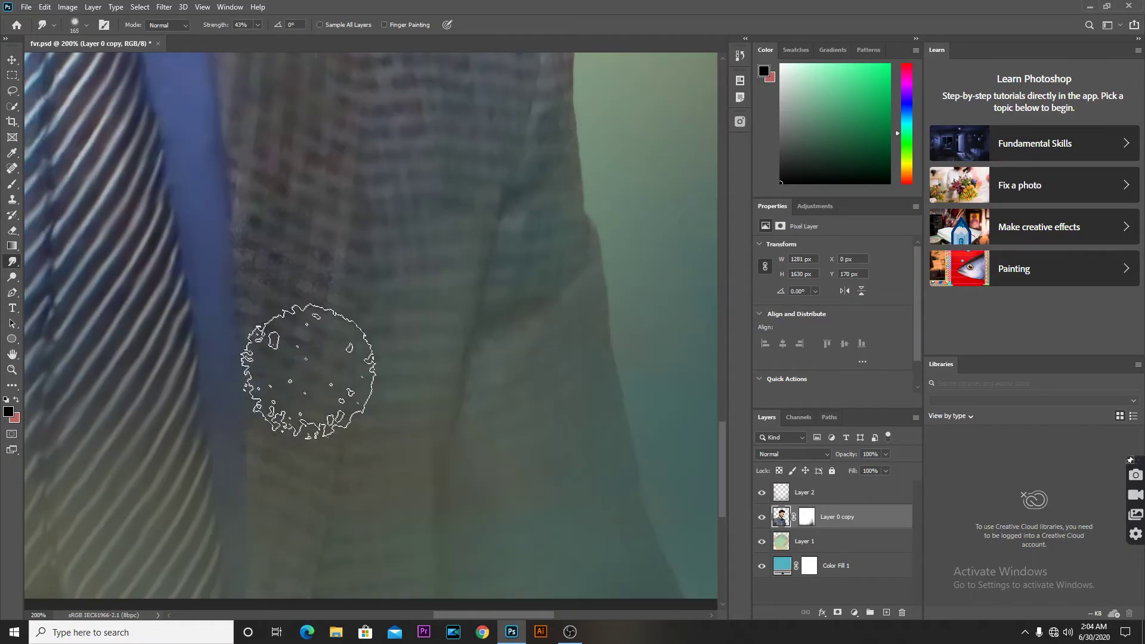
{"action": "scroll", "coordinate": [280, 358], "scroll_direction": "up", "scroll_amount": 3}
{"action": "scroll", "coordinate": [305, 411], "scroll_direction": "up", "scroll_amount": 2}
{"action": "scroll", "coordinate": [275, 460], "scroll_direction": "up", "scroll_amount": 3}
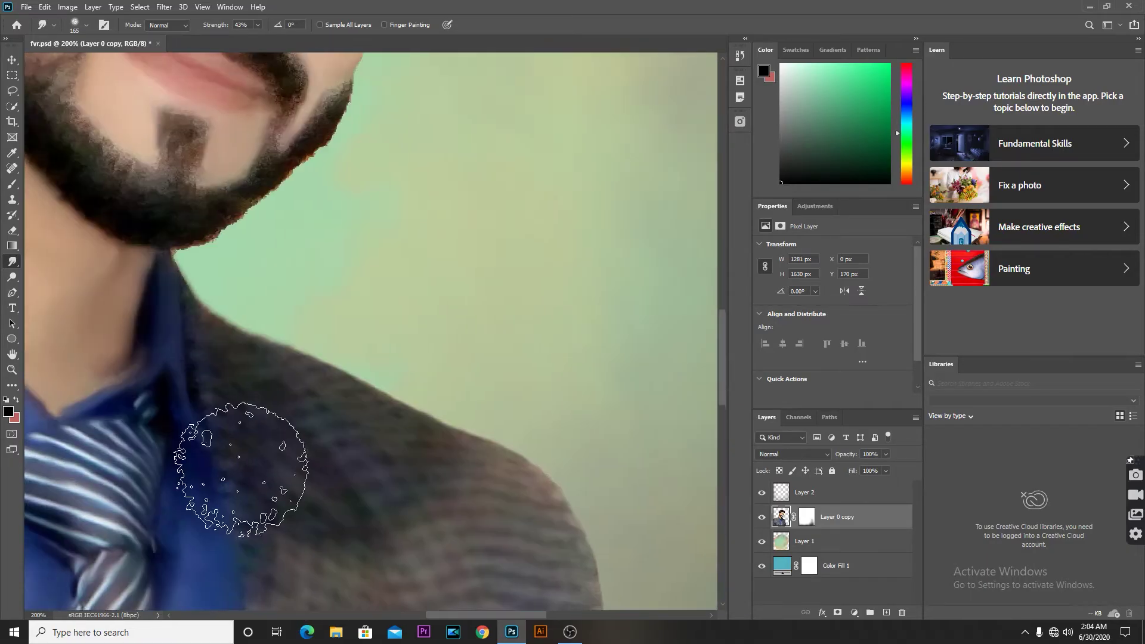
{"action": "scroll", "coordinate": [241, 468], "scroll_direction": "up", "scroll_amount": 2}
{"action": "scroll", "coordinate": [242, 468], "scroll_direction": "left", "scroll_amount": 1}
- Shrink the Smudge brush to 37 px for working on the cheek and beard
{"action": "key", "text": "bracketleft"}
{"action": "key", "text": "bracketleft"}
{"action": "key", "text": "bracketleft"}
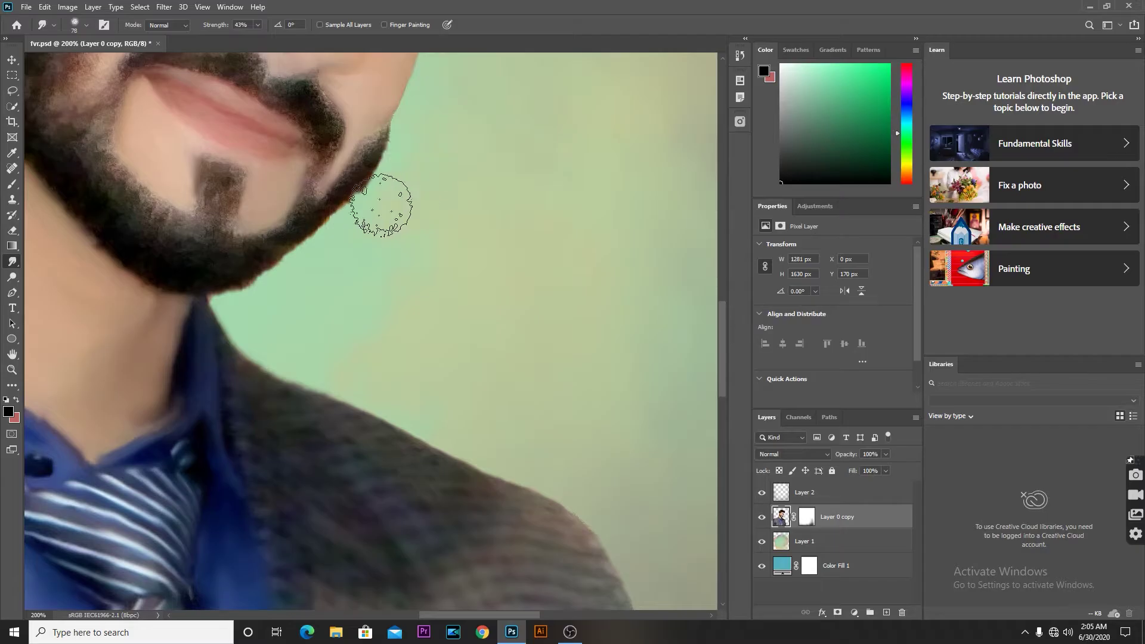
{"action": "scroll", "coordinate": [295, 176], "scroll_direction": "down", "scroll_amount": 2}
{"action": "scroll", "coordinate": [295, 176], "scroll_direction": "down", "scroll_amount": 2}
{"action": "scroll", "coordinate": [296, 179], "scroll_direction": "down", "scroll_amount": 2}
{"action": "scroll", "coordinate": [198, 353], "scroll_direction": "up", "scroll_amount": 8}
{"action": "left_click_drag", "start_coordinate": [198, 353], "coordinate": [317, 407]}
{"action": "right_click", "coordinate": [310, 233]}
{"action": "left_click_drag", "start_coordinate": [387, 252], "coordinate": [378, 252]}
{"action": "key", "text": "Return"}
- Lower smudge strength to 22% and soften the beard edge along the cheek
{"action": "key", "text": "2"}
{"action": "key", "text": "2"}
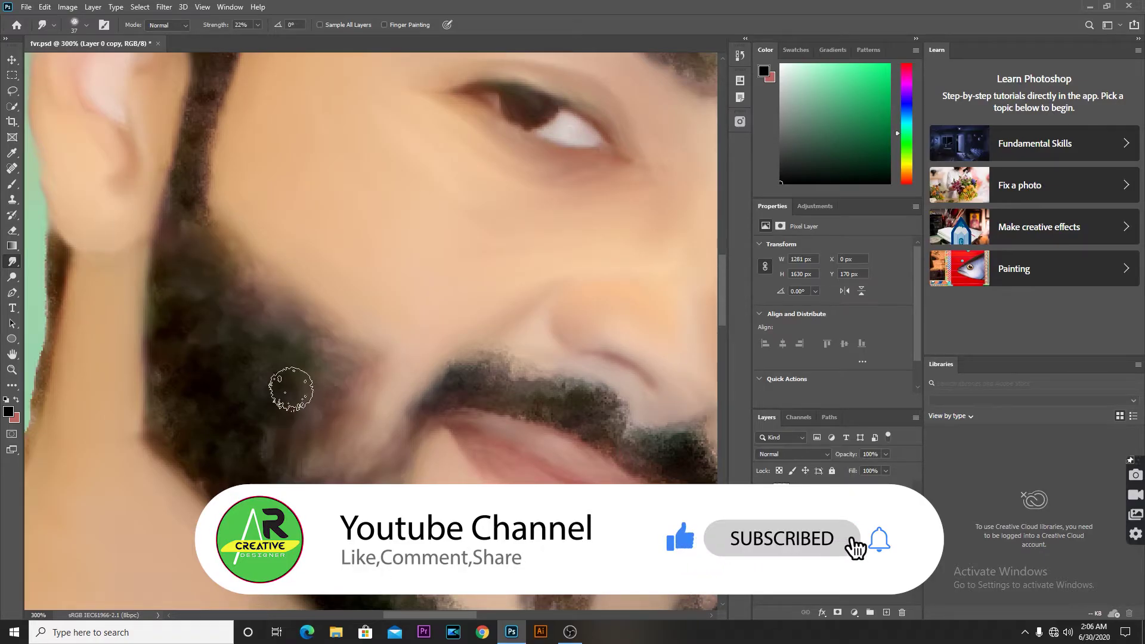
{"action": "scroll", "coordinate": [238, 352], "scroll_direction": "down", "scroll_amount": 3}
{"action": "left_click_drag", "start_coordinate": [202, 365], "coordinate": [247, 431]}
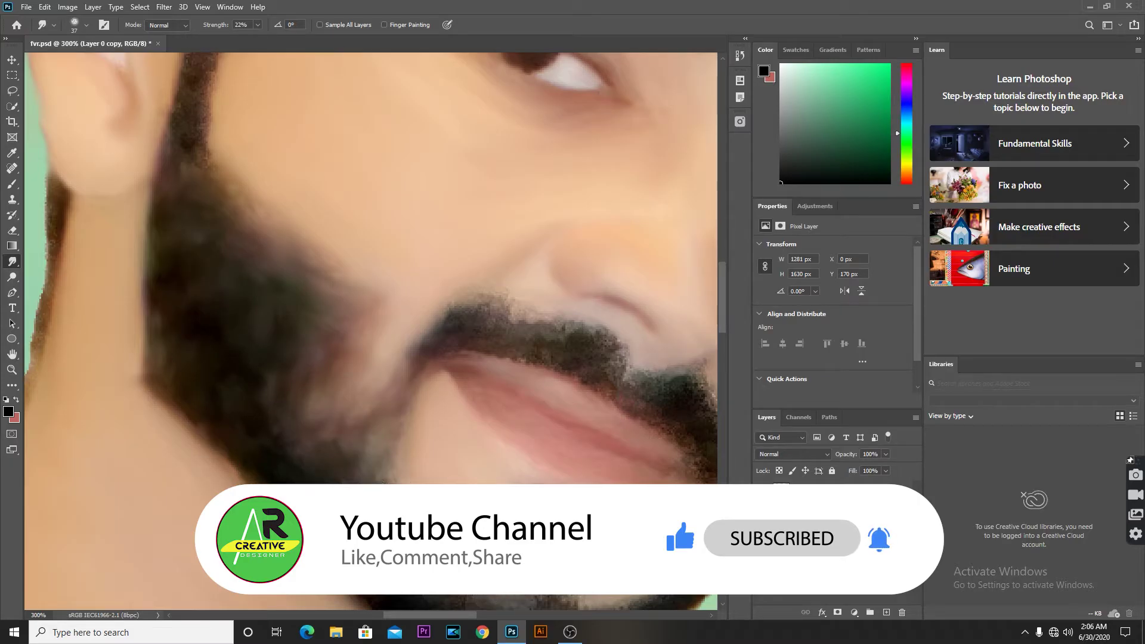
{"action": "scroll", "coordinate": [454, 473], "scroll_direction": "down", "scroll_amount": 3}
{"action": "scroll", "coordinate": [581, 394], "scroll_direction": "down", "scroll_amount": 1}
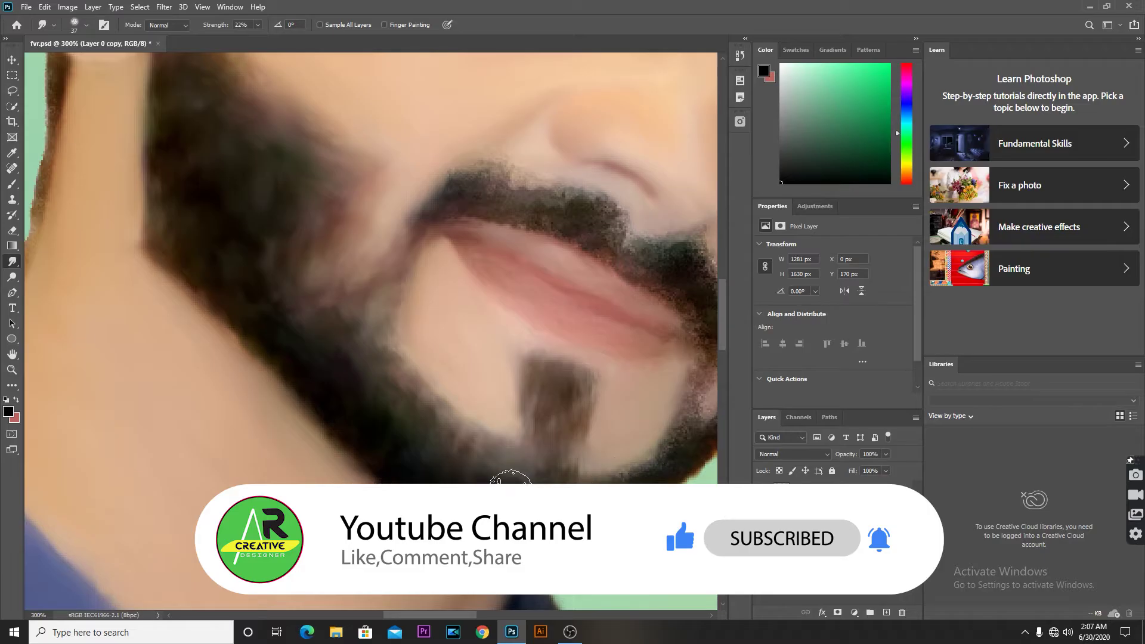
{"action": "scroll", "coordinate": [498, 477], "scroll_direction": "right", "scroll_amount": 5}
{"action": "scroll", "coordinate": [484, 468], "scroll_direction": "up", "scroll_amount": 1}
- Reduce the Smudge brush to 14 px for the mouth and chin edges
{"action": "right_click", "coordinate": [483, 469]}
{"action": "key", "text": "Return"}
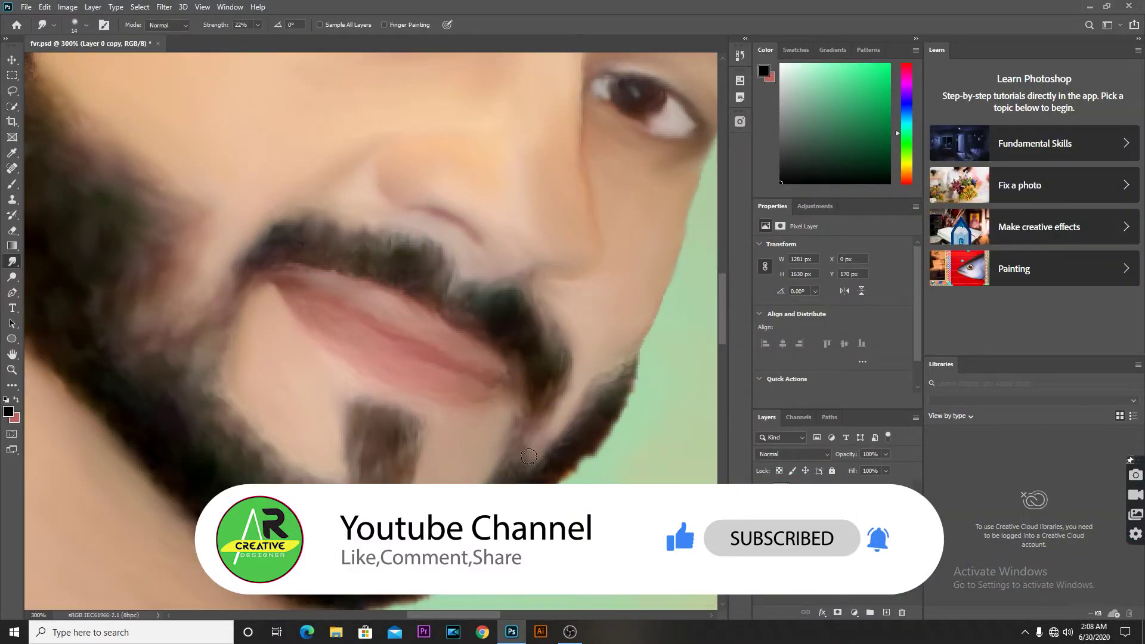
{"action": "scroll", "coordinate": [633, 350], "scroll_direction": "up", "scroll_amount": 3}
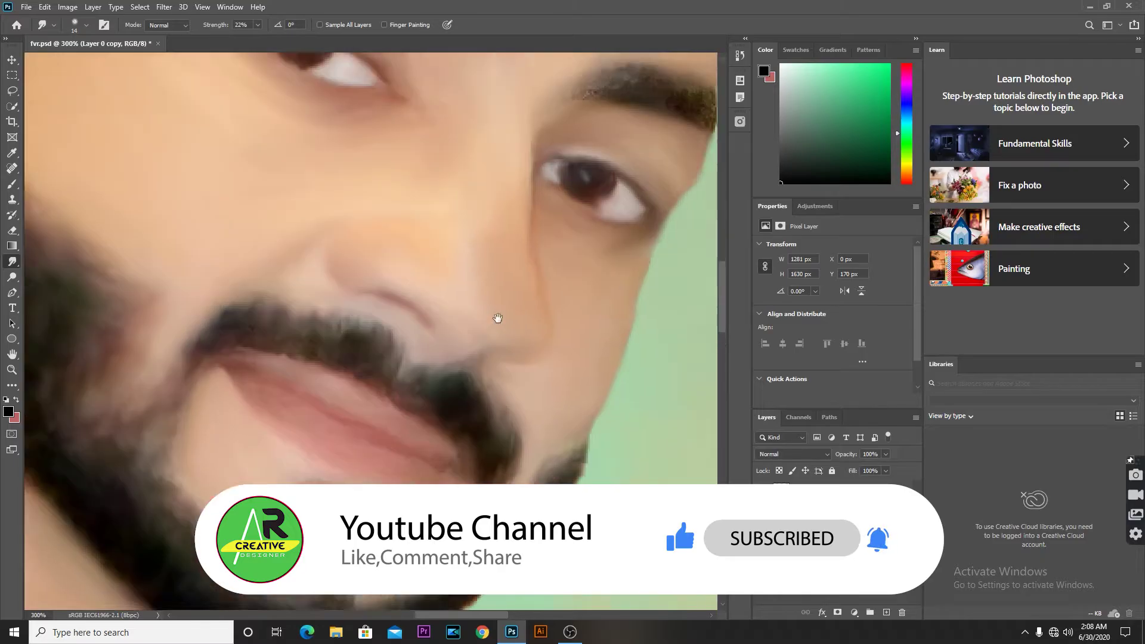
- Smudge around the eyes, both eyebrows and the forehead edge with the 14 px brush at 22% strength
{"action": "scroll", "coordinate": [496, 320], "scroll_direction": "right", "scroll_amount": 3}
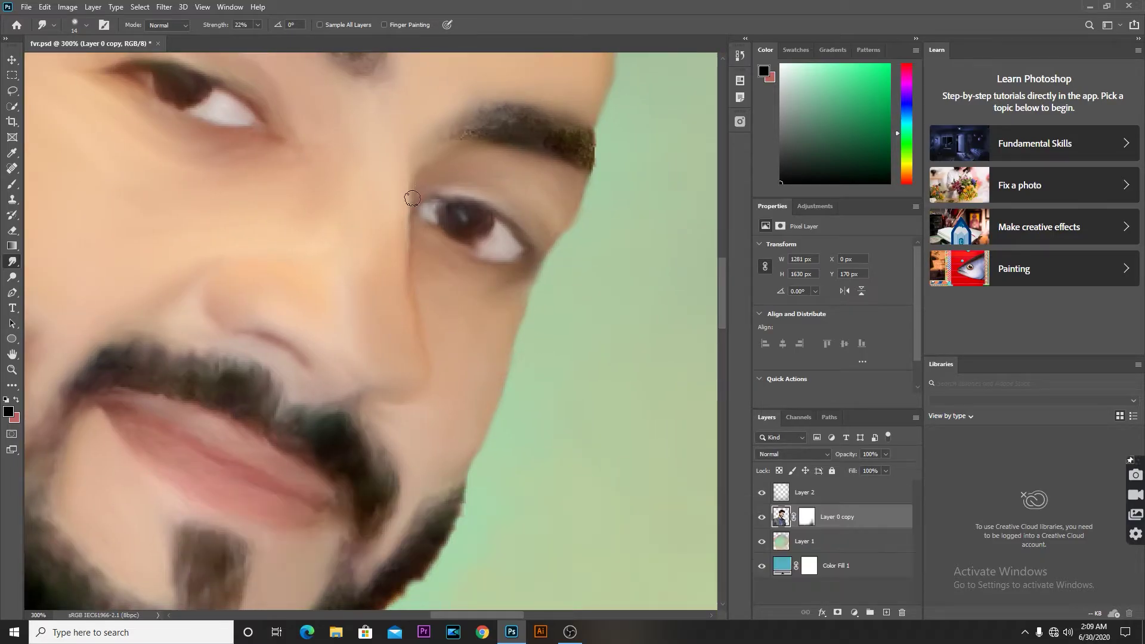
{"action": "scroll", "coordinate": [235, 291], "scroll_direction": "up", "scroll_amount": 3}
{"action": "scroll", "coordinate": [236, 291], "scroll_direction": "left", "scroll_amount": 2}
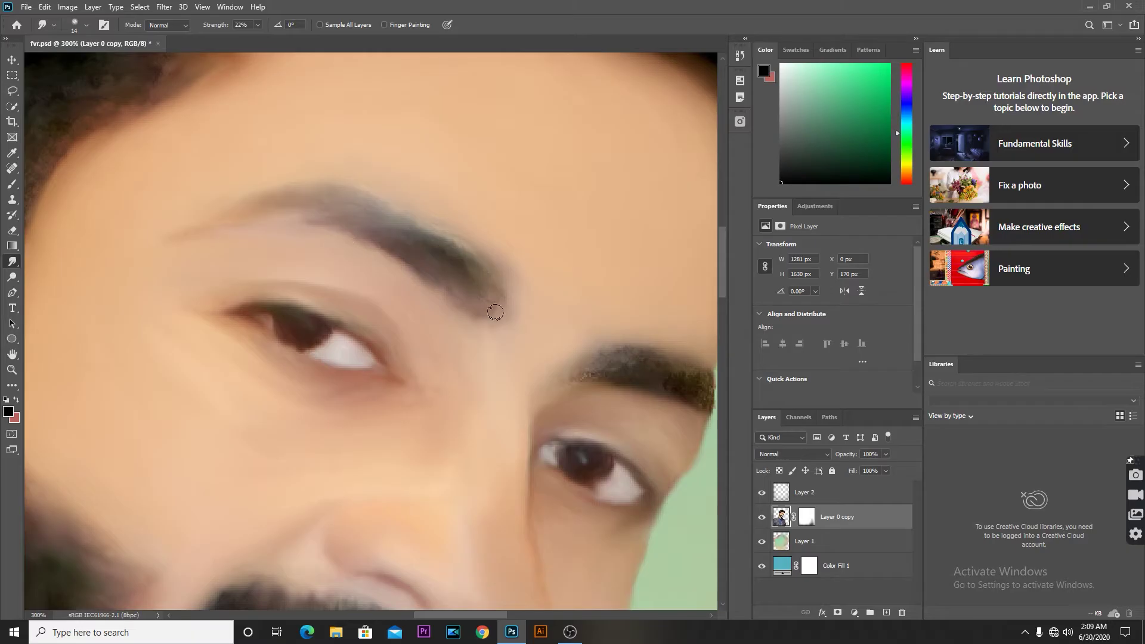
{"action": "scroll", "coordinate": [458, 290], "scroll_direction": "right", "scroll_amount": 4}
{"action": "scroll", "coordinate": [235, 248], "scroll_direction": "down", "scroll_amount": 1}
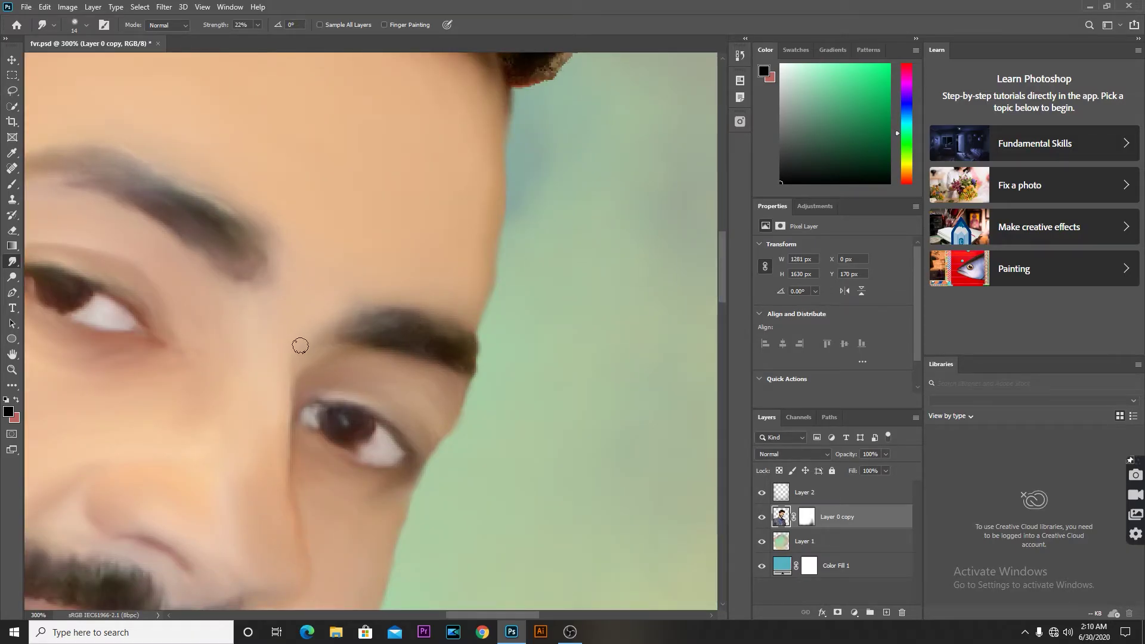
{"action": "scroll", "coordinate": [441, 271], "scroll_direction": "up", "scroll_amount": 2}
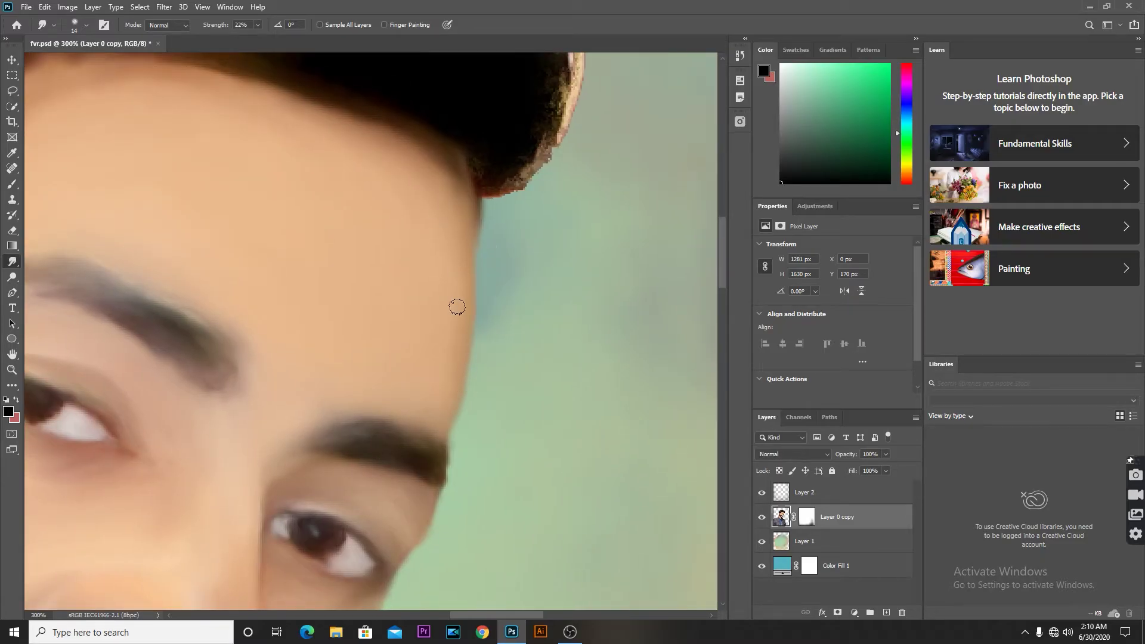
{"action": "left_click_drag", "start_coordinate": [499, 271], "coordinate": [614, 421]}
{"action": "scroll", "coordinate": [532, 132], "scroll_direction": "down", "scroll_amount": 3}
{"action": "scroll", "coordinate": [235, 249], "scroll_direction": "up", "scroll_amount": 1}
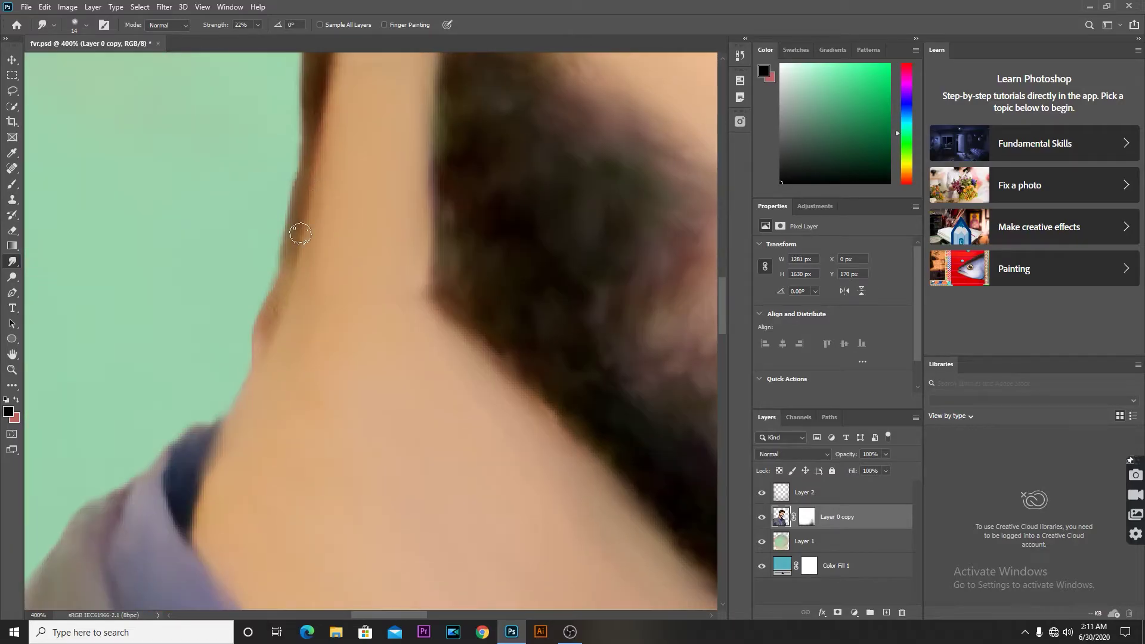
- Begin blending the dark hair strands near the ear at 22% strength
{"action": "scroll", "coordinate": [212, 411], "scroll_direction": "up", "scroll_amount": 2}
{"action": "scroll", "coordinate": [204, 460], "scroll_direction": "up", "scroll_amount": 2}
{"action": "scroll", "coordinate": [313, 423], "scroll_direction": "up", "scroll_amount": 2}
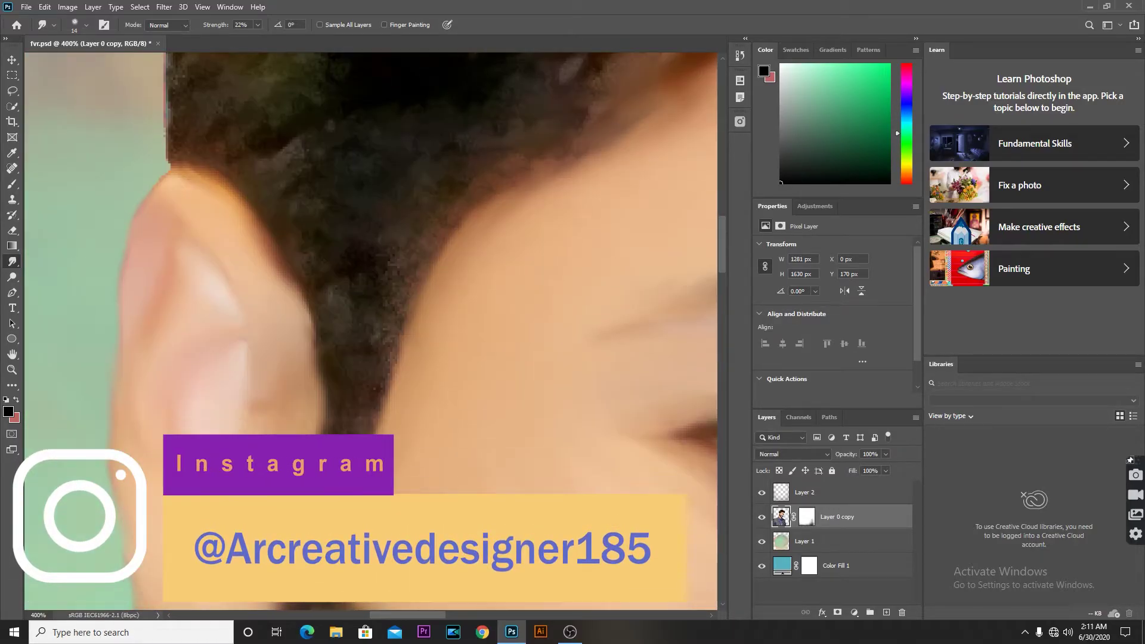
{"action": "scroll", "coordinate": [358, 406], "scroll_direction": "up", "scroll_amount": 2}
{"action": "scroll", "coordinate": [358, 388], "scroll_direction": "up", "scroll_amount": 2}
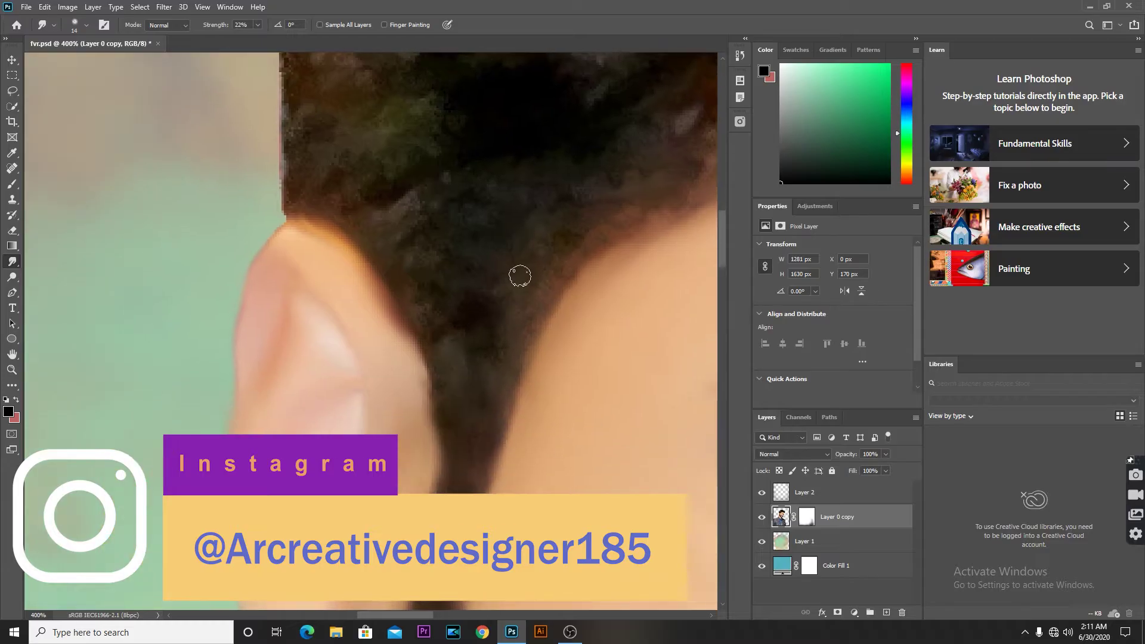
{"action": "scroll", "coordinate": [469, 406], "scroll_direction": "up", "scroll_amount": 2}
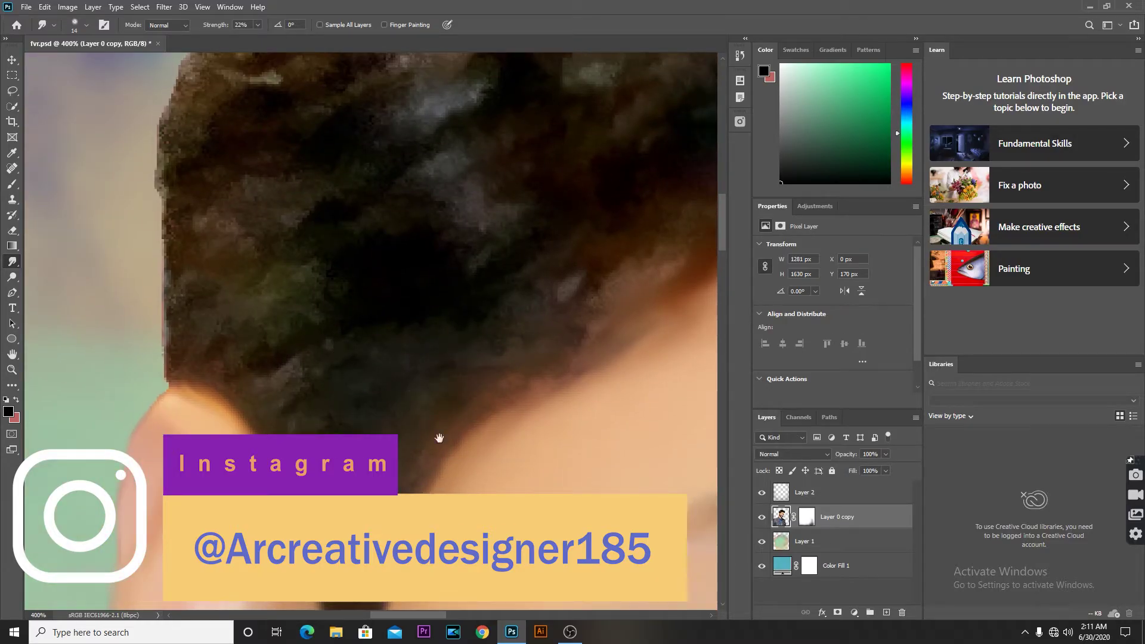
{"action": "scroll", "coordinate": [439, 439], "scroll_direction": "up", "scroll_amount": 2}
- Enlarge the Smudge brush to 53 px and blend the hair across the crown
{"action": "right_click", "coordinate": [539, 377]}
{"action": "left_click_drag", "start_coordinate": [558, 296], "coordinate": [597, 296]}
{"action": "key", "text": "Return"}
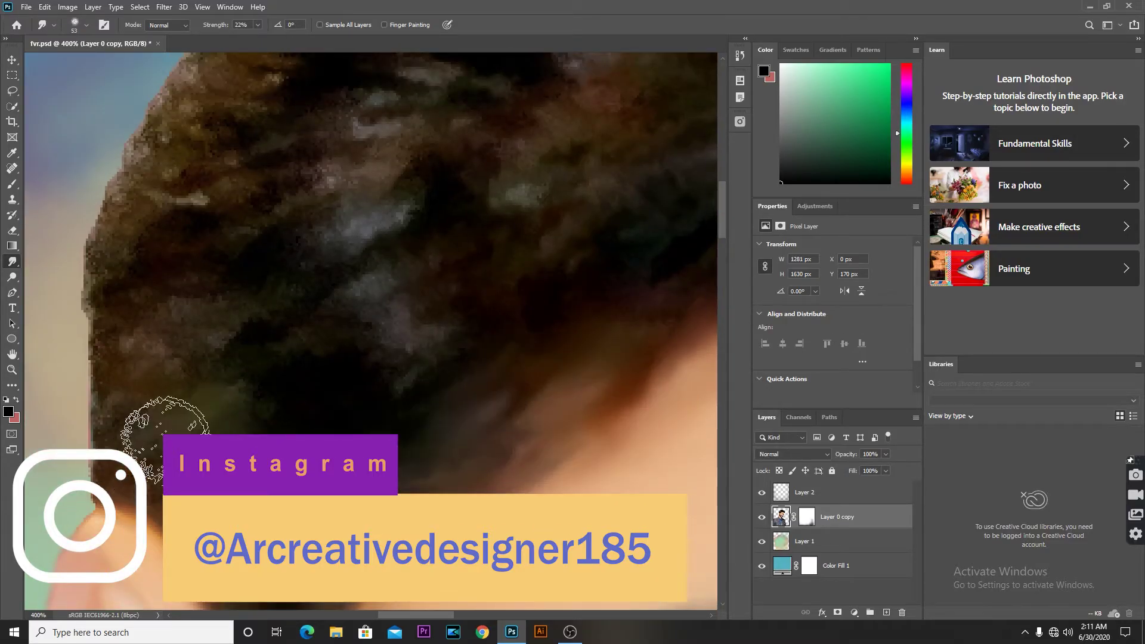
{"action": "scroll", "coordinate": [269, 373], "scroll_direction": "up", "scroll_amount": 2}
{"action": "scroll", "coordinate": [328, 400], "scroll_direction": "right", "scroll_amount": 2}
{"action": "scroll", "coordinate": [343, 409], "scroll_direction": "right", "scroll_amount": 2}
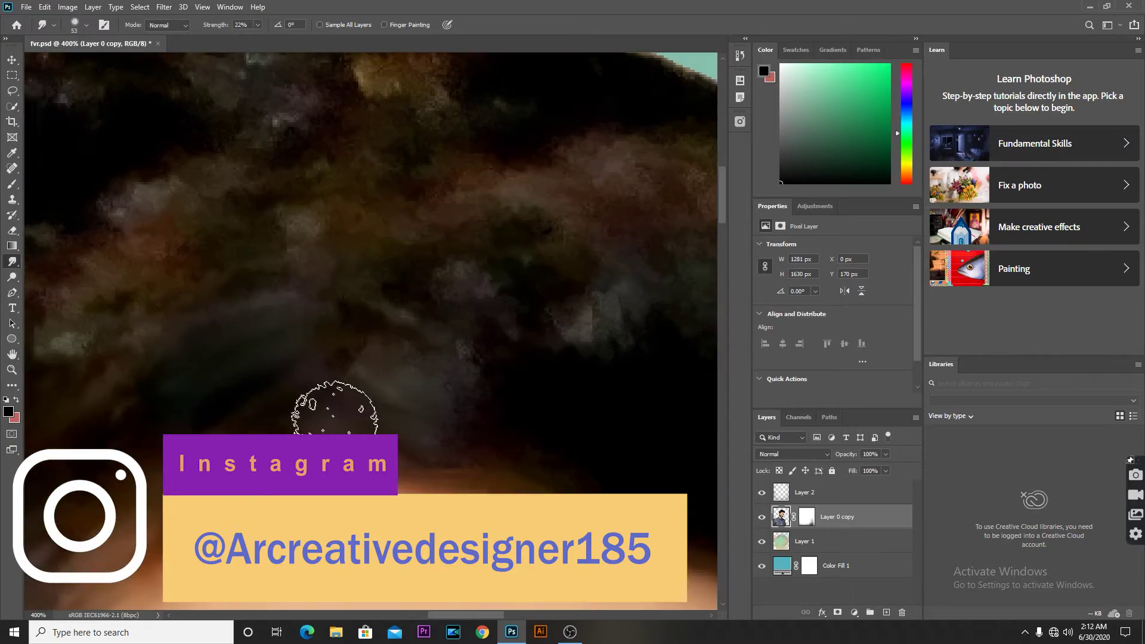
{"action": "scroll", "coordinate": [256, 333], "scroll_direction": "up", "scroll_amount": 2}
{"action": "scroll", "coordinate": [418, 268], "scroll_direction": "left", "scroll_amount": 3}
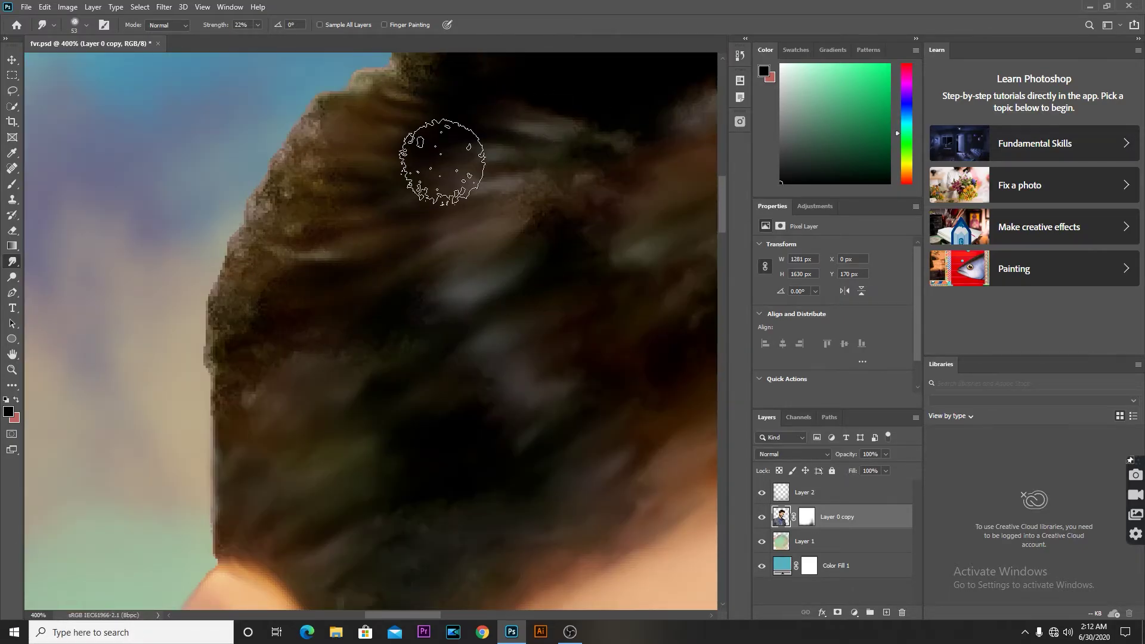
{"action": "scroll", "coordinate": [529, 396], "scroll_direction": "down", "scroll_amount": 3}
{"action": "scroll", "coordinate": [410, 243], "scroll_direction": "up", "scroll_amount": 3}
{"action": "scroll", "coordinate": [379, 250], "scroll_direction": "right", "scroll_amount": 2}
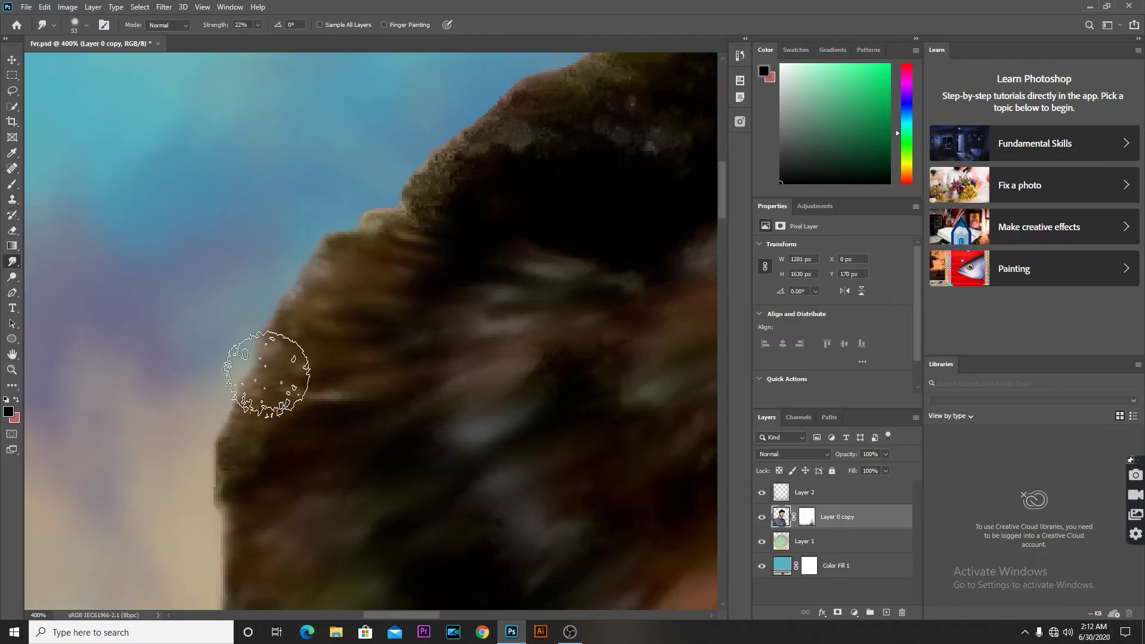
{"action": "scroll", "coordinate": [256, 370], "scroll_direction": "up", "scroll_amount": 3}
- Smudge the hair along the back of the head into smooth painted streaks
{"action": "scroll", "coordinate": [327, 289], "scroll_direction": "right", "scroll_amount": 2}
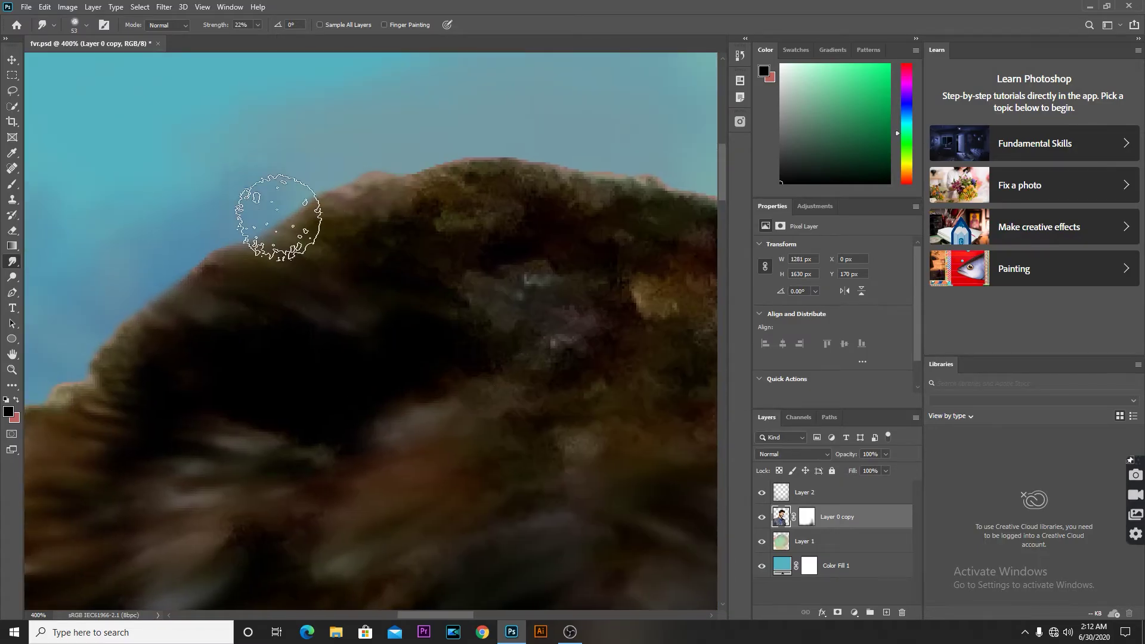
{"action": "scroll", "coordinate": [429, 288], "scroll_direction": "down", "scroll_amount": 3}
{"action": "scroll", "coordinate": [345, 238], "scroll_direction": "down", "scroll_amount": 3}
{"action": "scroll", "coordinate": [382, 197], "scroll_direction": "left", "scroll_amount": 2}
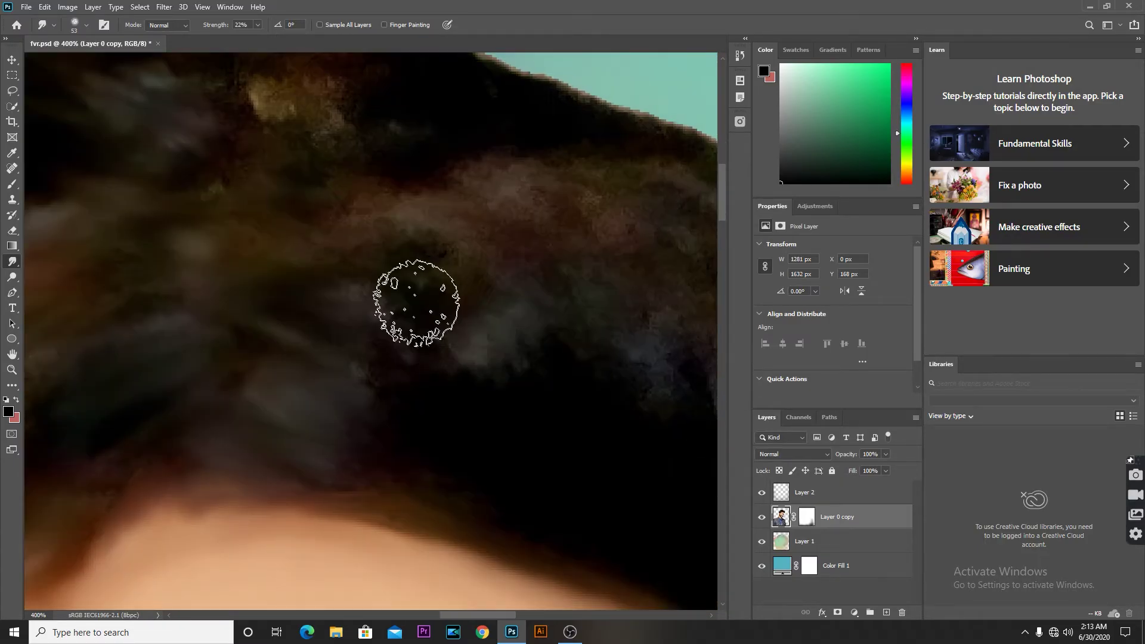
{"action": "scroll", "coordinate": [504, 332], "scroll_direction": "right", "scroll_amount": 2}
{"action": "scroll", "coordinate": [314, 268], "scroll_direction": "right", "scroll_amount": 2}
{"action": "scroll", "coordinate": [600, 549], "scroll_direction": "up", "scroll_amount": 3}
{"action": "scroll", "coordinate": [530, 444], "scroll_direction": "left", "scroll_amount": 2}
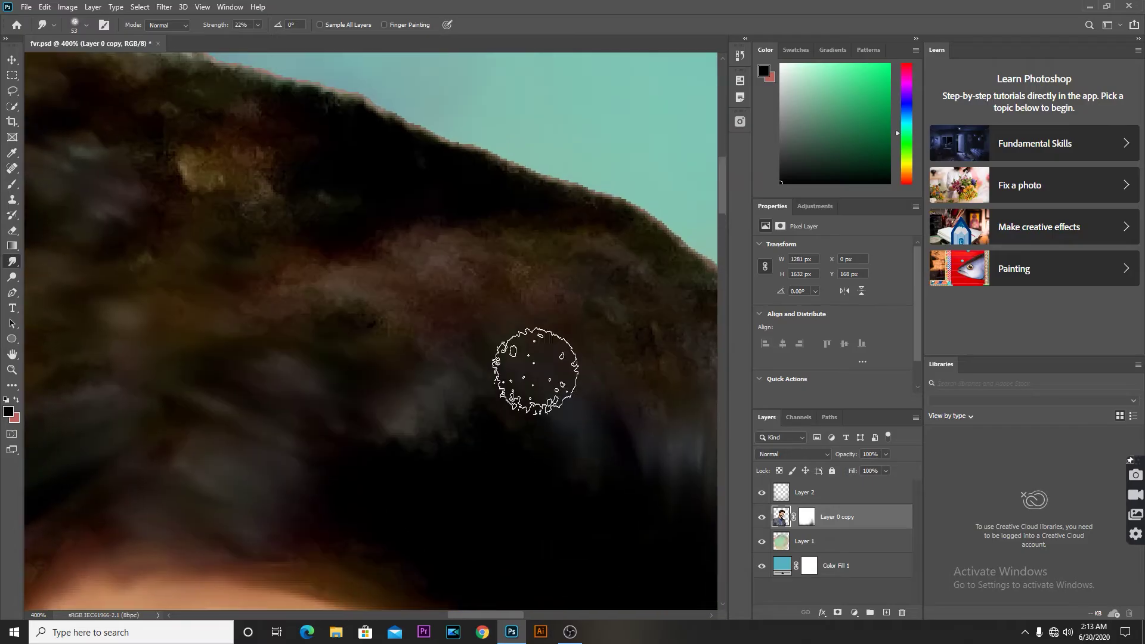
{"action": "right_click", "coordinate": [531, 444]}
{"action": "scroll", "coordinate": [612, 501], "scroll_direction": "down", "scroll_amount": 3}
- Set the Smudge tool to Sampled Brush 1 and navigate to the hair's outer edge
{"action": "left_click", "coordinate": [612, 519]}
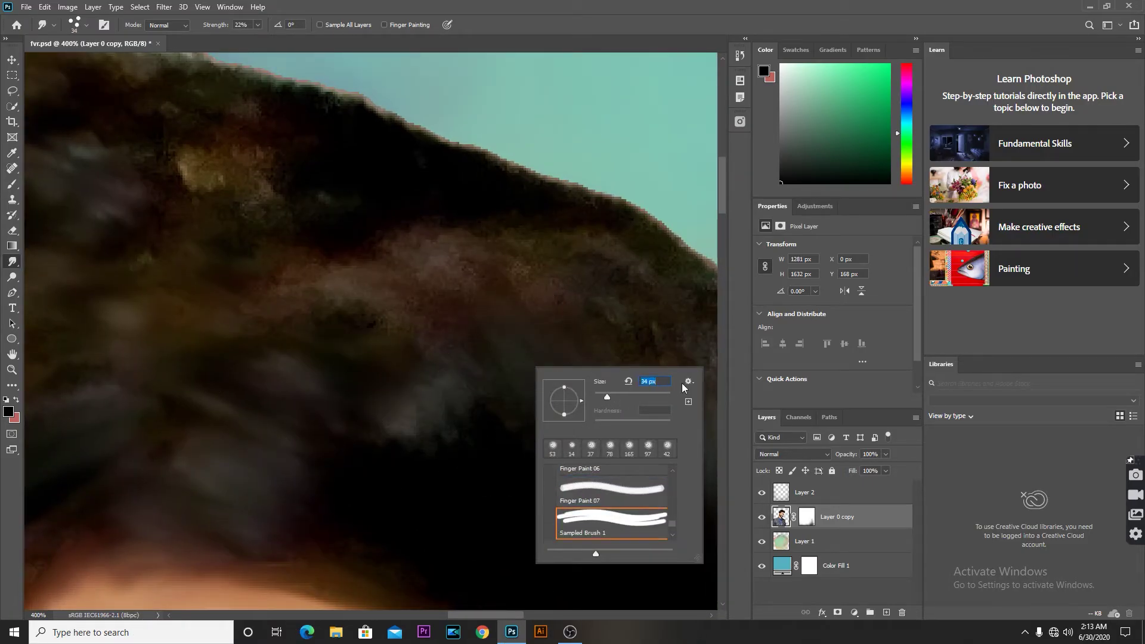
{"action": "key", "text": "Return"}
{"action": "scroll", "coordinate": [418, 358], "scroll_direction": "up", "scroll_amount": 3}
{"action": "scroll", "coordinate": [448, 310], "scroll_direction": "right", "scroll_amount": 2}
{"action": "scroll", "coordinate": [555, 332], "scroll_direction": "up", "scroll_amount": 2}
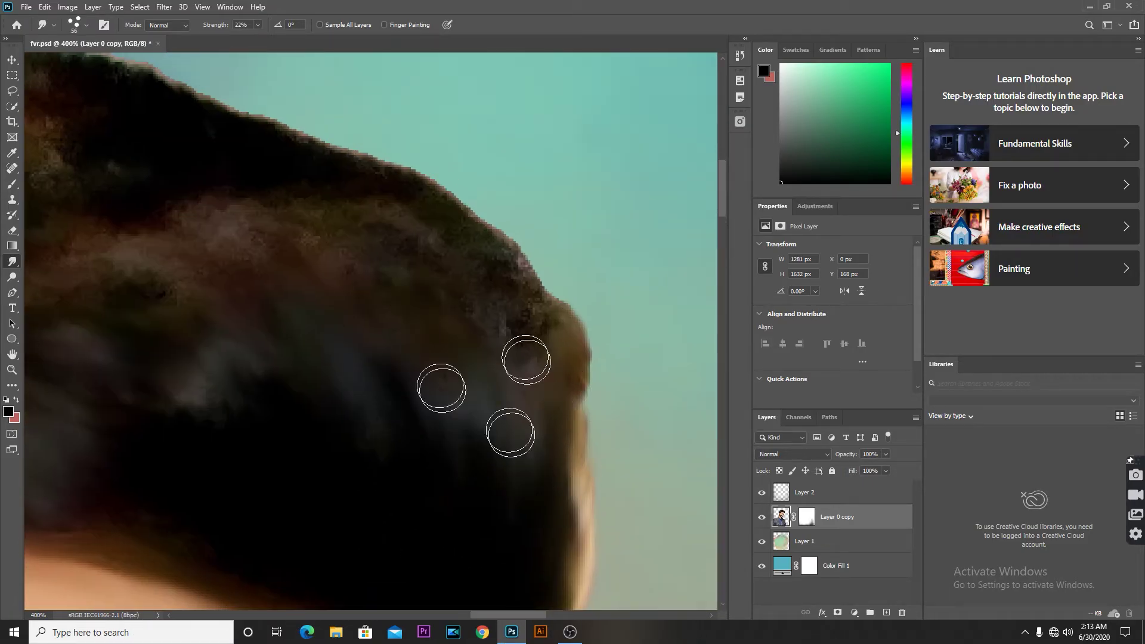
{"action": "scroll", "coordinate": [515, 435], "scroll_direction": "up", "scroll_amount": 2}
{"action": "scroll", "coordinate": [427, 356], "scroll_direction": "up", "scroll_amount": 2}
{"action": "scroll", "coordinate": [511, 304], "scroll_direction": "down", "scroll_amount": 2}
{"action": "scroll", "coordinate": [333, 340], "scroll_direction": "up", "scroll_amount": 2}
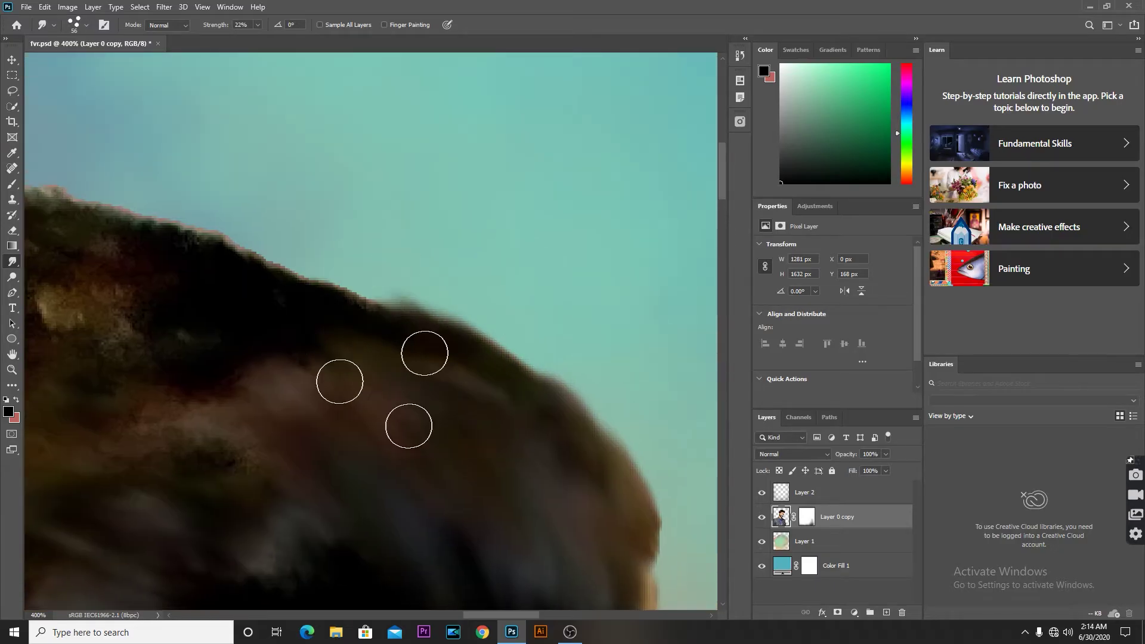
{"action": "scroll", "coordinate": [431, 329], "scroll_direction": "down", "scroll_amount": 5}
{"action": "scroll", "coordinate": [440, 327], "scroll_direction": "down", "scroll_amount": 3}
{"action": "scroll", "coordinate": [477, 334], "scroll_direction": "right", "scroll_amount": 1}
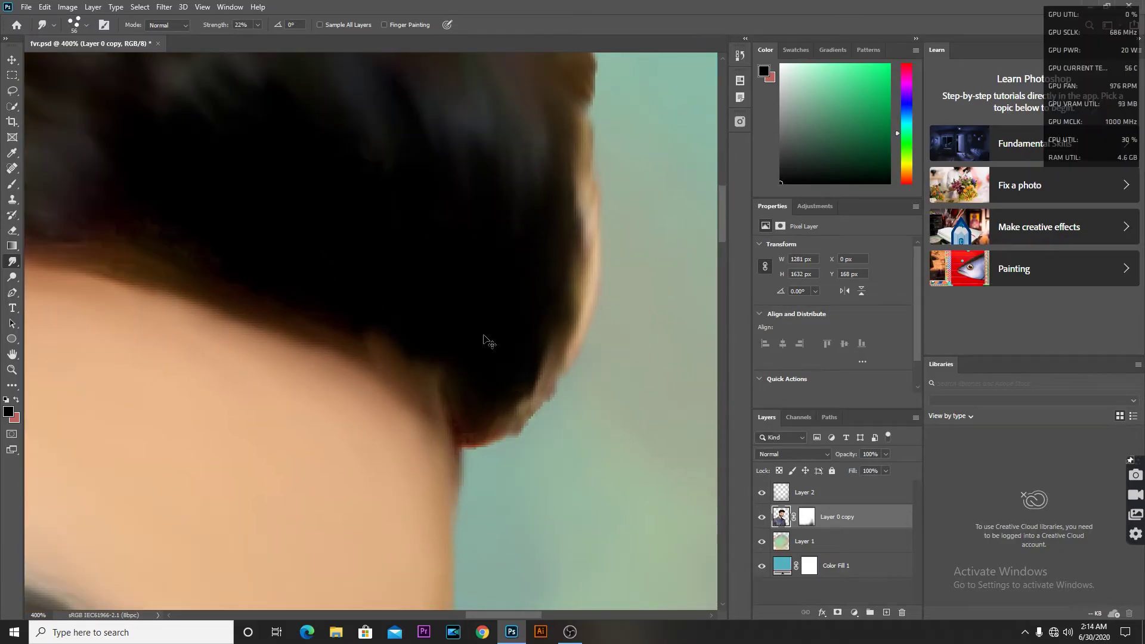
{"action": "scroll", "coordinate": [289, 335], "scroll_direction": "up", "scroll_amount": 3}
{"action": "scroll", "coordinate": [315, 440], "scroll_direction": "up", "scroll_amount": 3}
{"action": "scroll", "coordinate": [378, 480], "scroll_direction": "up", "scroll_amount": 2}
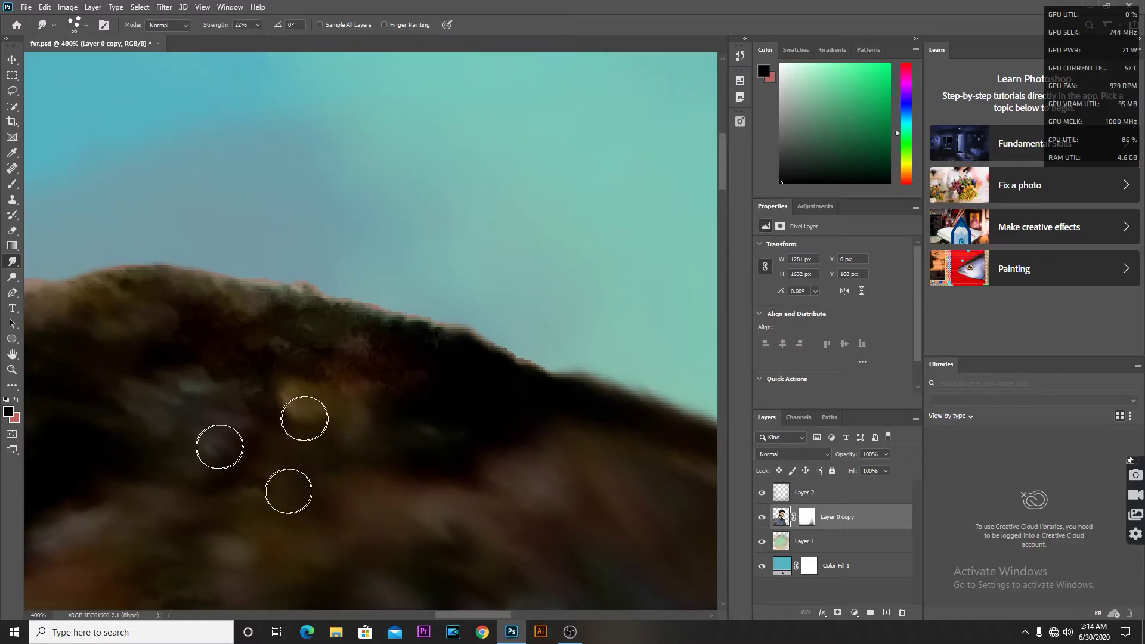
{"action": "scroll", "coordinate": [351, 374], "scroll_direction": "up", "scroll_amount": 1}
{"action": "scroll", "coordinate": [441, 377], "scroll_direction": "right", "scroll_amount": 1}
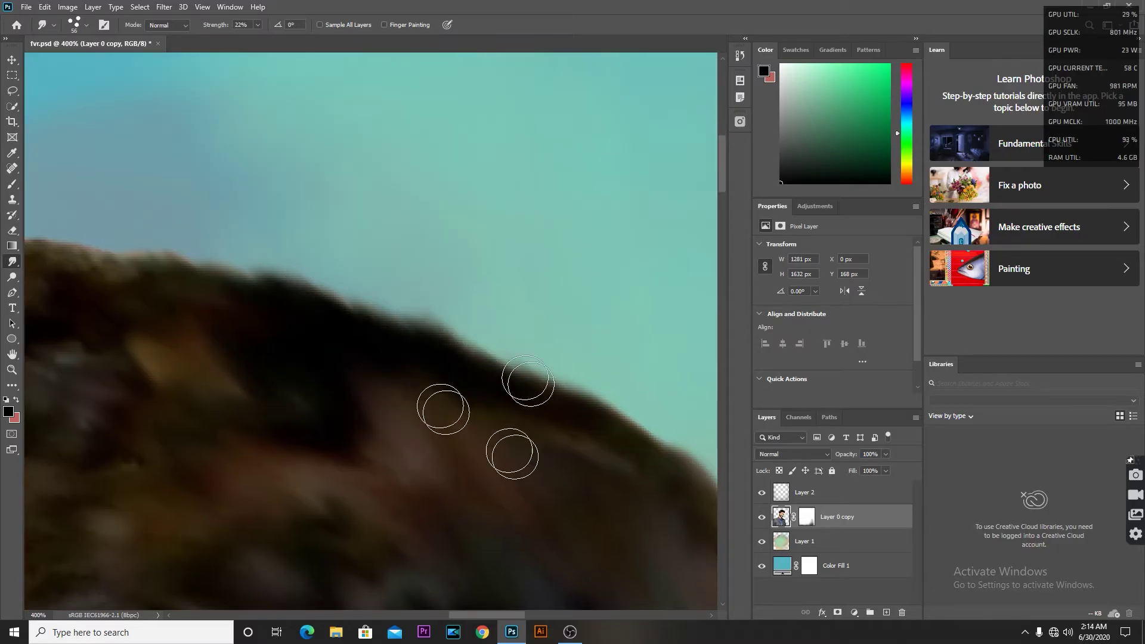
{"action": "scroll", "coordinate": [258, 266], "scroll_direction": "down", "scroll_amount": 2}
{"action": "scroll", "coordinate": [257, 265], "scroll_direction": "right", "scroll_amount": 2}
{"action": "scroll", "coordinate": [348, 348], "scroll_direction": "up", "scroll_amount": 1}
{"action": "scroll", "coordinate": [464, 501], "scroll_direction": "right", "scroll_amount": 2}
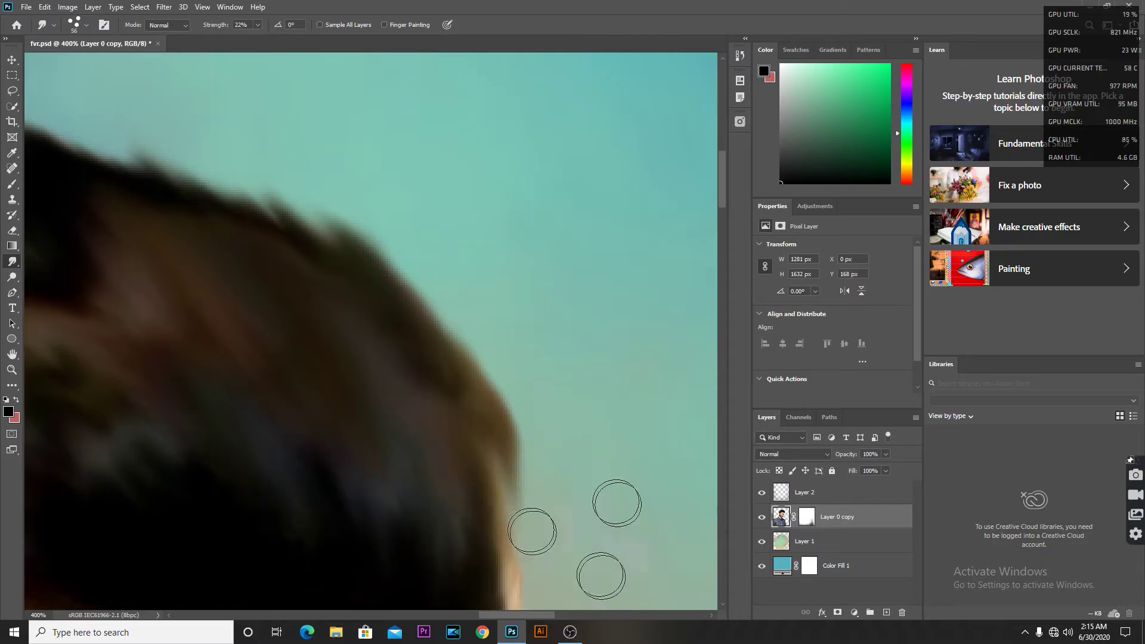
{"action": "scroll", "coordinate": [583, 537], "scroll_direction": "down", "scroll_amount": 1}
{"action": "scroll", "coordinate": [389, 240], "scroll_direction": "left", "scroll_amount": 4}
{"action": "scroll", "coordinate": [389, 240], "scroll_direction": "up", "scroll_amount": 2}
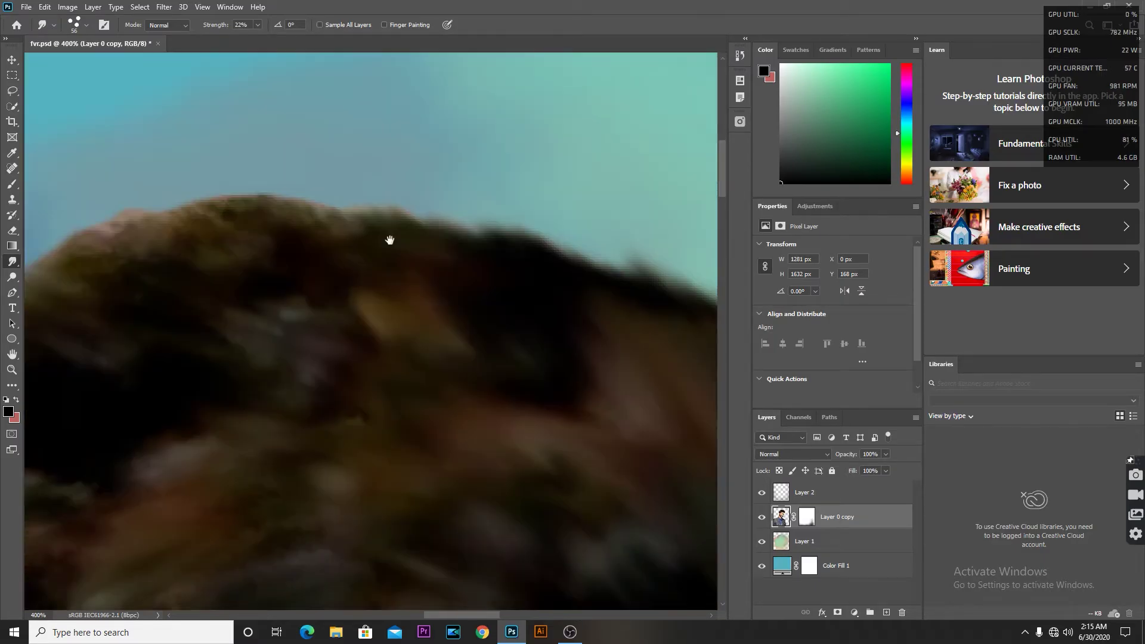
- Smudge the hair's top edge into wispy streaks blending with the teal sky
{"action": "left_click_drag", "start_coordinate": [250, 226], "coordinate": [358, 263]}
{"action": "scroll", "coordinate": [384, 174], "scroll_direction": "up", "scroll_amount": 2}
{"action": "scroll", "coordinate": [90, 231], "scroll_direction": "down", "scroll_amount": 2}
{"action": "left_click_drag", "start_coordinate": [90, 230], "coordinate": [358, 179]}
{"action": "scroll", "coordinate": [346, 275], "scroll_direction": "left", "scroll_amount": 2}
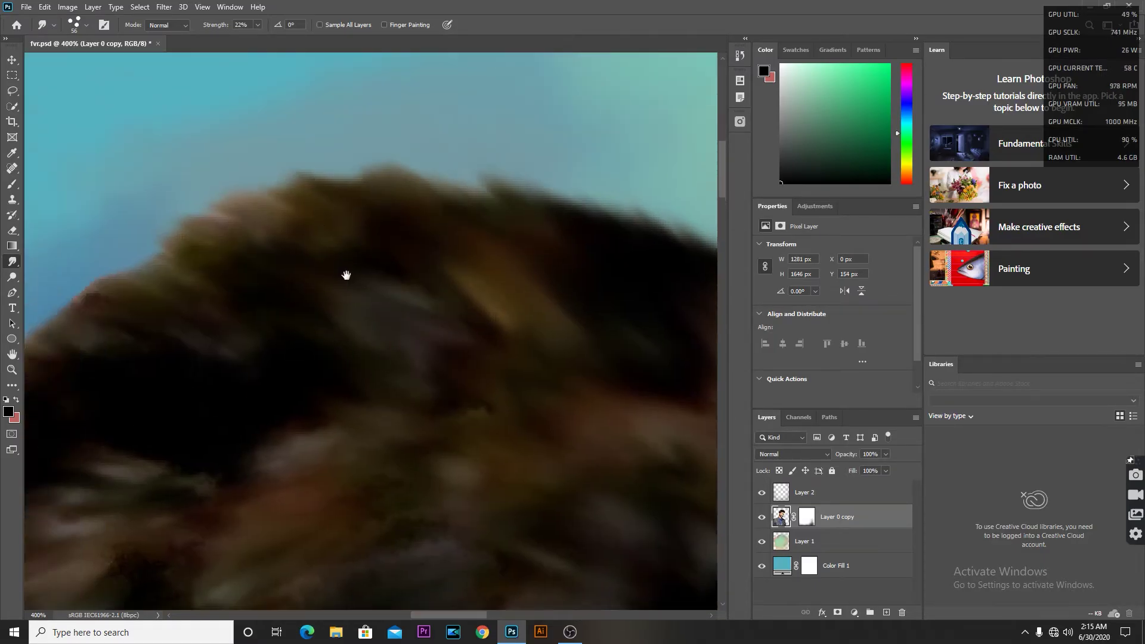
{"action": "scroll", "coordinate": [346, 276], "scroll_direction": "down", "scroll_amount": 1}
{"action": "scroll", "coordinate": [246, 332], "scroll_direction": "up", "scroll_amount": 1}
{"action": "scroll", "coordinate": [268, 249], "scroll_direction": "down", "scroll_amount": 3}
{"action": "scroll", "coordinate": [394, 334], "scroll_direction": "down", "scroll_amount": 2}
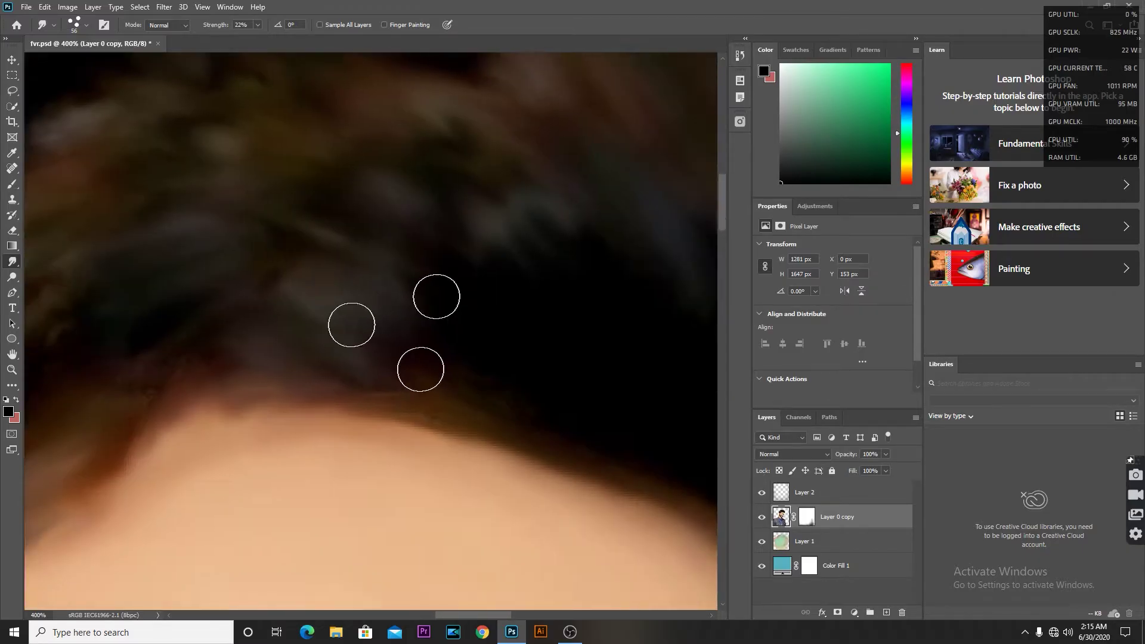
{"action": "scroll", "coordinate": [403, 331], "scroll_direction": "up", "scroll_amount": 3}
{"action": "scroll", "coordinate": [430, 297], "scroll_direction": "down", "scroll_amount": 3}
{"action": "scroll", "coordinate": [358, 296], "scroll_direction": "left", "scroll_amount": 2}
{"action": "scroll", "coordinate": [286, 295], "scroll_direction": "down", "scroll_amount": 1}
{"action": "scroll", "coordinate": [388, 320], "scroll_direction": "up", "scroll_amount": 2}
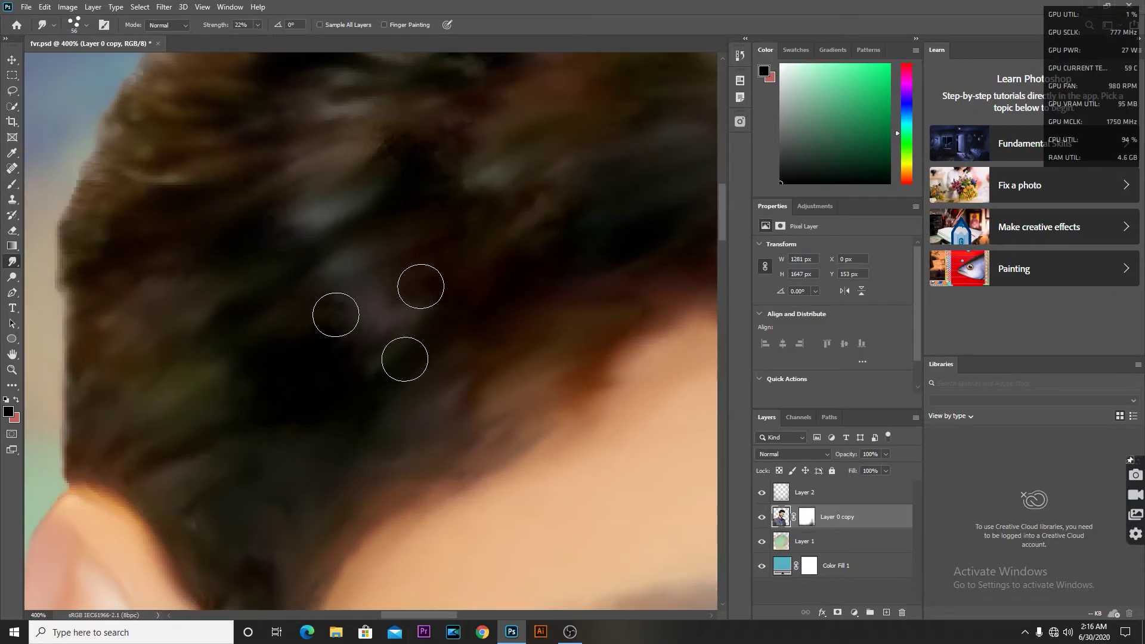
{"action": "scroll", "coordinate": [387, 320], "scroll_direction": "up", "scroll_amount": 3}
{"action": "scroll", "coordinate": [513, 328], "scroll_direction": "left", "scroll_amount": 2}
{"action": "scroll", "coordinate": [392, 253], "scroll_direction": "right", "scroll_amount": 2}
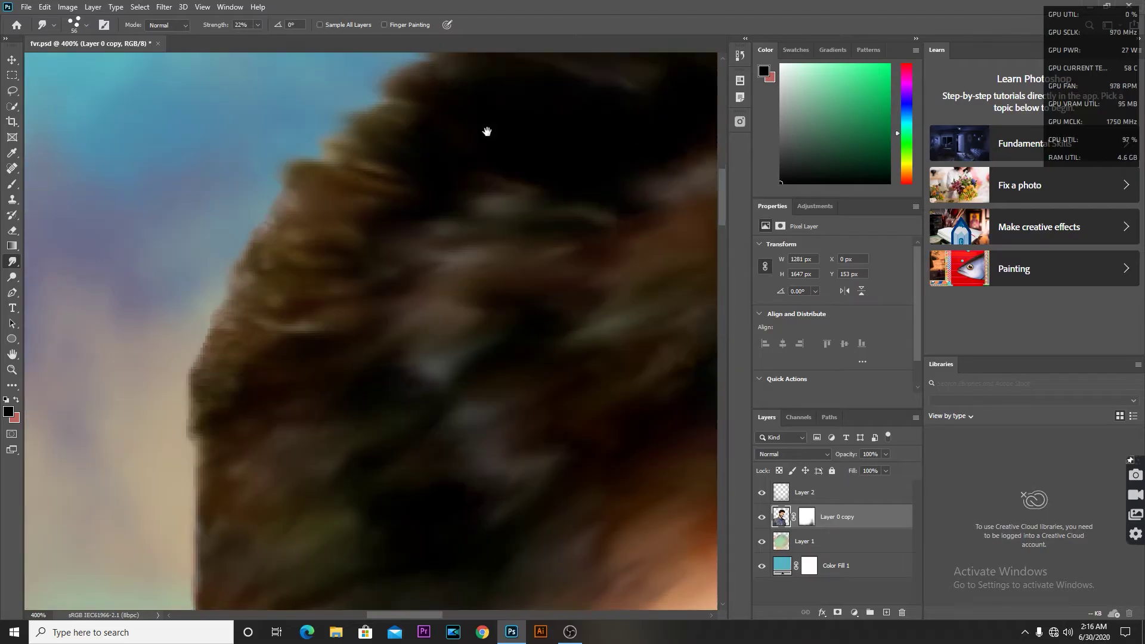
{"action": "scroll", "coordinate": [486, 132], "scroll_direction": "down", "scroll_amount": 3}
{"action": "scroll", "coordinate": [239, 310], "scroll_direction": "down", "scroll_amount": 2}
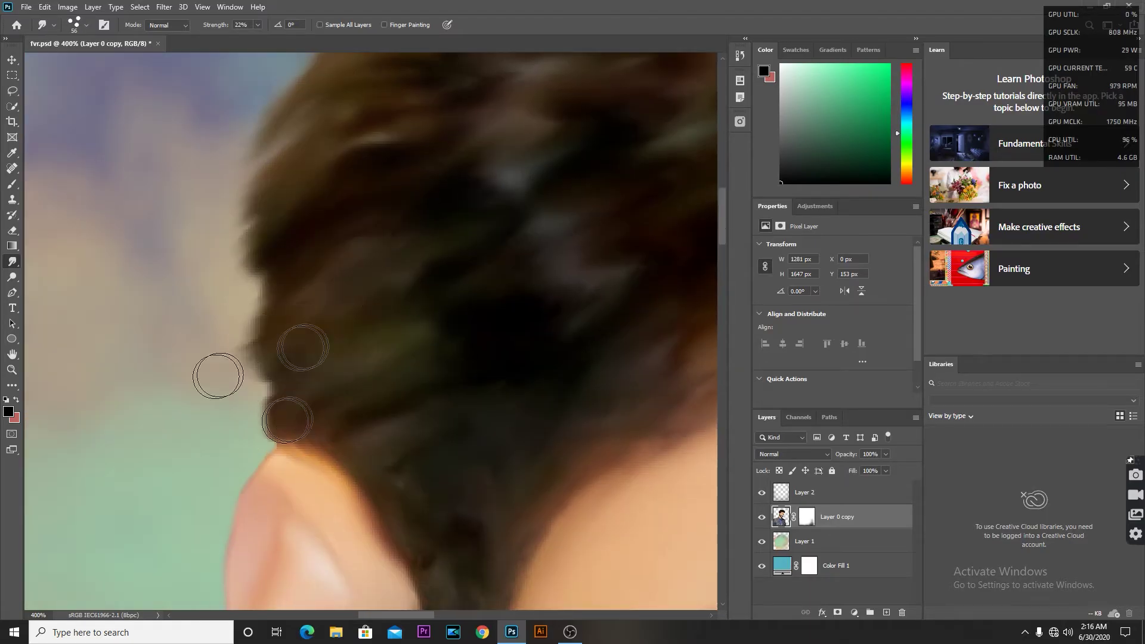
- Shrink the smudge brush, feather finer hair strands, then set the brush size to 15
{"action": "key", "text": "bracketleft"}
{"action": "key", "text": "bracketleft"}
{"action": "key", "text": "bracketleft"}
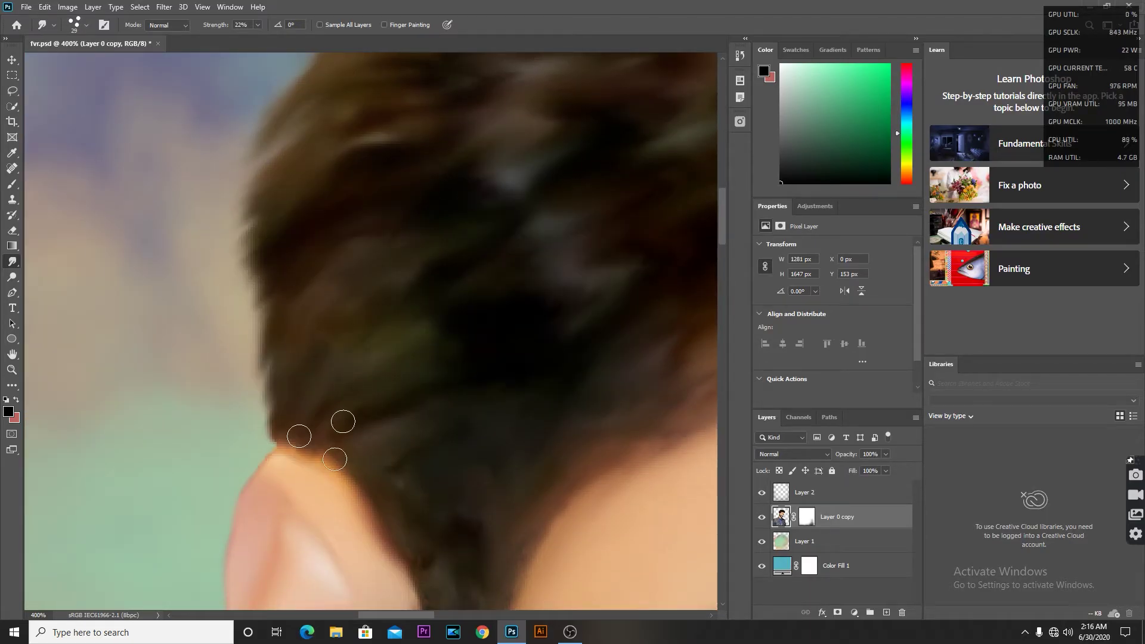
{"action": "scroll", "coordinate": [357, 340], "scroll_direction": "up", "scroll_amount": 3}
{"action": "scroll", "coordinate": [361, 417], "scroll_direction": "left", "scroll_amount": 2}
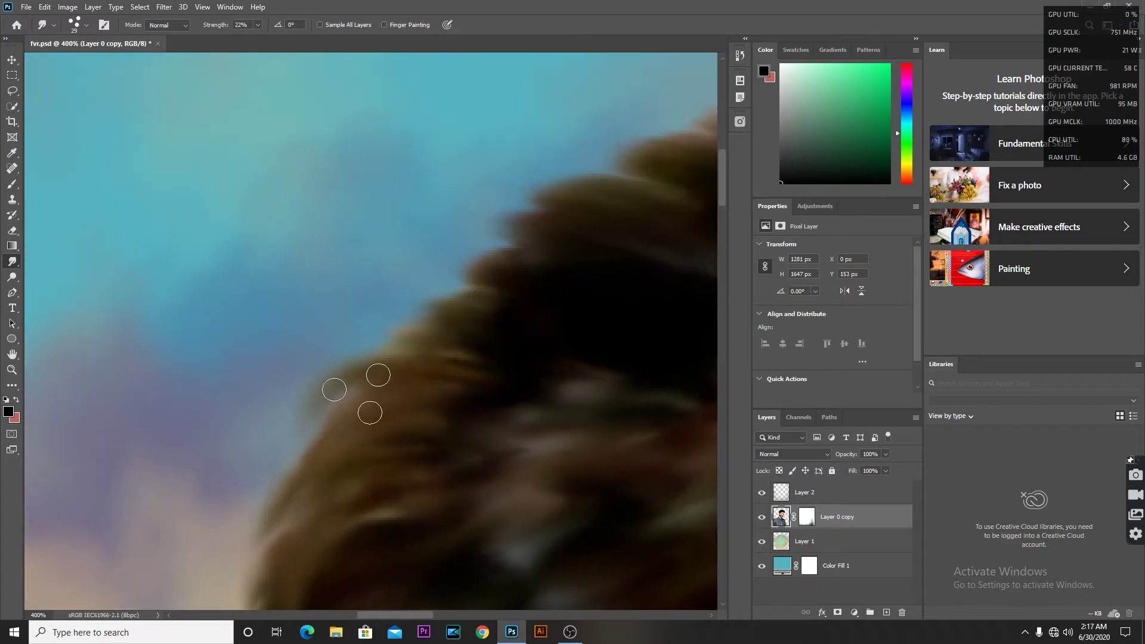
{"action": "scroll", "coordinate": [378, 404], "scroll_direction": "up", "scroll_amount": 2}
{"action": "scroll", "coordinate": [507, 417], "scroll_direction": "right", "scroll_amount": 3}
{"action": "scroll", "coordinate": [356, 325], "scroll_direction": "up", "scroll_amount": 2}
{"action": "scroll", "coordinate": [256, 350], "scroll_direction": "up", "scroll_amount": 2}
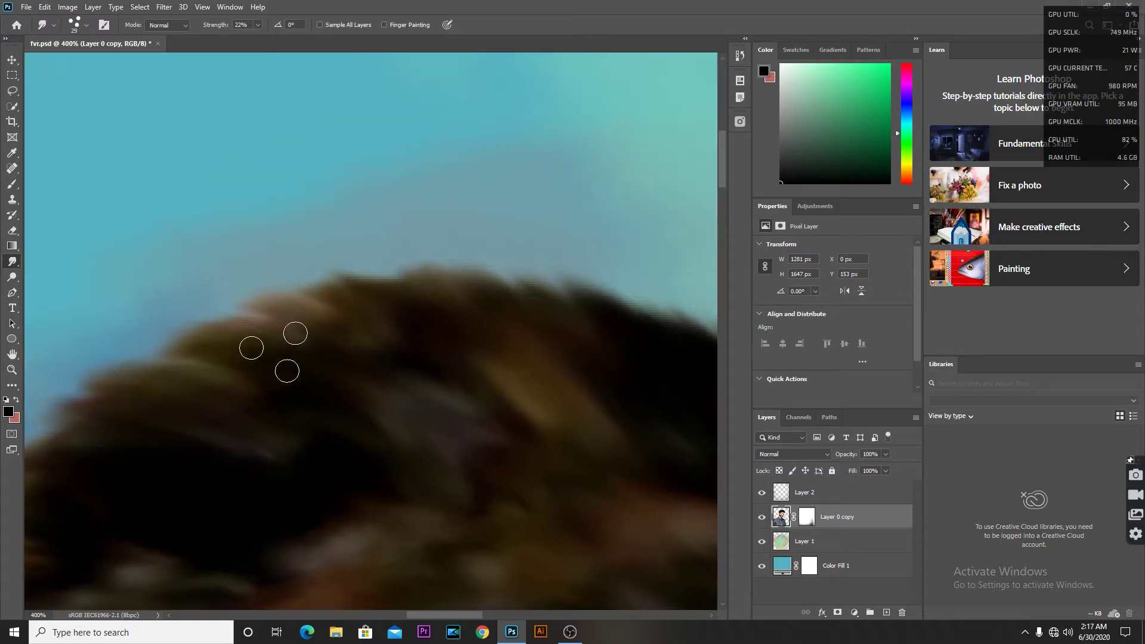
{"action": "scroll", "coordinate": [393, 336], "scroll_direction": "down", "scroll_amount": 3}
{"action": "scroll", "coordinate": [332, 269], "scroll_direction": "down", "scroll_amount": 2}
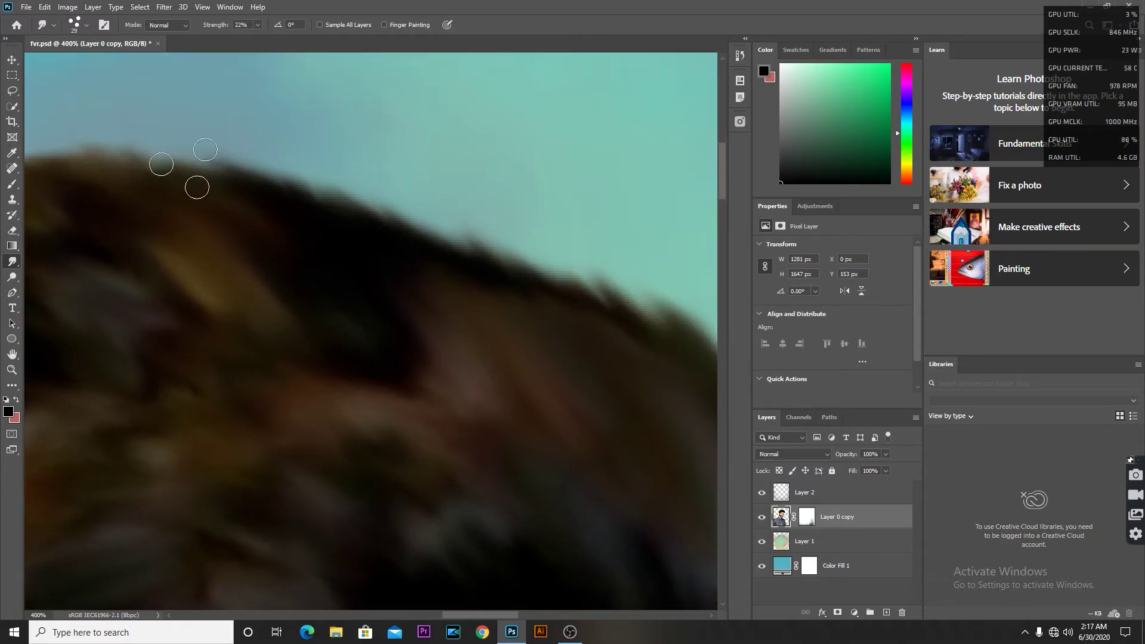
{"action": "scroll", "coordinate": [179, 179], "scroll_direction": "right", "scroll_amount": 3}
{"action": "scroll", "coordinate": [409, 192], "scroll_direction": "down", "scroll_amount": 3}
{"action": "scroll", "coordinate": [620, 412], "scroll_direction": "right", "scroll_amount": 2}
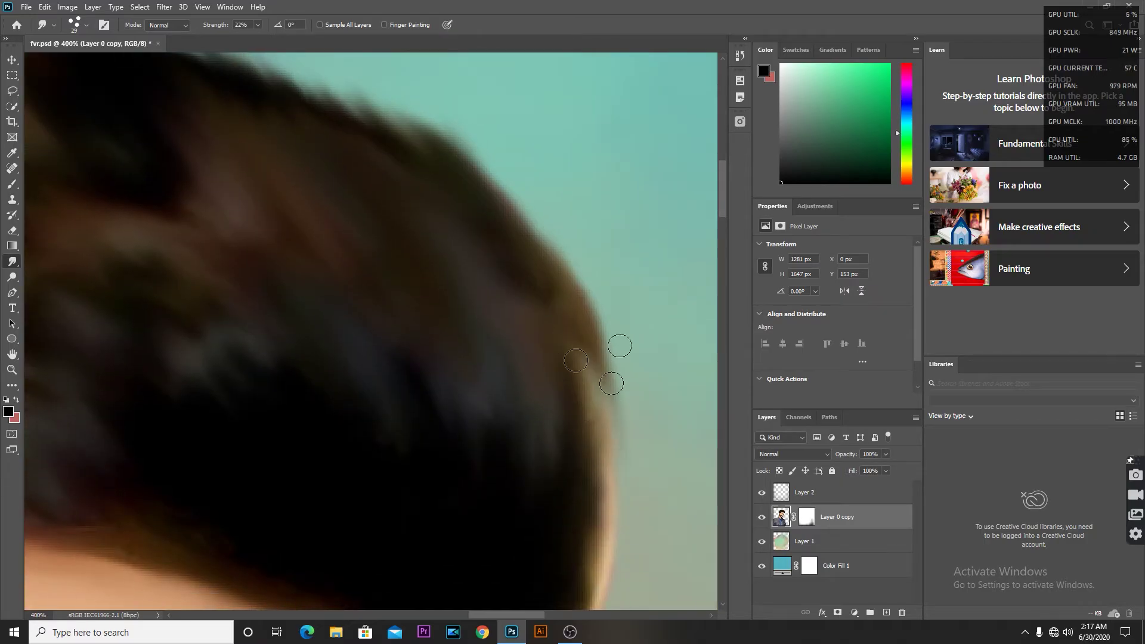
{"action": "scroll", "coordinate": [692, 523], "scroll_direction": "down", "scroll_amount": 5}
{"action": "scroll", "coordinate": [692, 522], "scroll_direction": "down", "scroll_amount": 2}
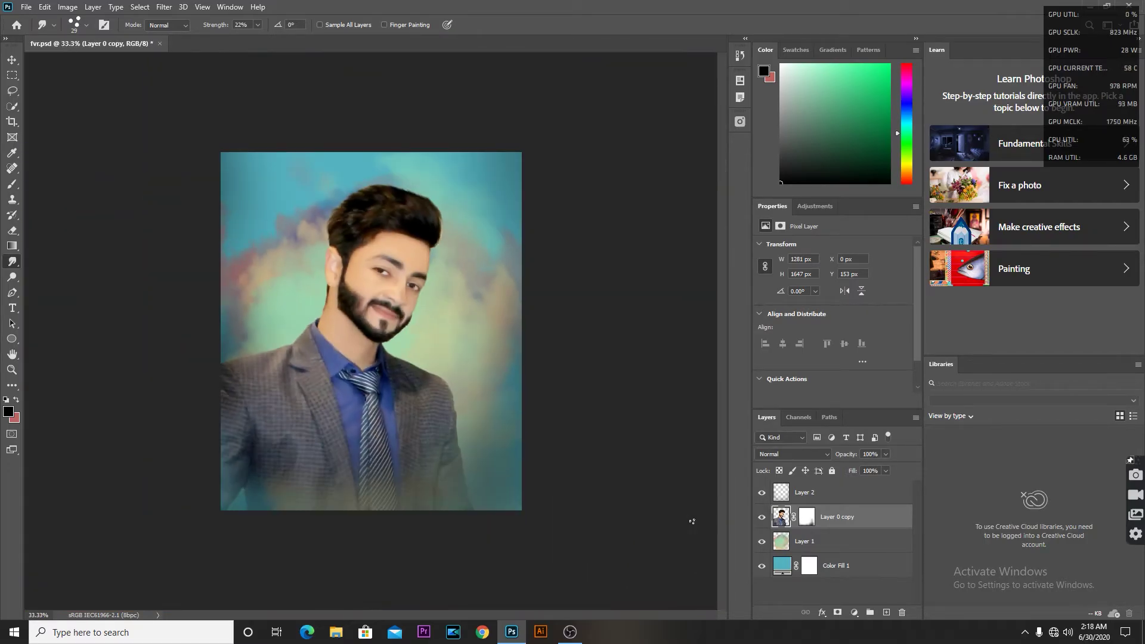
{"action": "scroll", "coordinate": [346, 281], "scroll_direction": "up", "scroll_amount": 7}
{"action": "right_click", "coordinate": [381, 304]}
{"action": "key", "text": "Return"}
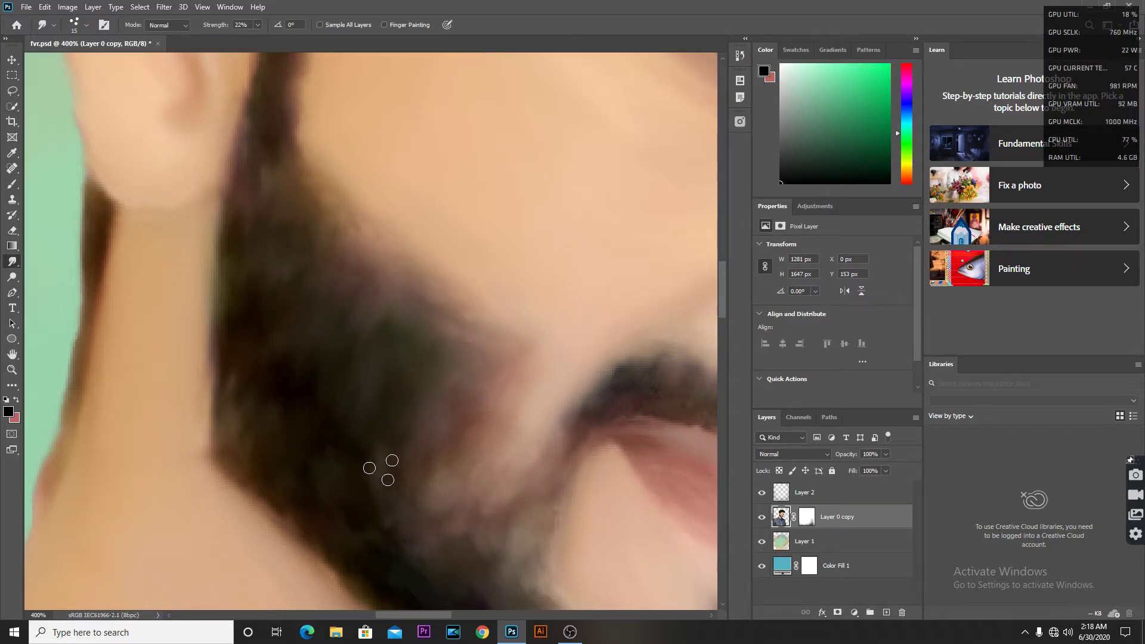
- Move down to the jawline and reduce the smudge brush to size 6
{"action": "scroll", "coordinate": [385, 443], "scroll_direction": "down", "scroll_amount": 2}
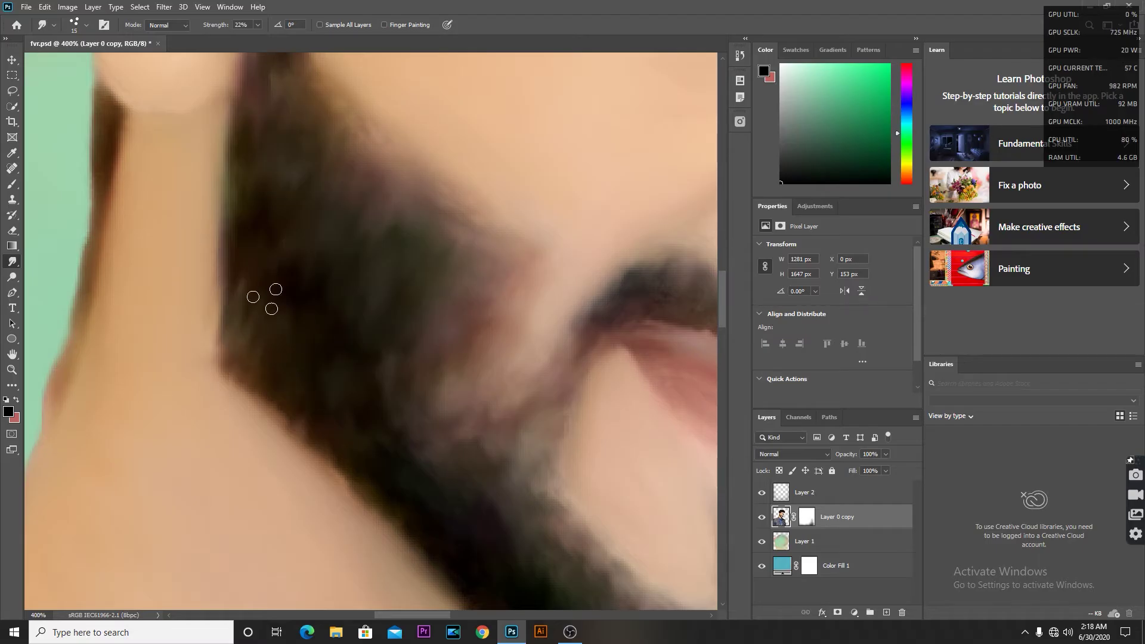
{"action": "scroll", "coordinate": [299, 418], "scroll_direction": "up", "scroll_amount": 2}
{"action": "scroll", "coordinate": [318, 471], "scroll_direction": "up", "scroll_amount": 3}
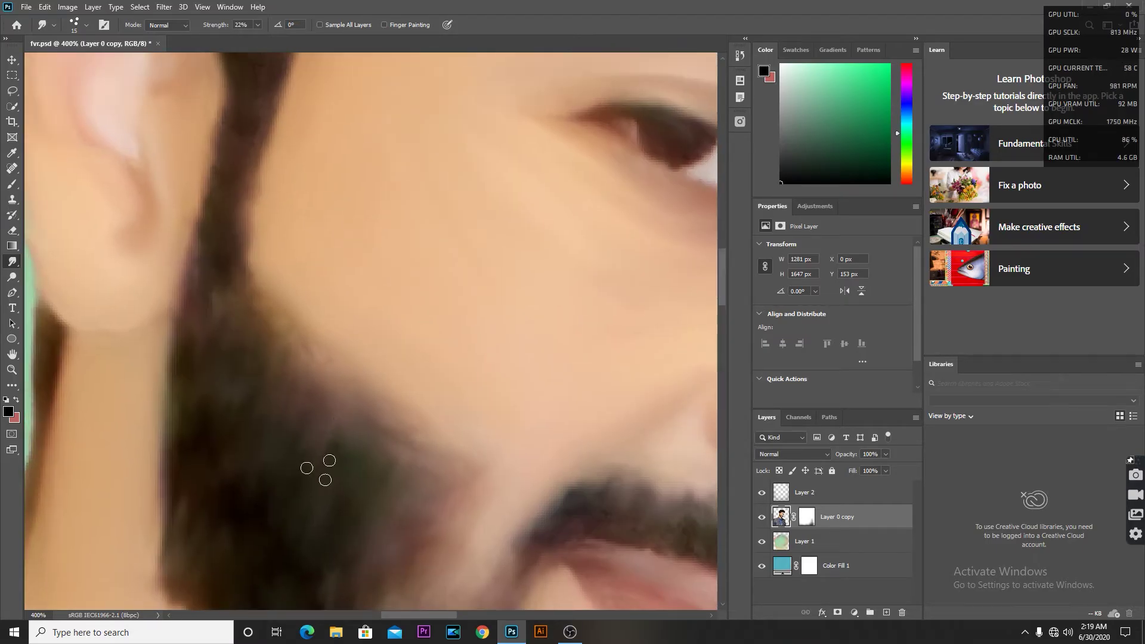
{"action": "scroll", "coordinate": [247, 318], "scroll_direction": "down", "scroll_amount": 2}
{"action": "scroll", "coordinate": [200, 351], "scroll_direction": "down", "scroll_amount": 2}
{"action": "scroll", "coordinate": [450, 312], "scroll_direction": "down", "scroll_amount": 2}
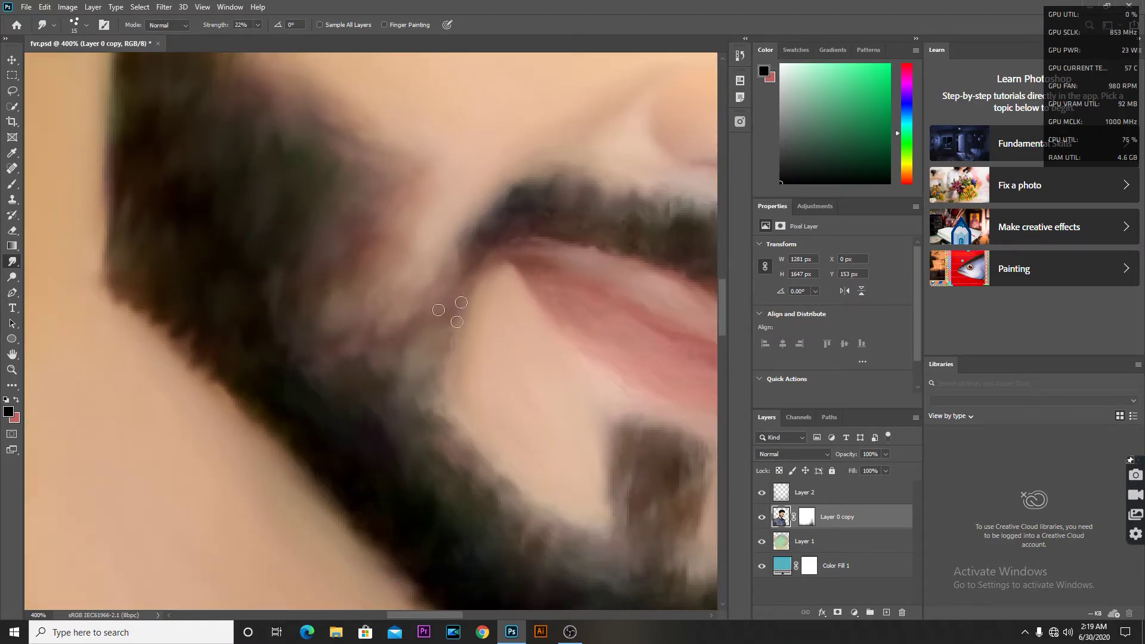
{"action": "scroll", "coordinate": [397, 258], "scroll_direction": "down", "scroll_amount": 2}
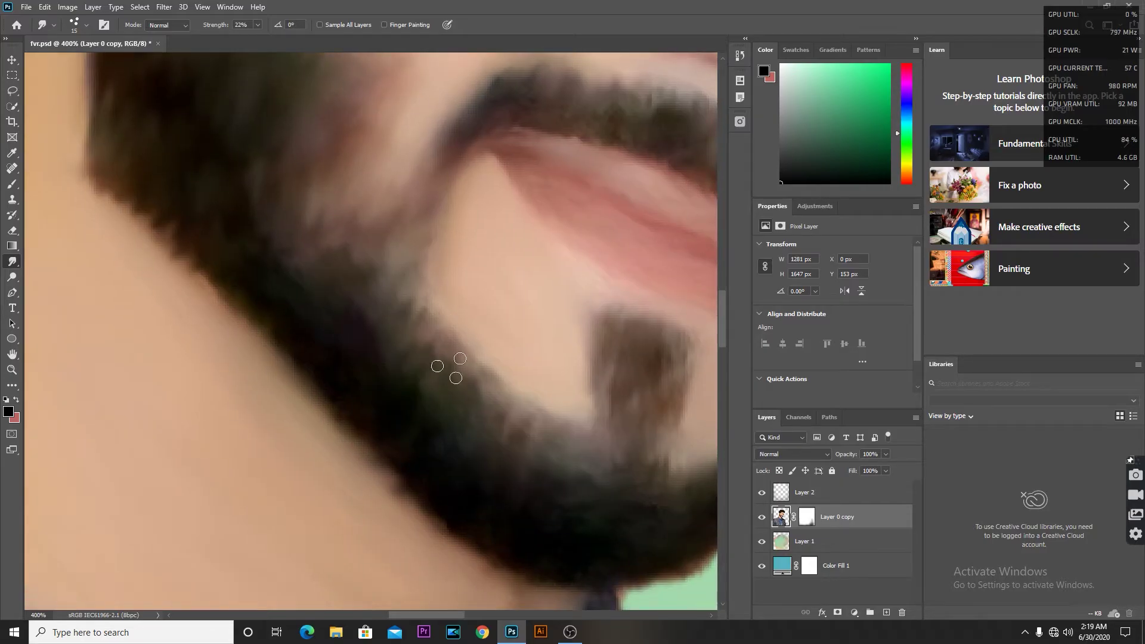
{"action": "scroll", "coordinate": [427, 373], "scroll_direction": "right", "scroll_amount": 2}
{"action": "scroll", "coordinate": [412, 370], "scroll_direction": "down", "scroll_amount": 1}
{"action": "right_click", "coordinate": [414, 356]}
{"action": "key", "text": "Return"}
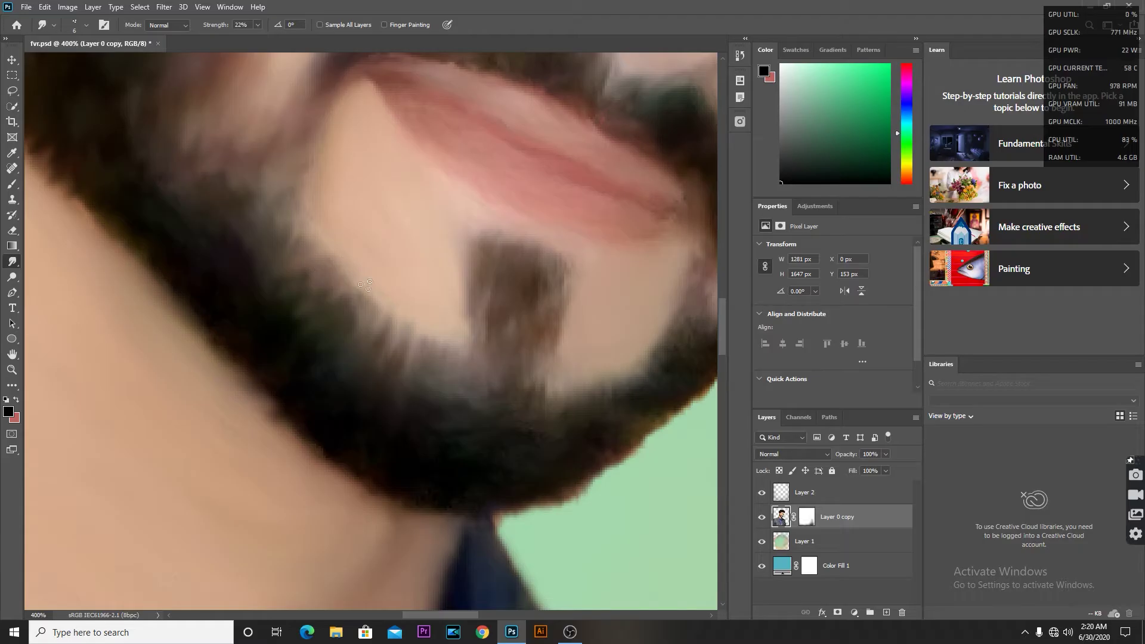
- Enlarge the brush slightly and smudge the beard and goatee edges around the chin
{"action": "scroll", "coordinate": [366, 285], "scroll_direction": "down", "scroll_amount": 1}
{"action": "scroll", "coordinate": [345, 396], "scroll_direction": "left", "scroll_amount": 1}
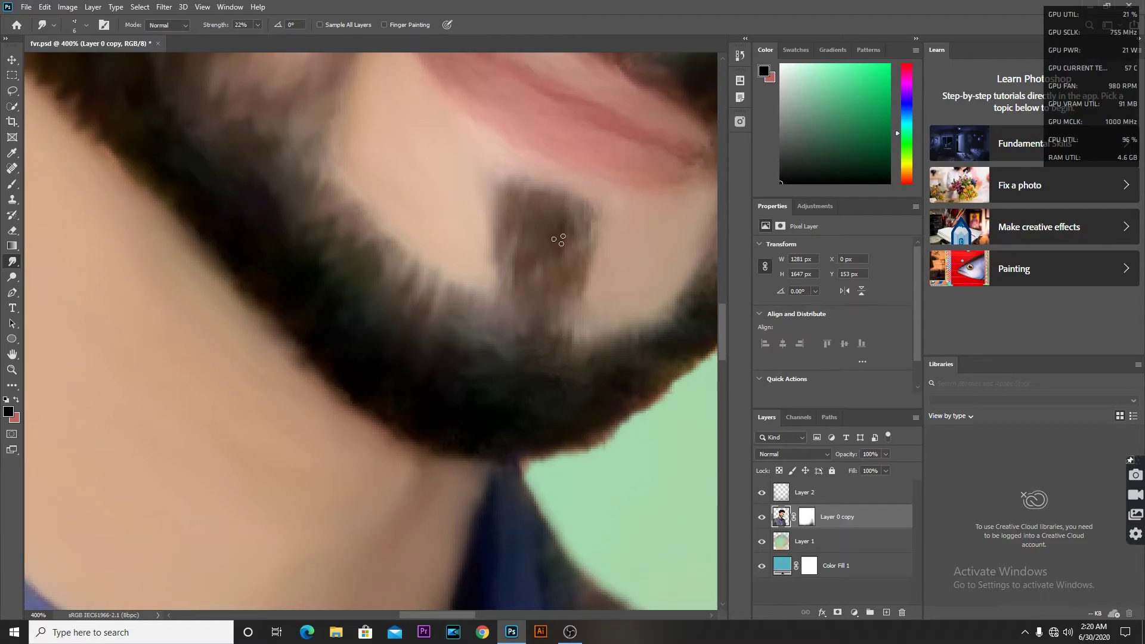
{"action": "scroll", "coordinate": [508, 281], "scroll_direction": "up", "scroll_amount": 2}
{"action": "scroll", "coordinate": [508, 282], "scroll_direction": "right", "scroll_amount": 1}
{"action": "right_click", "coordinate": [548, 344]}
{"action": "key", "text": "Return"}
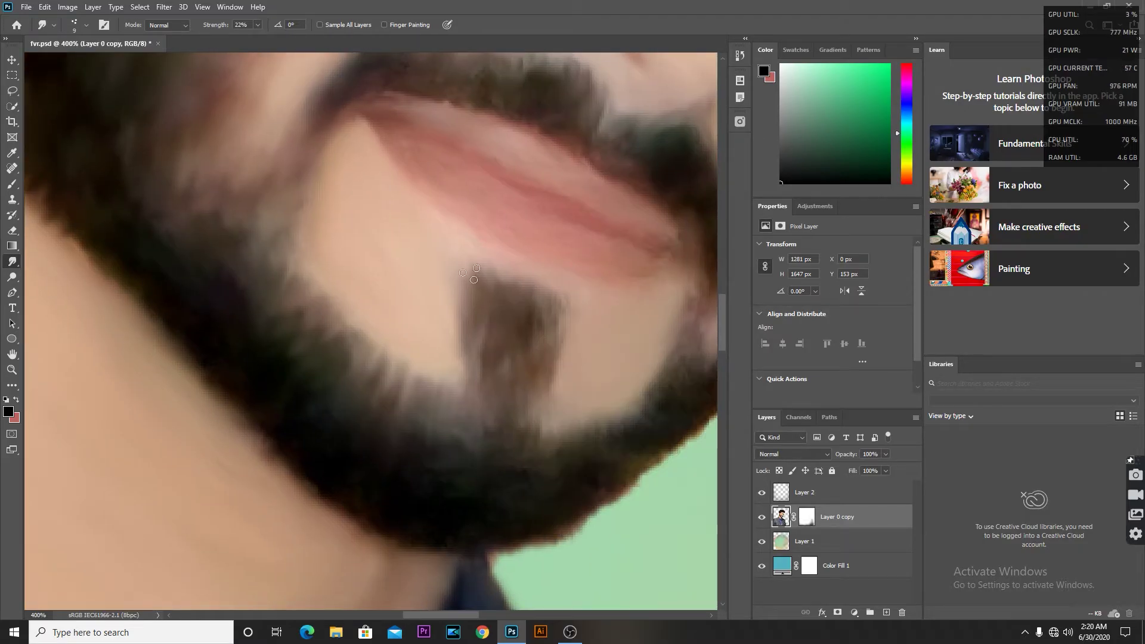
{"action": "scroll", "coordinate": [553, 268], "scroll_direction": "right", "scroll_amount": 3}
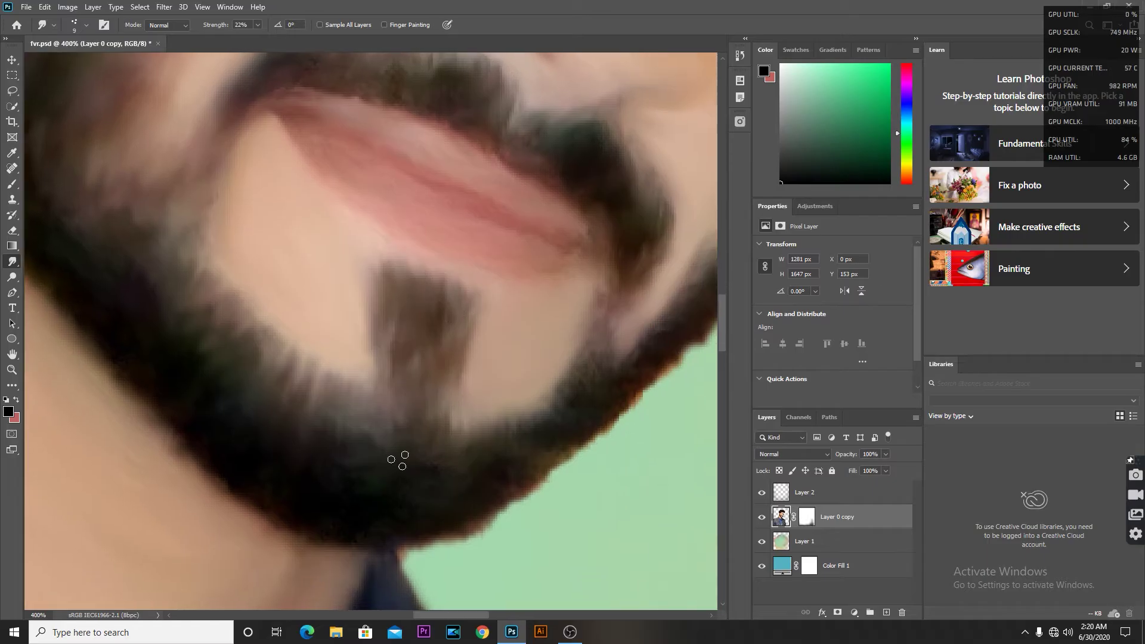
{"action": "scroll", "coordinate": [396, 459], "scroll_direction": "right", "scroll_amount": 3}
{"action": "scroll", "coordinate": [512, 276], "scroll_direction": "right", "scroll_amount": 2}
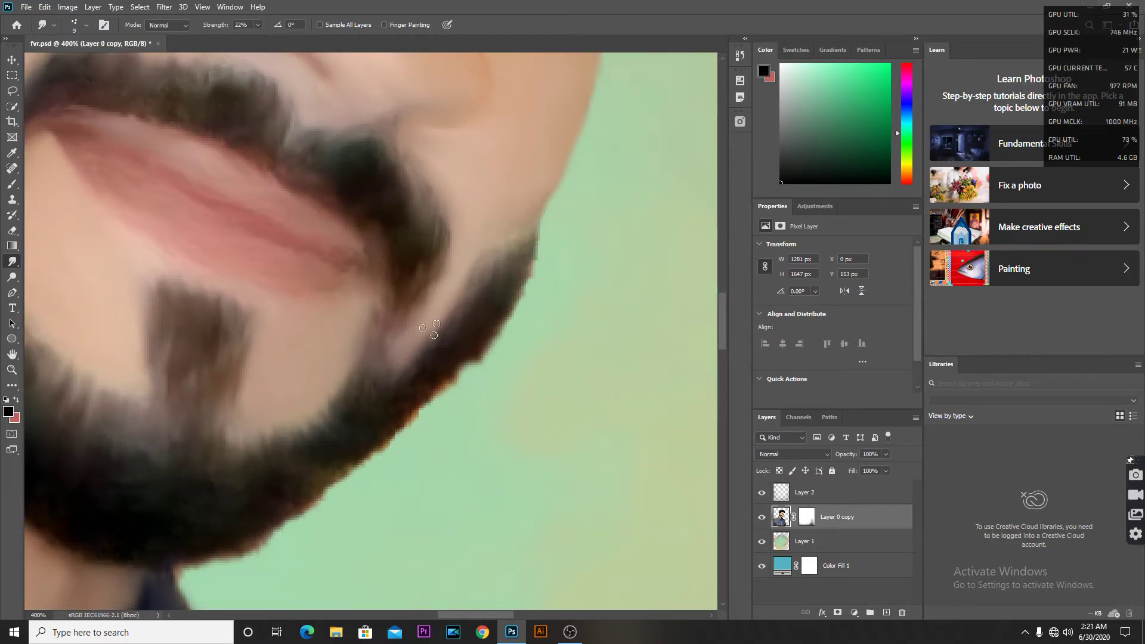
{"action": "scroll", "coordinate": [358, 403], "scroll_direction": "down", "scroll_amount": 1}
{"action": "scroll", "coordinate": [358, 403], "scroll_direction": "left", "scroll_amount": 1}
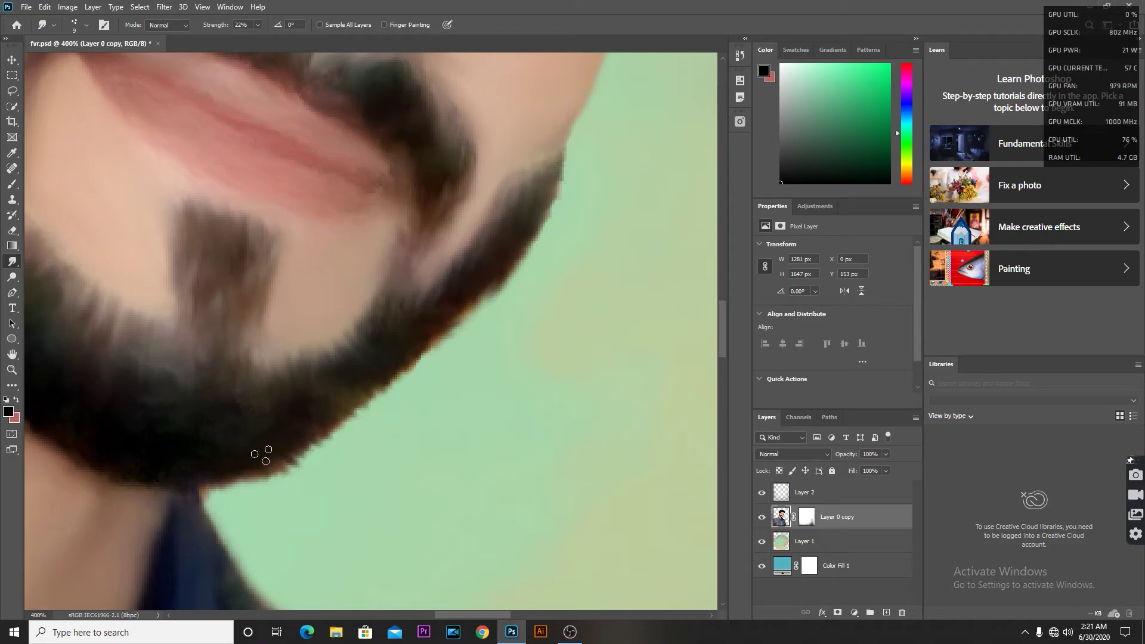
{"action": "scroll", "coordinate": [364, 469], "scroll_direction": "left", "scroll_amount": 2}
{"action": "scroll", "coordinate": [364, 468], "scroll_direction": "down", "scroll_amount": 1}
{"action": "scroll", "coordinate": [188, 424], "scroll_direction": "left", "scroll_amount": 3}
{"action": "scroll", "coordinate": [187, 424], "scroll_direction": "up", "scroll_amount": 1}
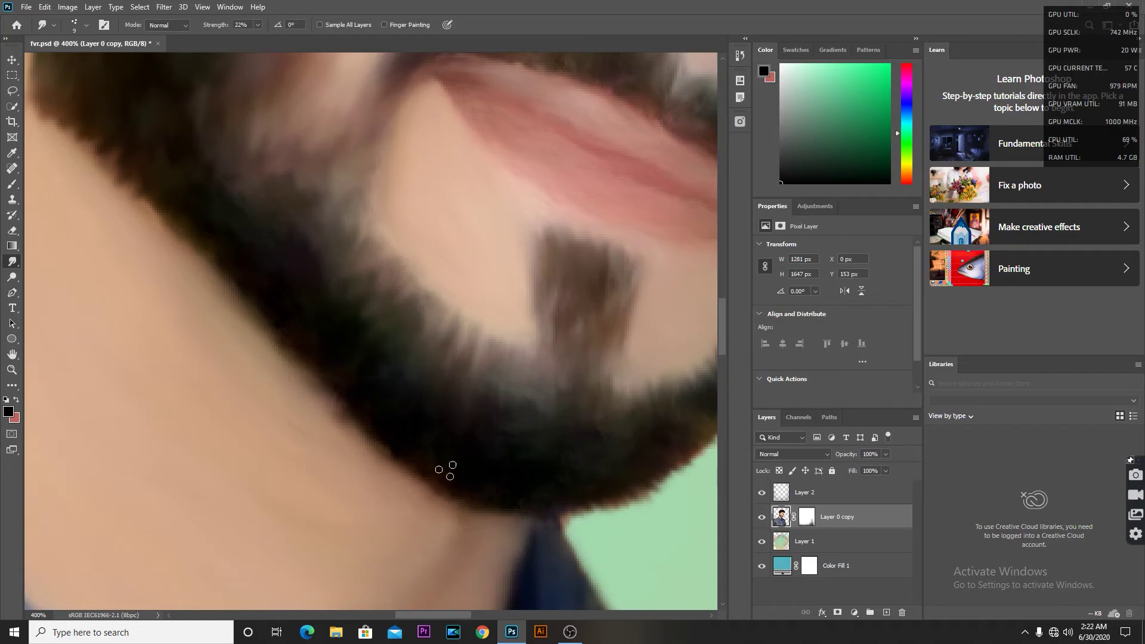
{"action": "scroll", "coordinate": [305, 364], "scroll_direction": "up", "scroll_amount": 2}
{"action": "scroll", "coordinate": [304, 364], "scroll_direction": "left", "scroll_amount": 1}
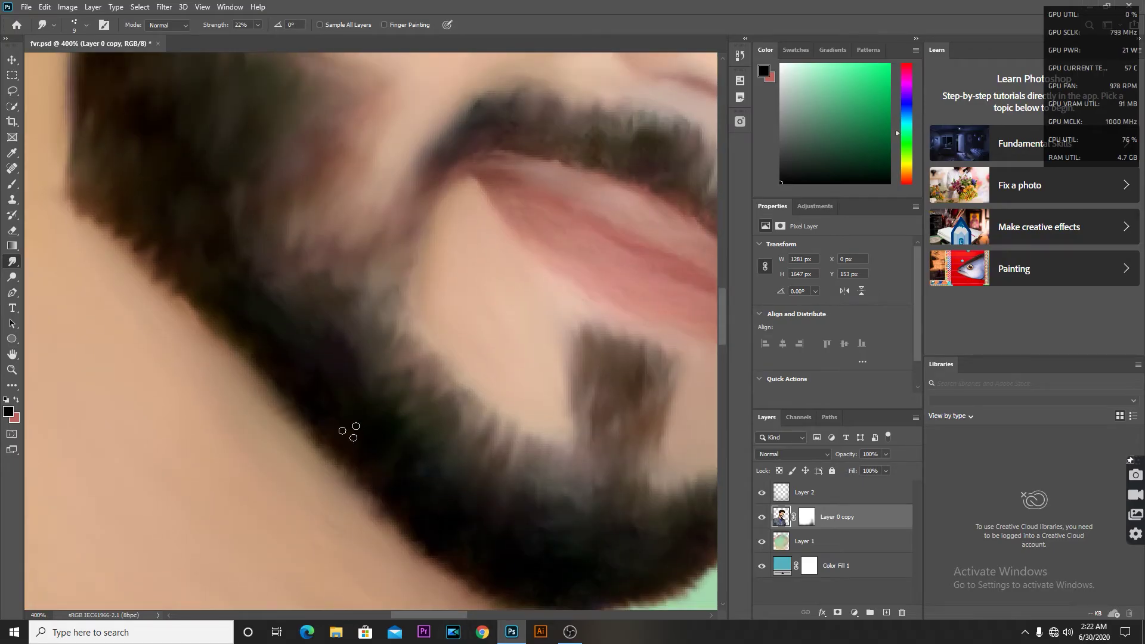
- Check the whole portrait, then zoom onto the mustache and open the brush settings
{"action": "right_click", "coordinate": [371, 357]}
{"action": "key", "text": "Escape"}
{"action": "left_click_drag", "start_coordinate": [208, 314], "coordinate": [382, 301]}
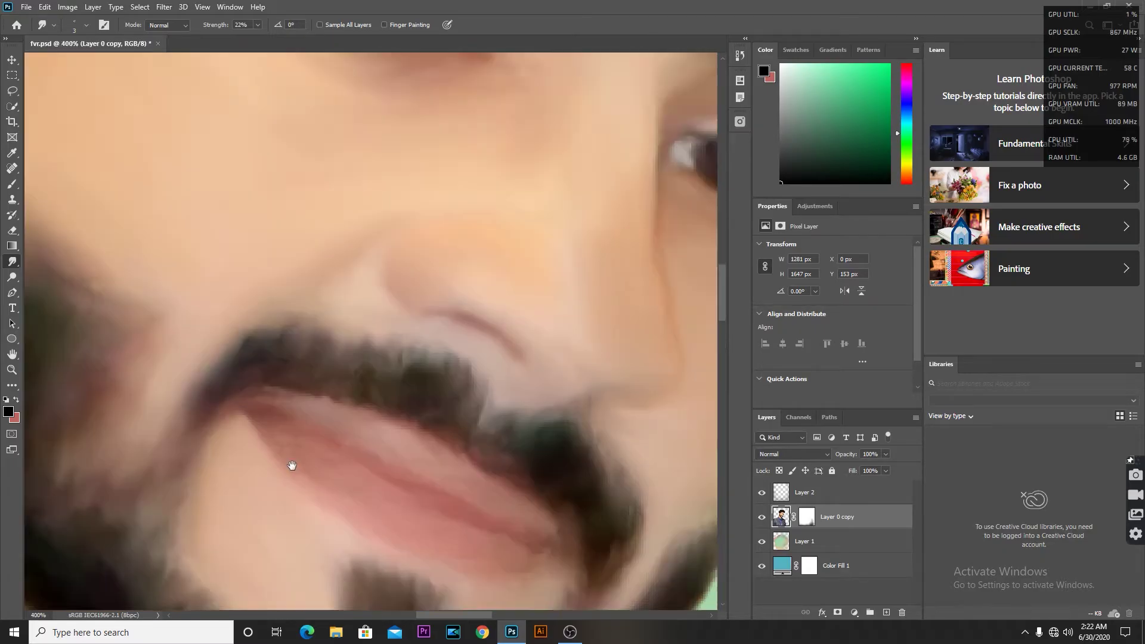
{"action": "scroll", "coordinate": [436, 483], "scroll_direction": "up", "scroll_amount": 1}
{"action": "right_click", "coordinate": [464, 360]}
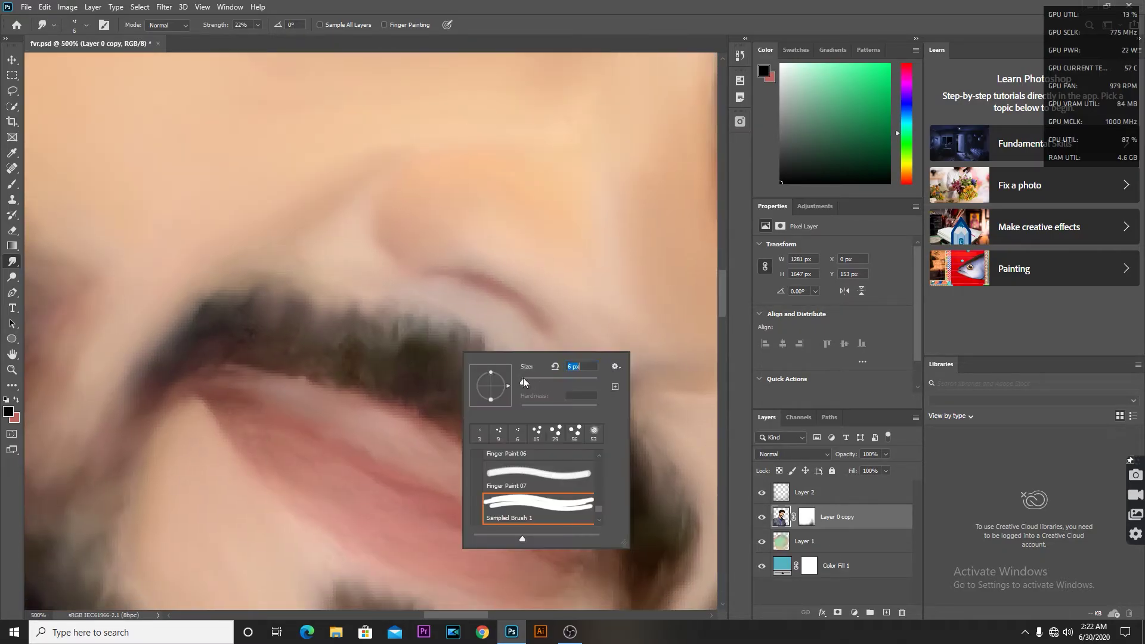
- Smudge the mustache into soft strokes with a 6 px brush
{"action": "key", "text": "Return"}
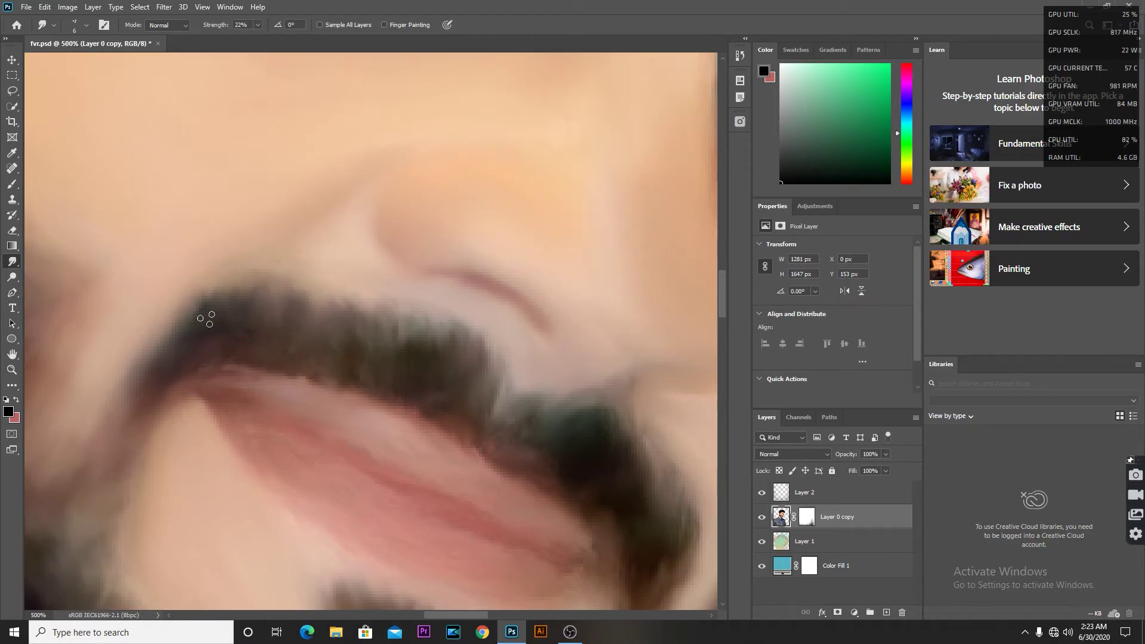
{"action": "left_click_drag", "start_coordinate": [206, 318], "coordinate": [334, 332]}
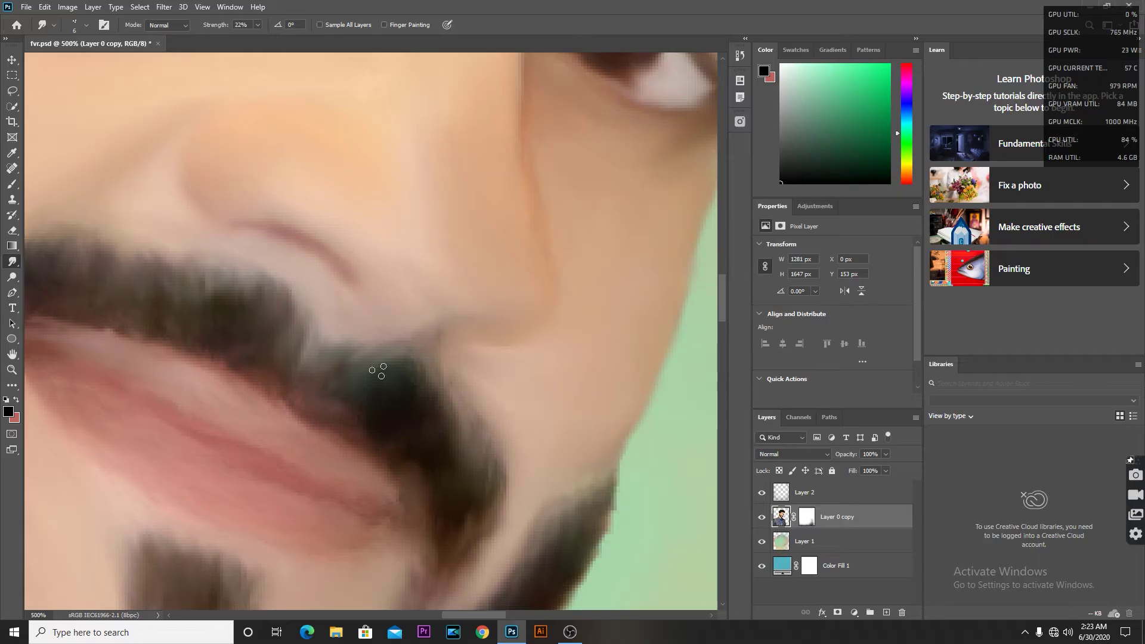
{"action": "scroll", "coordinate": [441, 457], "scroll_direction": "down", "scroll_amount": 3}
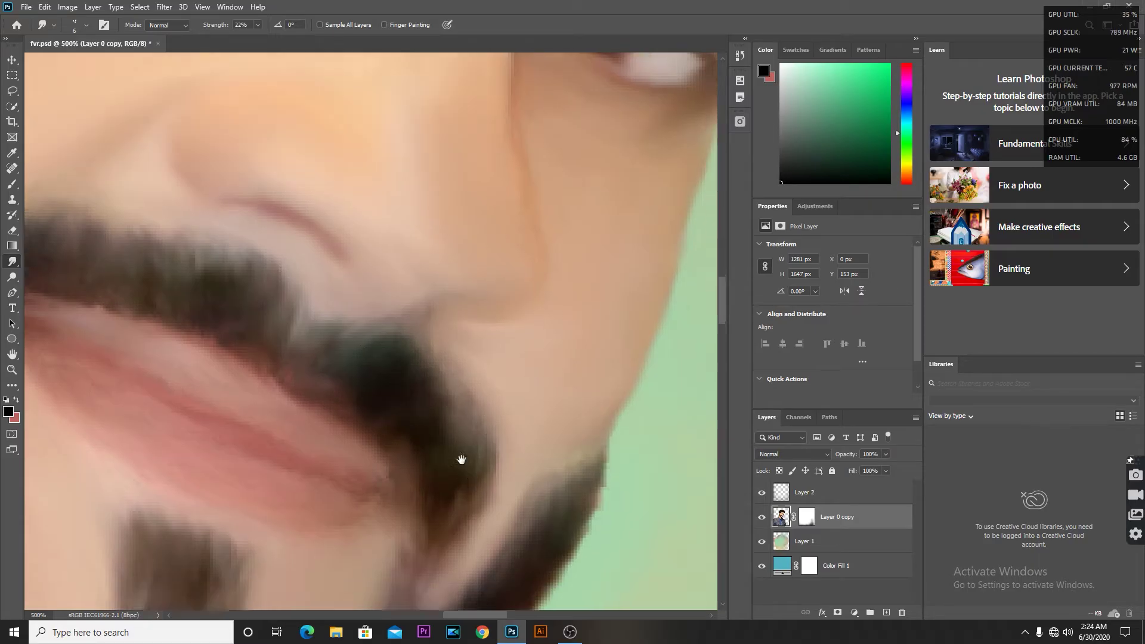
{"action": "scroll", "coordinate": [376, 388], "scroll_direction": "up", "scroll_amount": 2}
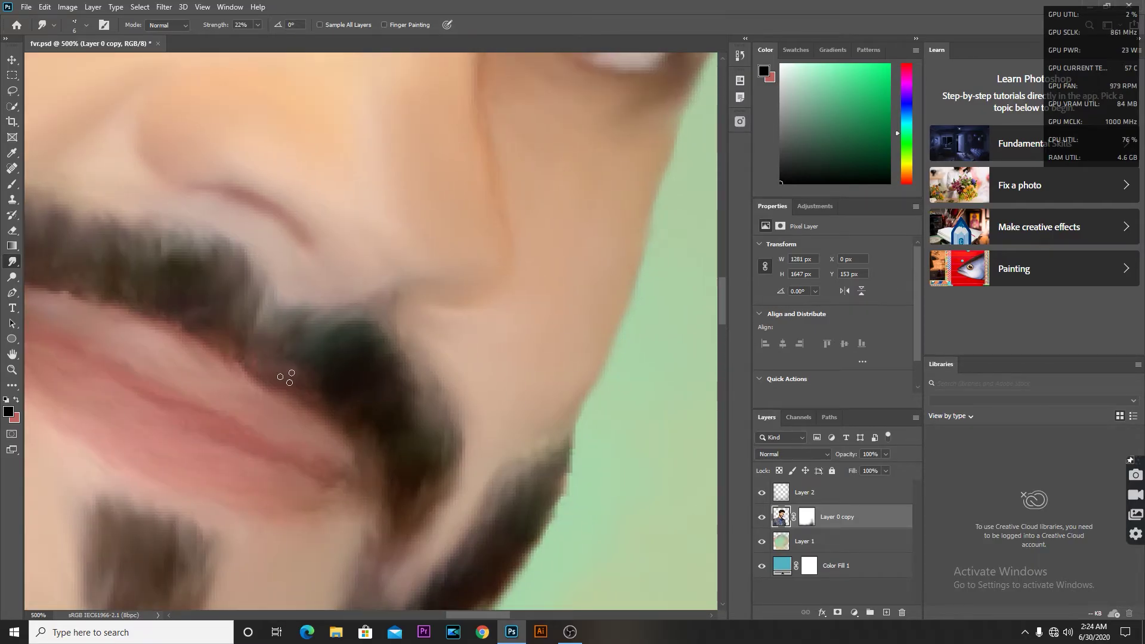
- Smooth both eyebrows, fit the portrait on screen, and add a new empty layer
{"action": "key", "text": "ctrl+0"}
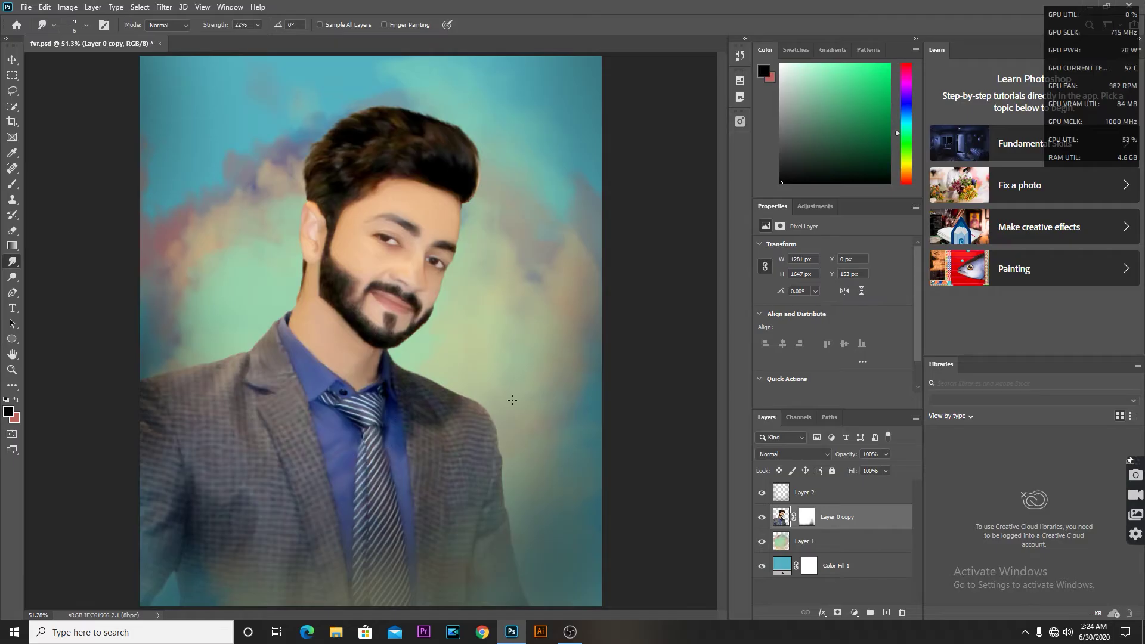
{"action": "key", "text": "ctrl+plus"}
{"action": "key", "text": "ctrl+plus"}
{"action": "key", "text": "ctrl+plus"}
{"action": "scroll", "coordinate": [469, 438], "scroll_direction": "up", "scroll_amount": 1}
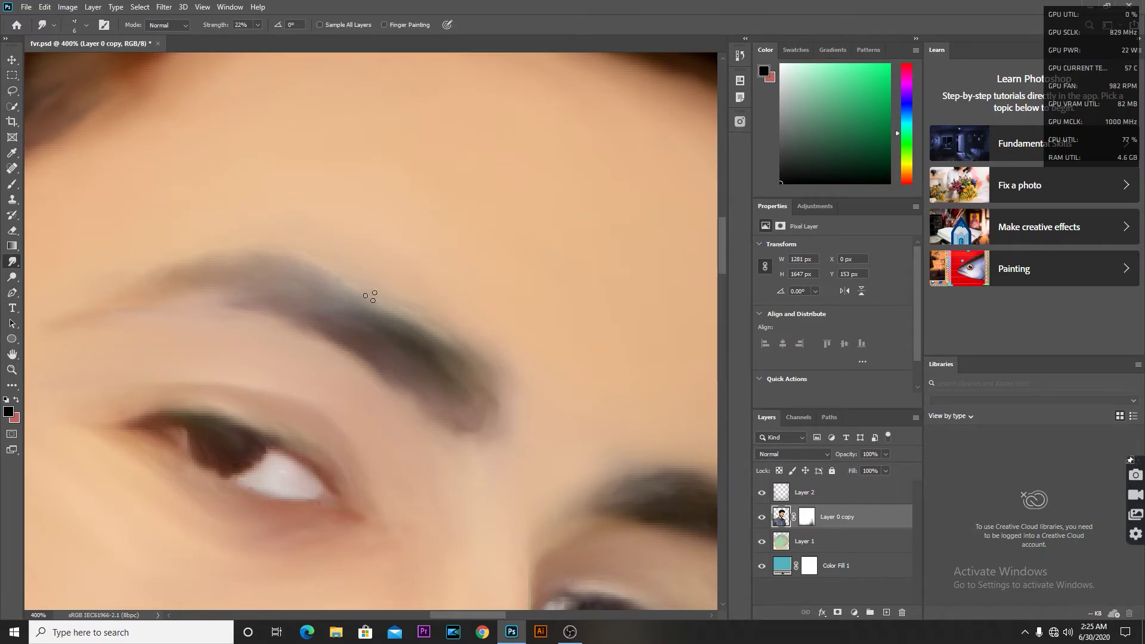
{"action": "scroll", "coordinate": [345, 378], "scroll_direction": "right", "scroll_amount": 5}
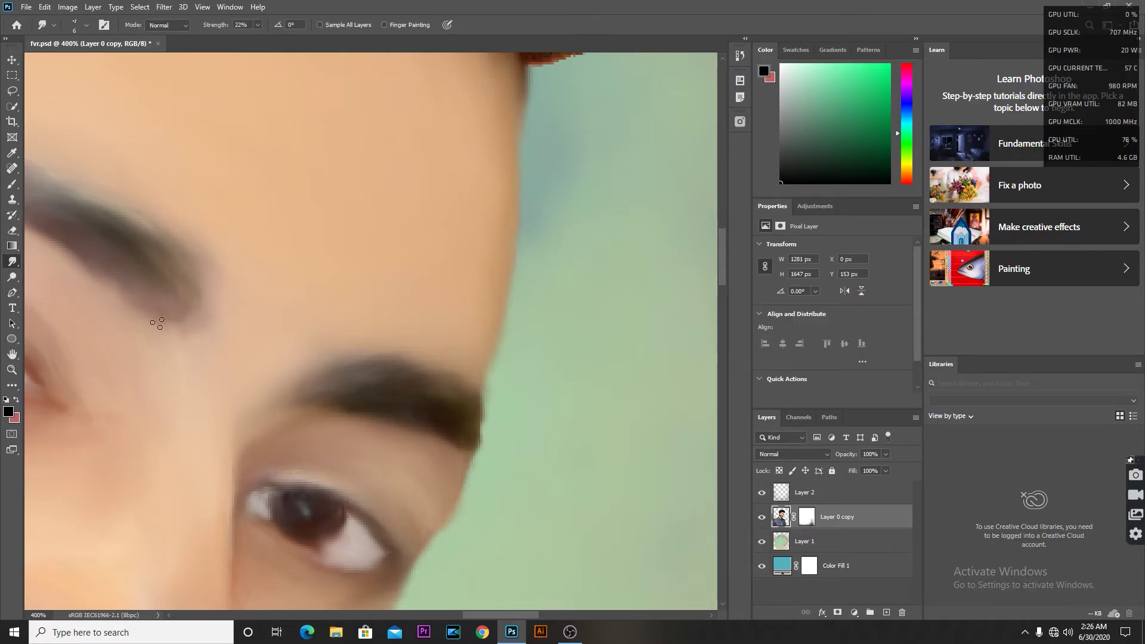
{"action": "key", "text": "ctrl+0"}
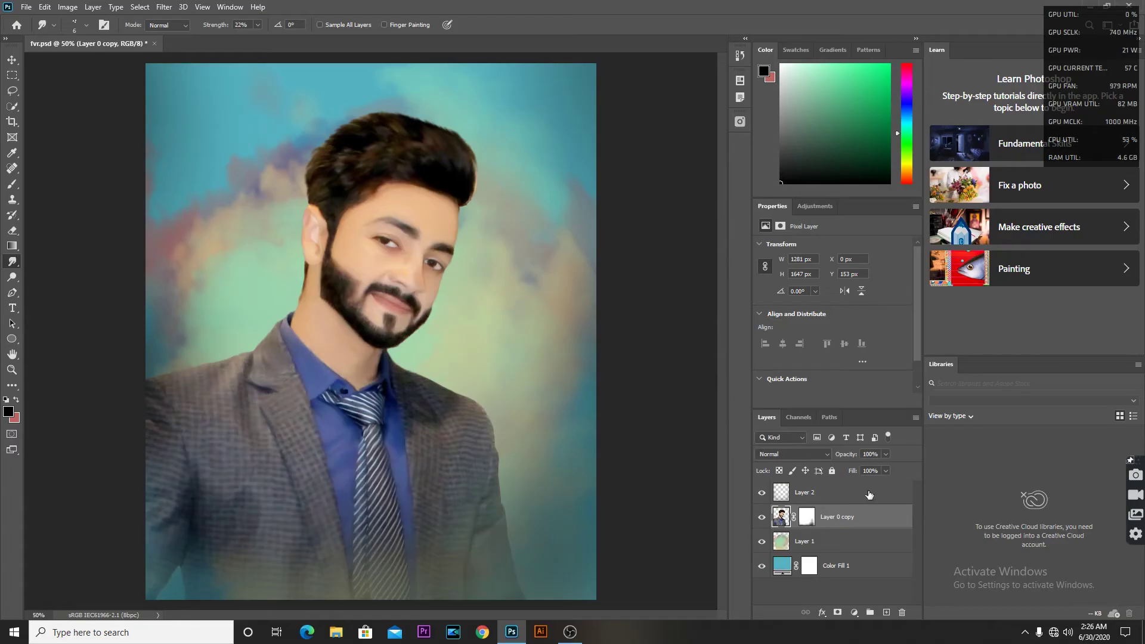
{"action": "key", "text": "ctrl+shift+alt+n"}
- Enlarge the brush and pan to the hair edge beside the ear
{"action": "scroll", "coordinate": [467, 173], "scroll_direction": "up", "scroll_amount": 3}
{"action": "scroll", "coordinate": [467, 173], "scroll_direction": "up", "scroll_amount": 2}
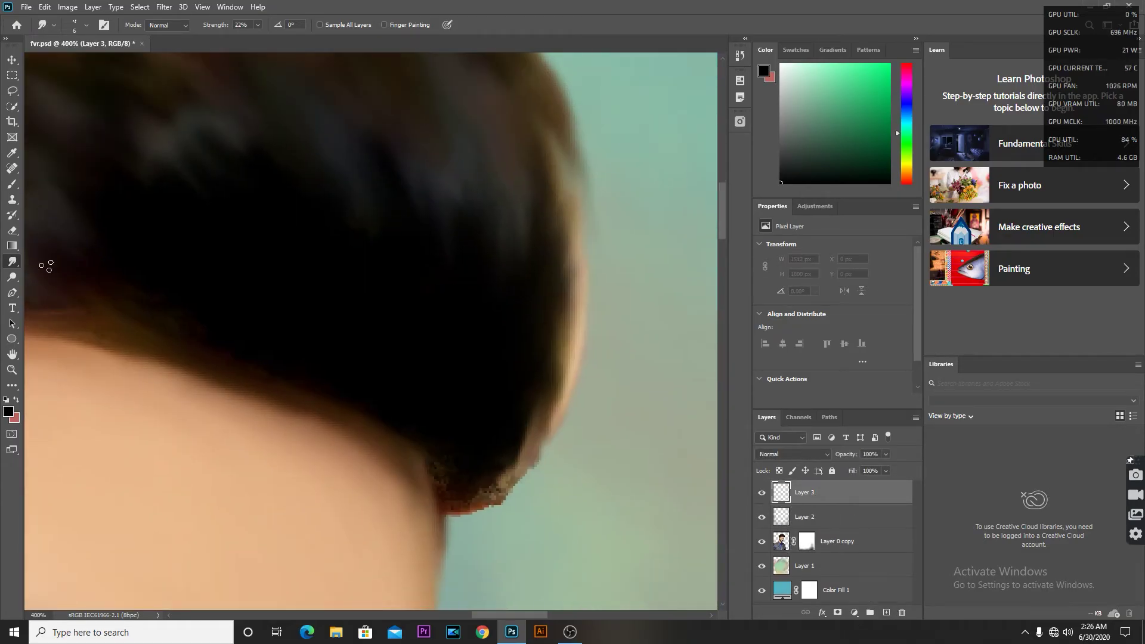
{"action": "right_click", "coordinate": [395, 390]}
{"action": "key", "text": "alt+bracketleft"}
{"action": "key", "text": "alt+bracketleft"}
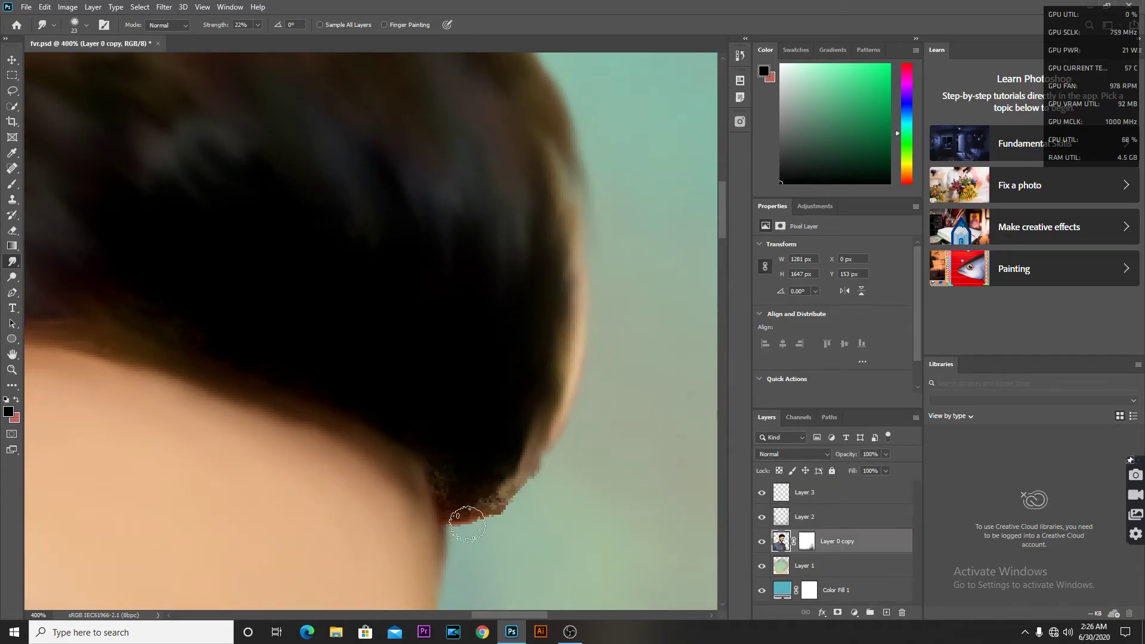
{"action": "left_click_drag", "start_coordinate": [331, 352], "coordinate": [486, 382]}
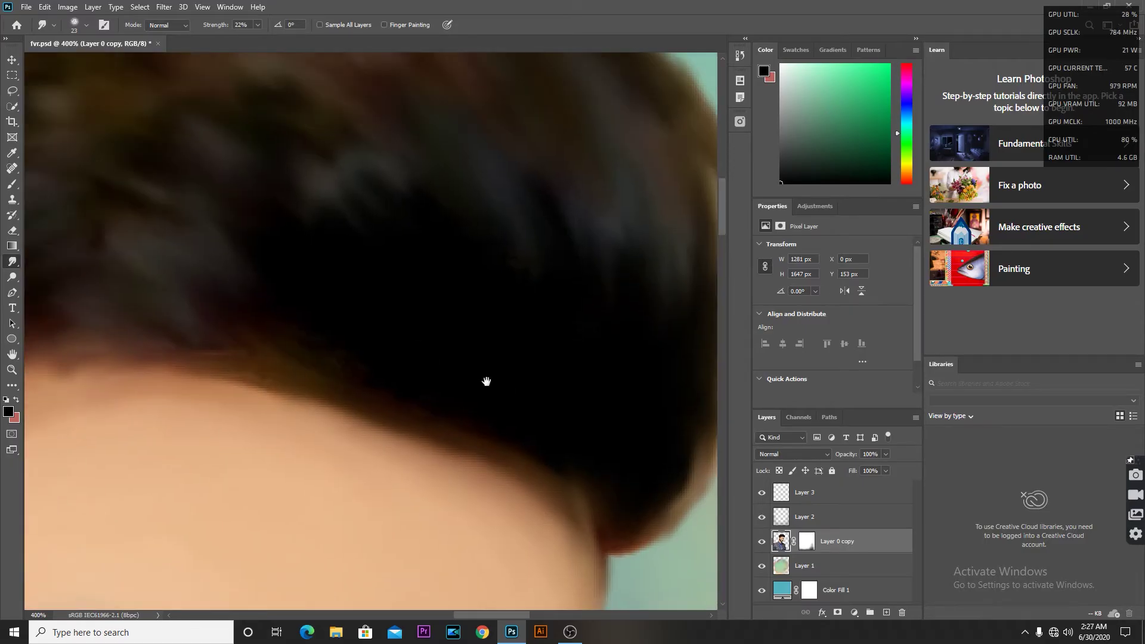
{"action": "mouse_move", "coordinate": [531, 463]}
{"action": "left_mouse_down"}
{"action": "mouse_move", "coordinate": [402, 394]}
{"action": "mouse_move", "coordinate": [302, 471]}
{"action": "left_mouse_up"}
{"action": "left_click_drag", "start_coordinate": [488, 254], "coordinate": [404, 244]}
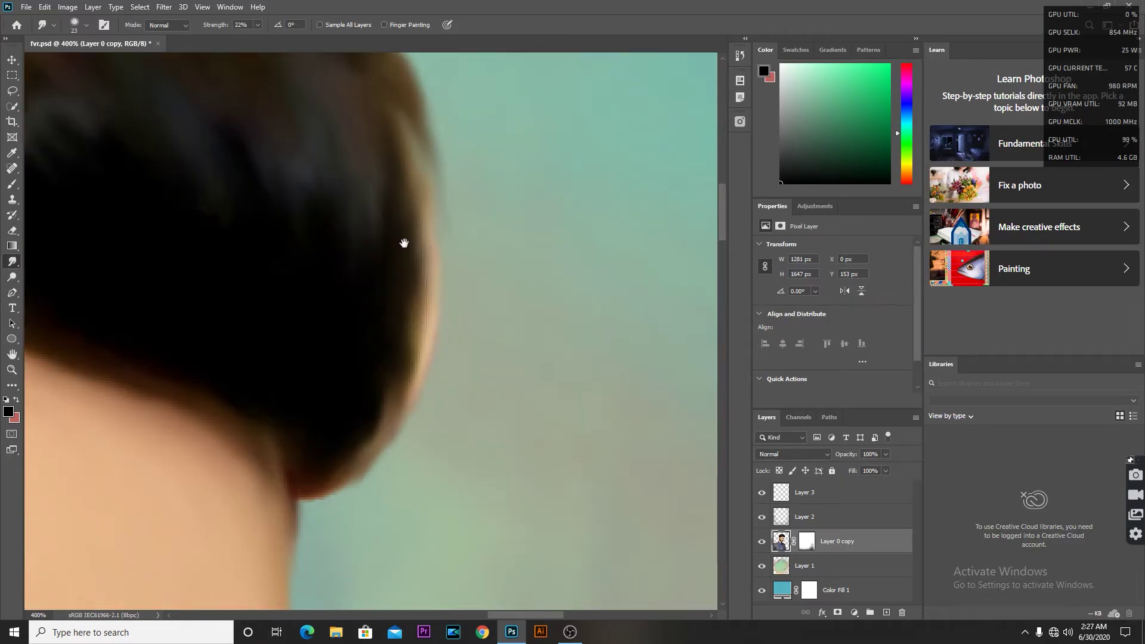
- Pick blue and the Sampled Brush 1 preset, testing and undoing a trial stroke
{"action": "key", "text": "alt+bracketright"}
{"action": "key", "text": "alt+bracketright"}
{"action": "left_click", "coordinate": [905, 101]}
{"action": "key", "text": "b"}
{"action": "right_click", "coordinate": [508, 401]}
{"action": "left_click", "coordinate": [509, 475]}
{"action": "left_click_drag", "start_coordinate": [460, 230], "coordinate": [447, 483]}
{"action": "key", "text": "ctrl+z"}
- Set the brush size to 10 and opacity to 60%, undoing another test stroke
{"action": "right_click", "coordinate": [466, 421]}
{"action": "type", "text": "10"}
{"action": "key", "text": "Return"}
{"action": "left_click_drag", "start_coordinate": [405, 400], "coordinate": [322, 519]}
{"action": "key", "text": "ctrl+z"}
{"action": "left_click_drag", "start_coordinate": [276, 27], "coordinate": [335, 38]}
- Paint blue highlights along the right and upper-left hair edges
{"action": "mouse_move", "coordinate": [373, 463]}
{"action": "left_mouse_down"}
{"action": "mouse_move", "coordinate": [417, 150]}
{"action": "mouse_move", "coordinate": [370, 477]}
{"action": "left_mouse_up"}
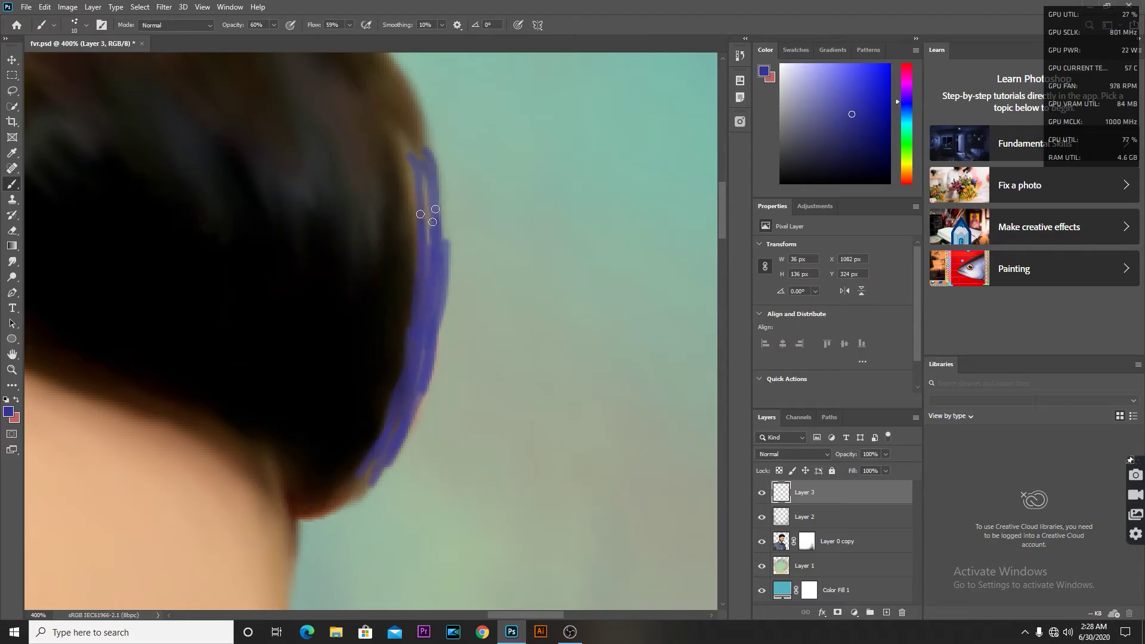
{"action": "left_click_drag", "start_coordinate": [377, 132], "coordinate": [384, 524]}
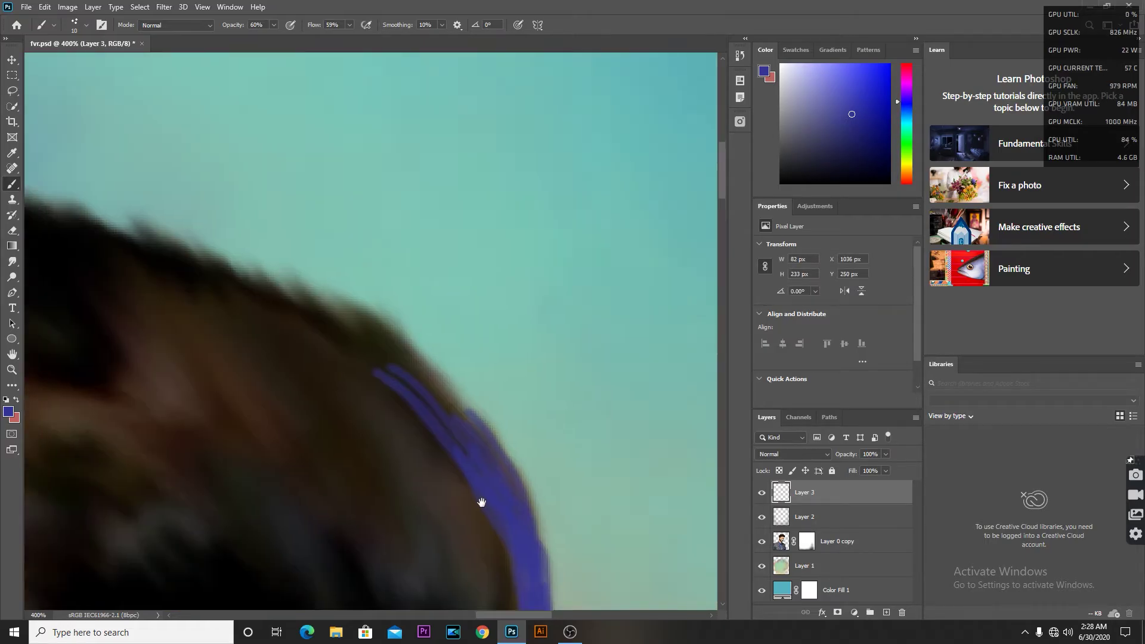
{"action": "left_click_drag", "start_coordinate": [474, 442], "coordinate": [450, 438]}
{"action": "scroll", "coordinate": [448, 439], "scroll_direction": "down", "scroll_amount": 5}
{"action": "scroll", "coordinate": [593, 503], "scroll_direction": "up", "scroll_amount": 3}
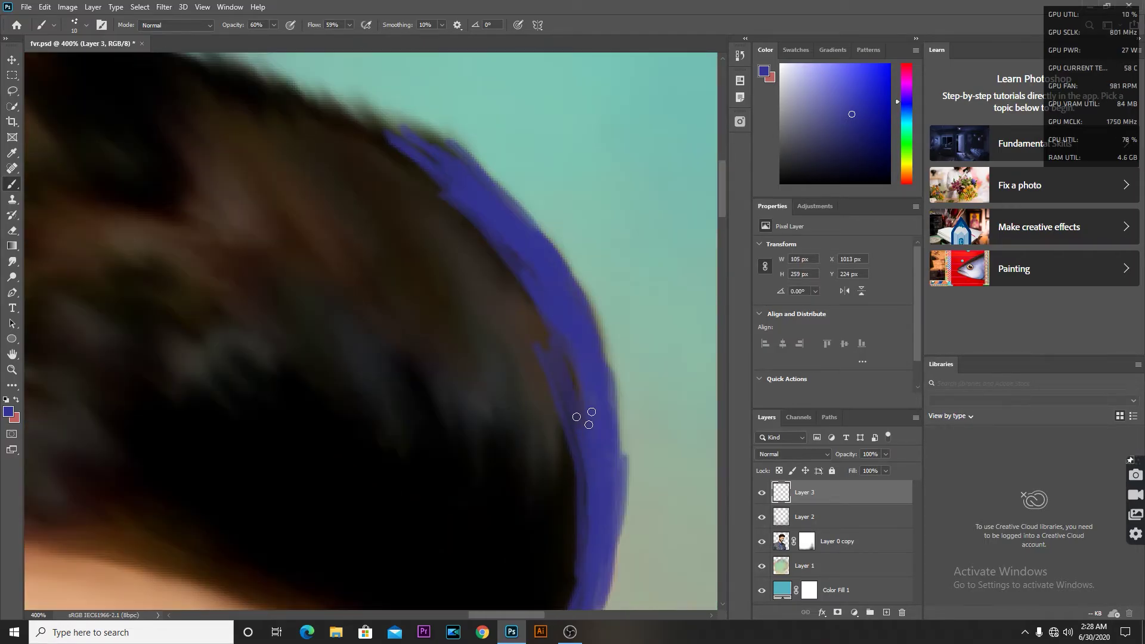
{"action": "scroll", "coordinate": [499, 409], "scroll_direction": "up", "scroll_amount": 2}
{"action": "left_click_drag", "start_coordinate": [498, 409], "coordinate": [352, 266]}
- Add magenta strokes inside the blue highlights and set Layer 3 to Color blend mode
{"action": "left_click", "coordinate": [907, 76]}
{"action": "scroll", "coordinate": [485, 337], "scroll_direction": "down", "scroll_amount": 5}
{"action": "scroll", "coordinate": [484, 337], "scroll_direction": "up", "scroll_amount": 4}
{"action": "mouse_move", "coordinate": [484, 337]}
{"action": "left_mouse_down"}
{"action": "mouse_move", "coordinate": [486, 320]}
{"action": "mouse_move", "coordinate": [393, 191]}
{"action": "left_mouse_up"}
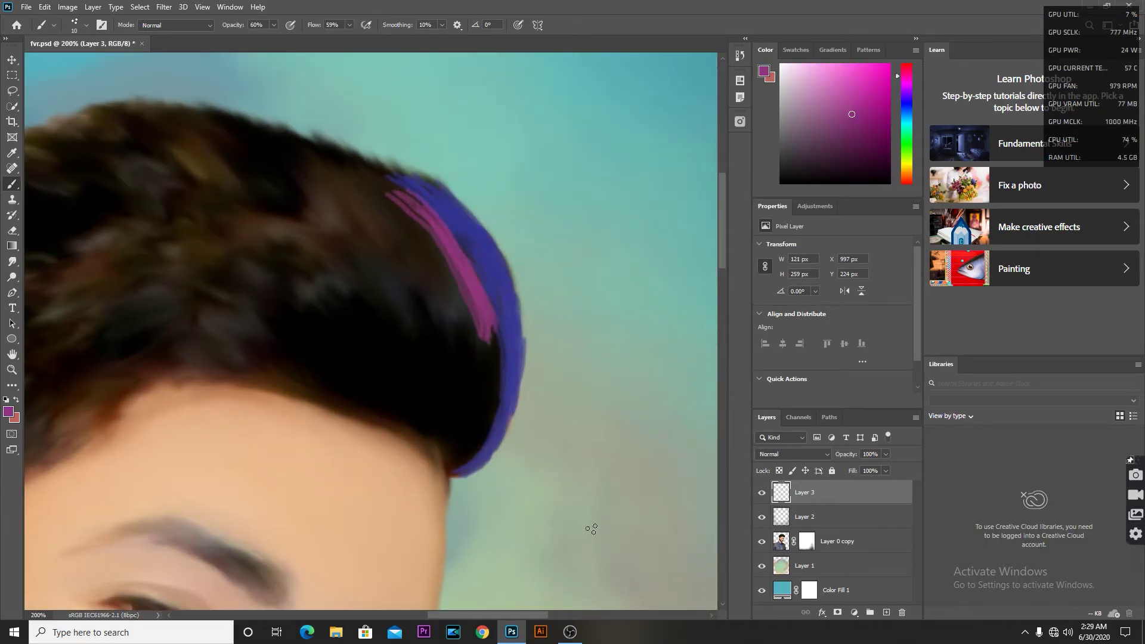
{"action": "left_click", "coordinate": [793, 454]}
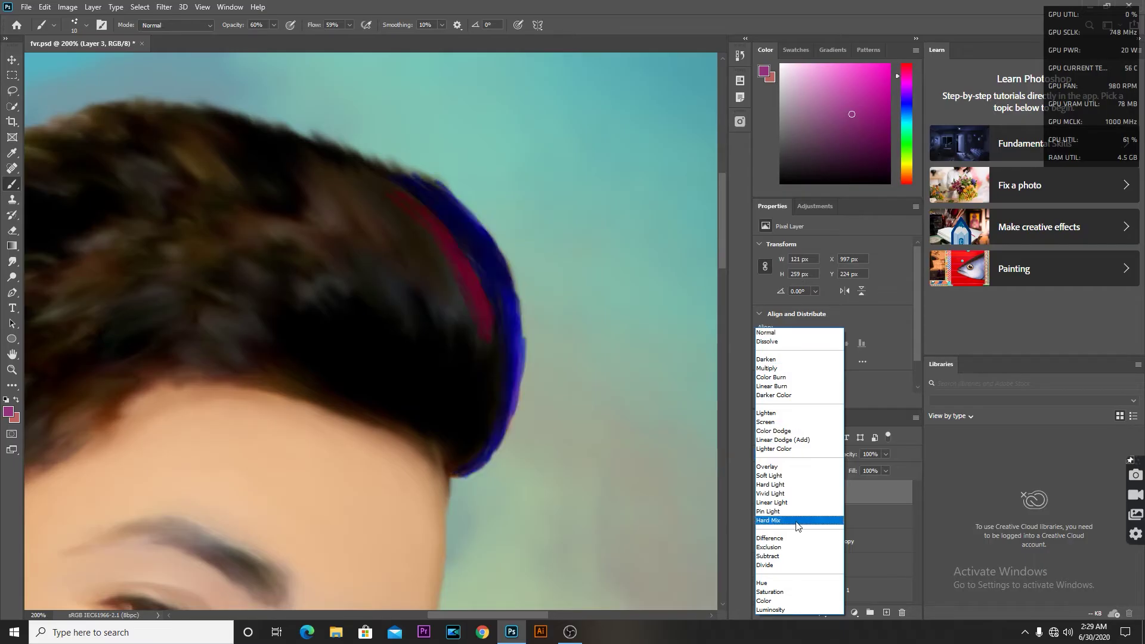
{"action": "left_click", "coordinate": [781, 603]}
- Switch to the Smudge tool with a larger Sampled Brush 1 preset
{"action": "scroll", "coordinate": [246, 371], "scroll_direction": "up", "scroll_amount": 1}
{"action": "left_click_drag", "start_coordinate": [11, 261], "coordinate": [78, 285]}
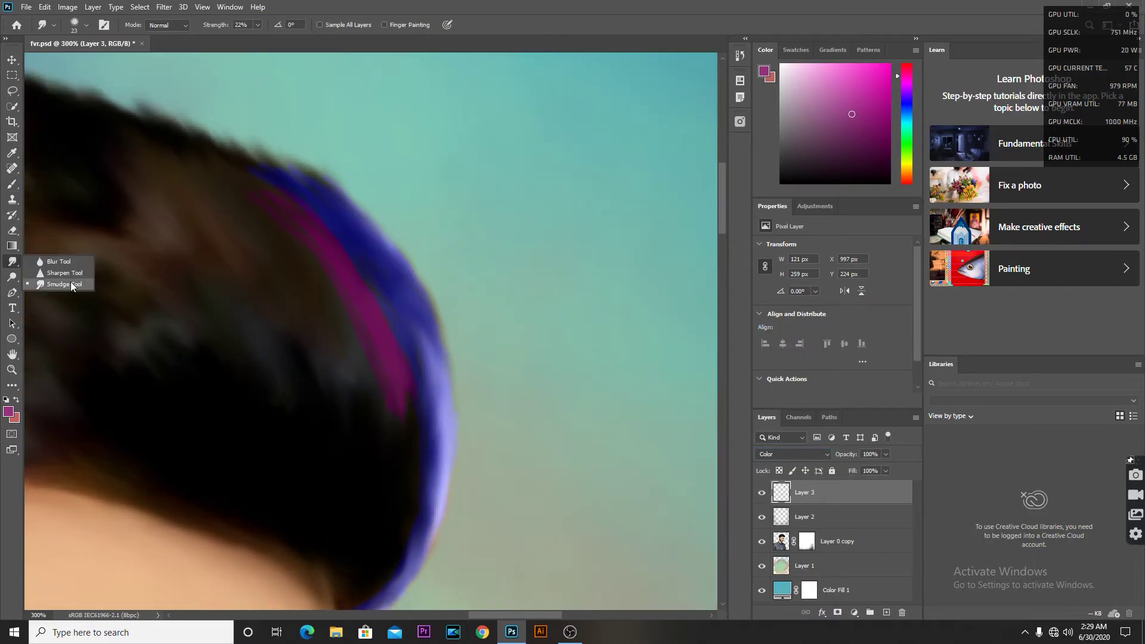
{"action": "right_click", "coordinate": [315, 258]}
{"action": "scroll", "coordinate": [384, 415], "scroll_direction": "down", "scroll_amount": 4}
{"action": "left_click", "coordinate": [383, 415]}
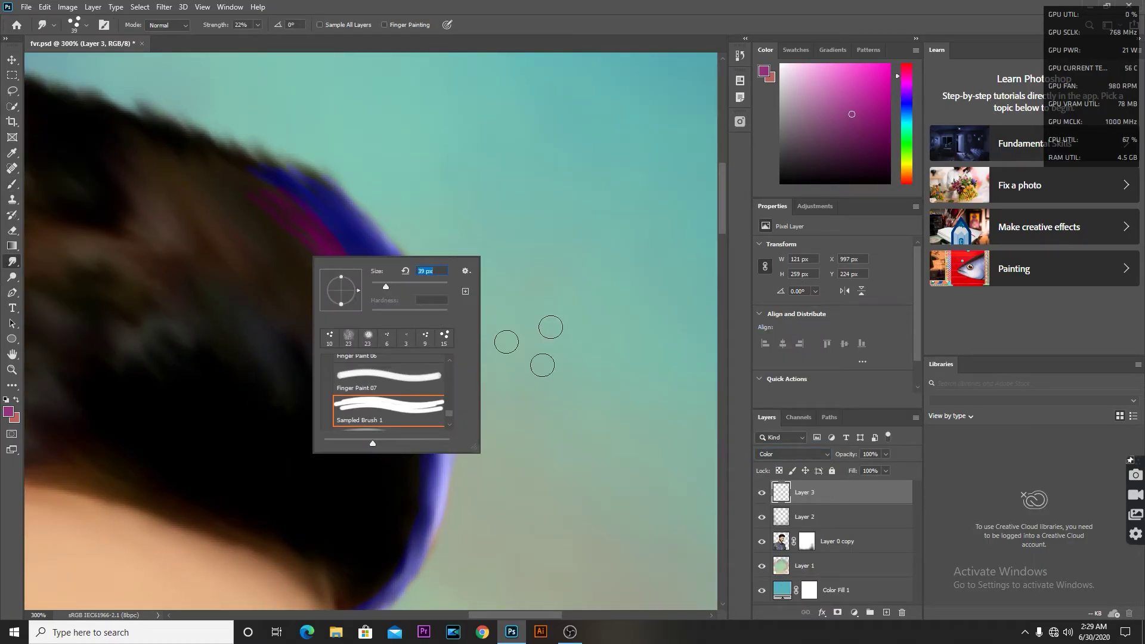
{"action": "key", "text": "Return"}
{"action": "mouse_move", "coordinate": [355, 263]}
{"action": "left_mouse_down"}
{"action": "mouse_move", "coordinate": [393, 296]}
{"action": "mouse_move", "coordinate": [319, 210]}
{"action": "left_mouse_up"}
- Smudge the blue strands into the hair edge at 54% strength, then zoom out
{"action": "key", "text": "5"}
{"action": "key", "text": "4"}
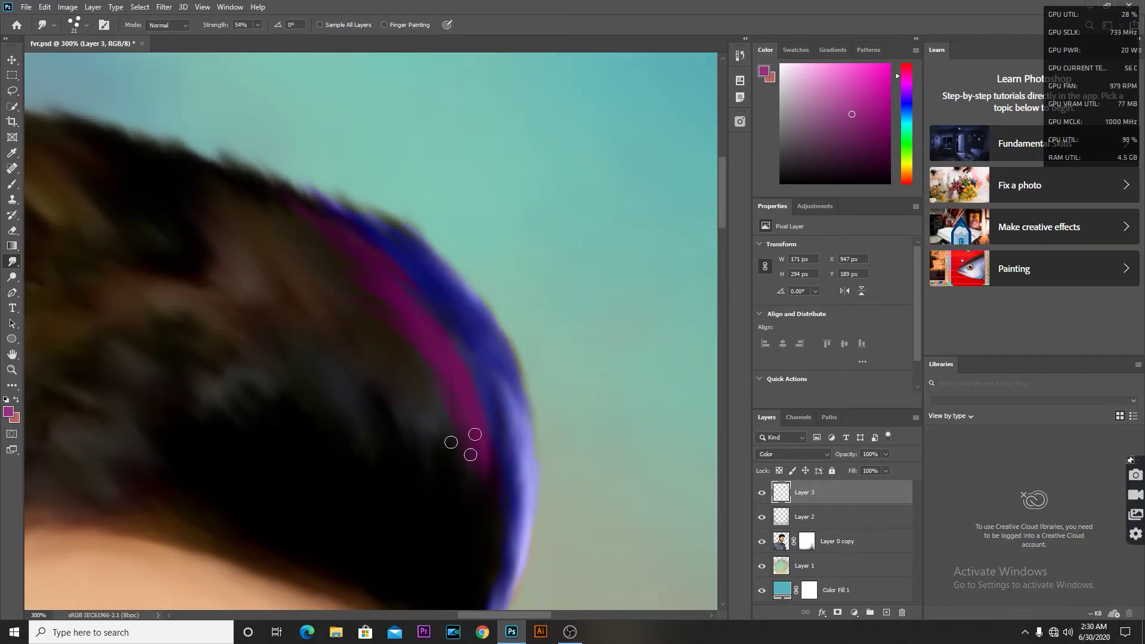
{"action": "left_click_drag", "start_coordinate": [398, 351], "coordinate": [295, 172]}
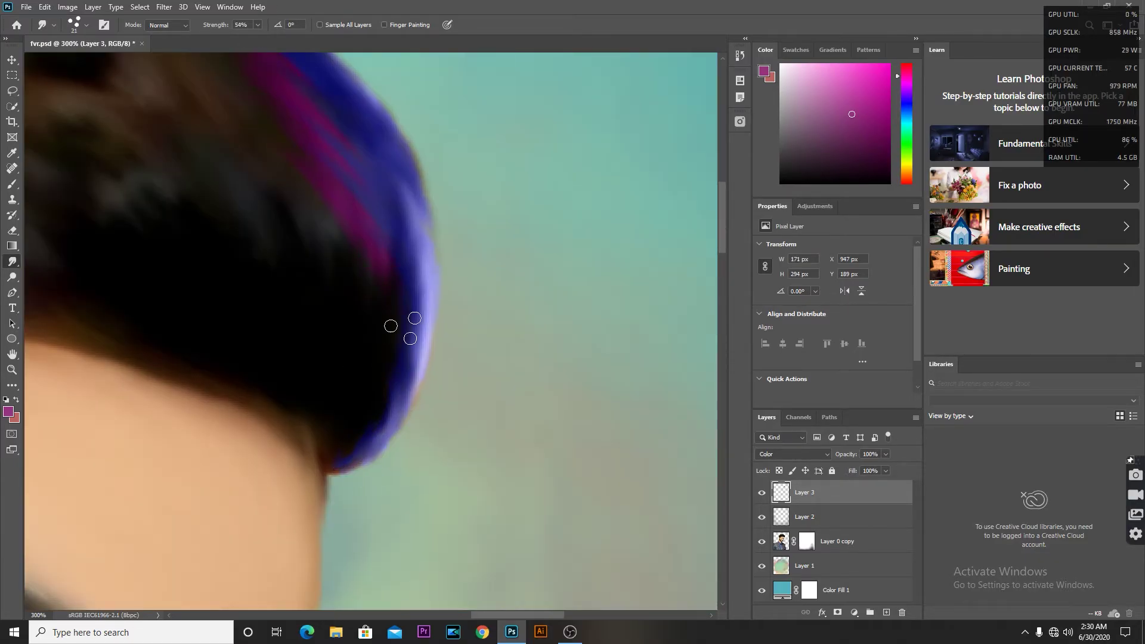
{"action": "left_click_drag", "start_coordinate": [322, 136], "coordinate": [397, 325]}
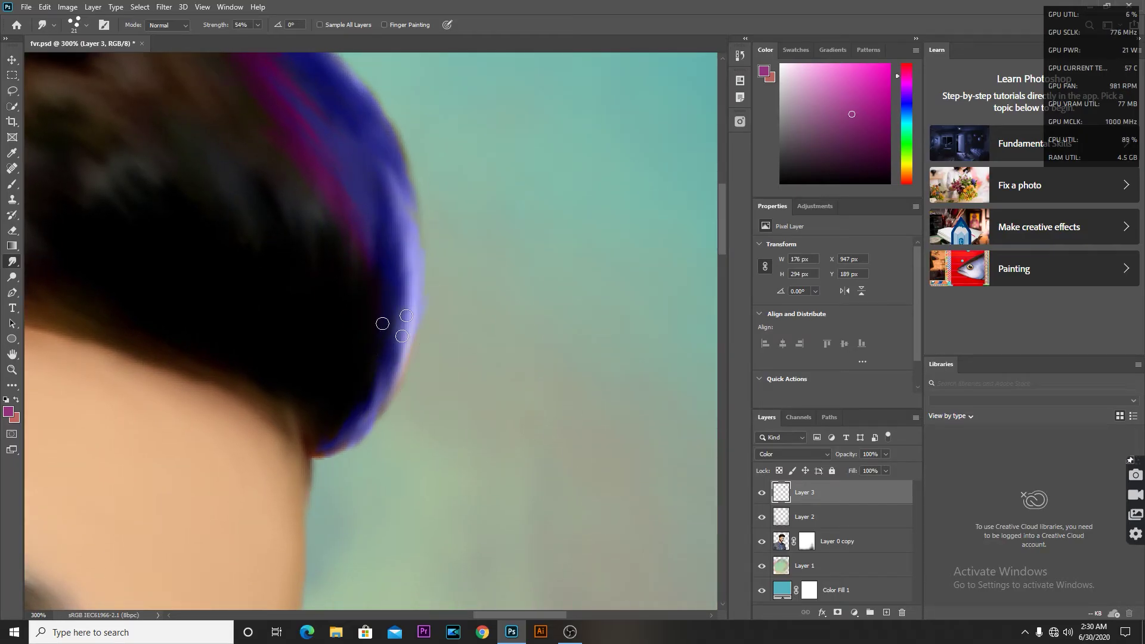
{"action": "left_click_drag", "start_coordinate": [374, 417], "coordinate": [444, 498]}
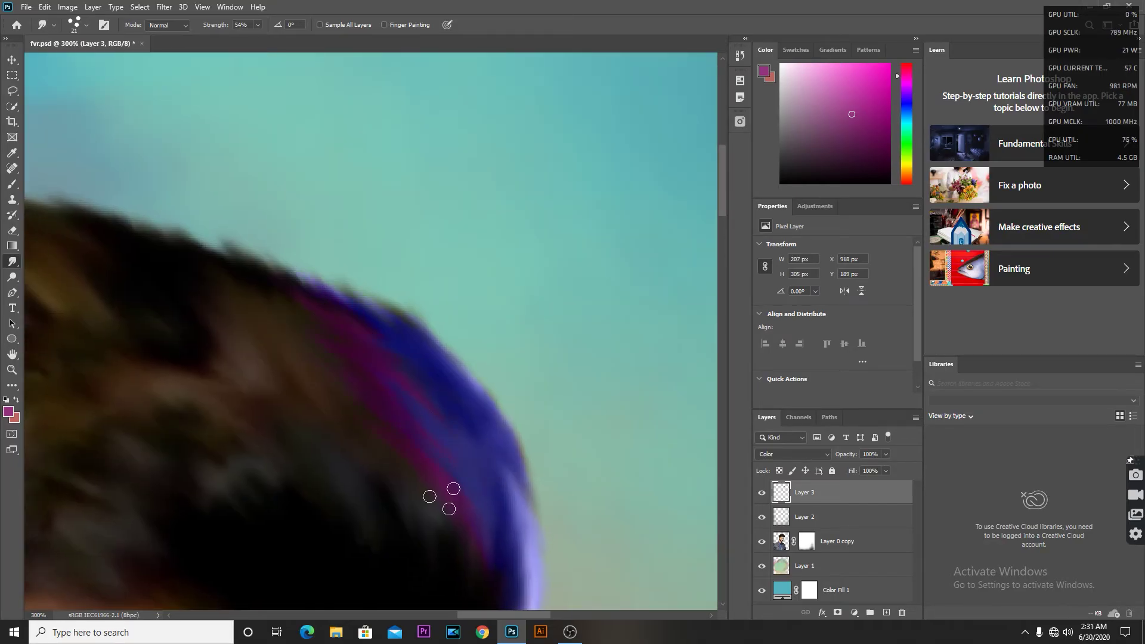
{"action": "scroll", "coordinate": [469, 411], "scroll_direction": "down", "scroll_amount": 3}
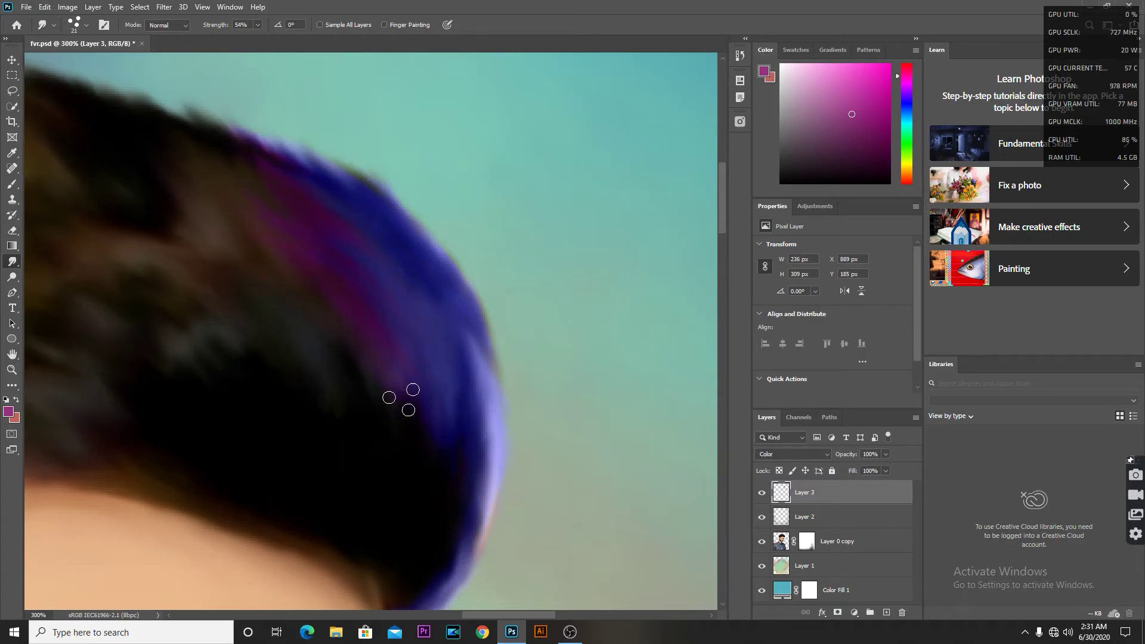
{"action": "key", "text": "ctrl+minus"}
{"action": "key", "text": "ctrl+minus"}
{"action": "key", "text": "ctrl+minus"}
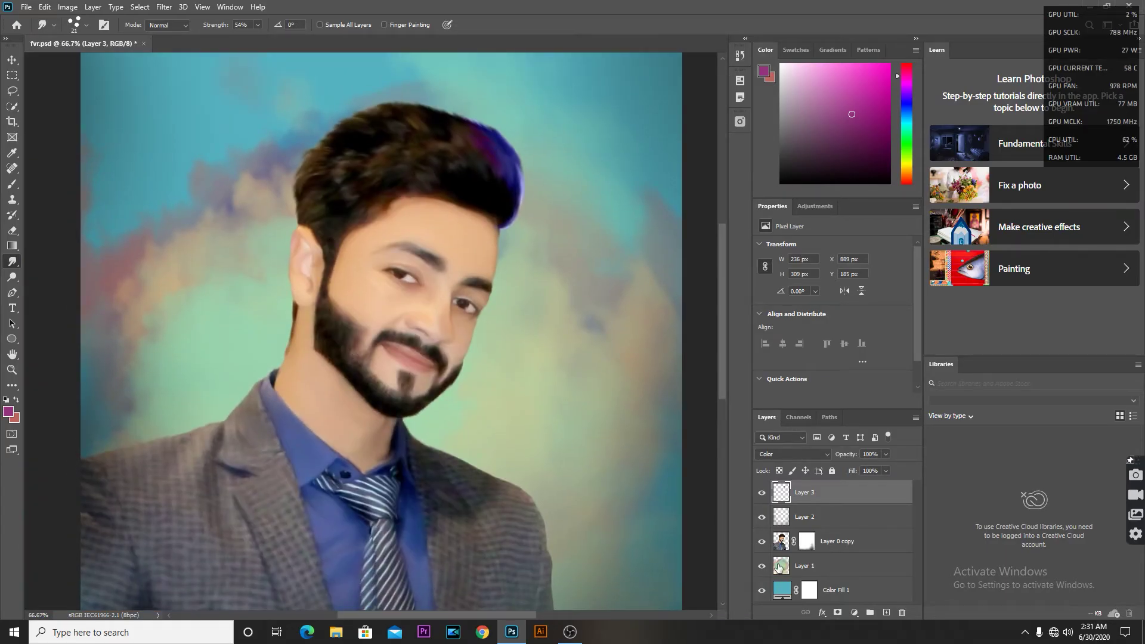
- Select the background cloud layer and choose the cloud-shaped brush
{"action": "left_click", "coordinate": [805, 565]}
{"action": "scroll", "coordinate": [381, 334], "scroll_direction": "down", "scroll_amount": 1}
{"action": "left_click", "coordinate": [11, 187]}
{"action": "right_click", "coordinate": [549, 255]}
{"action": "left_click", "coordinate": [624, 407]}
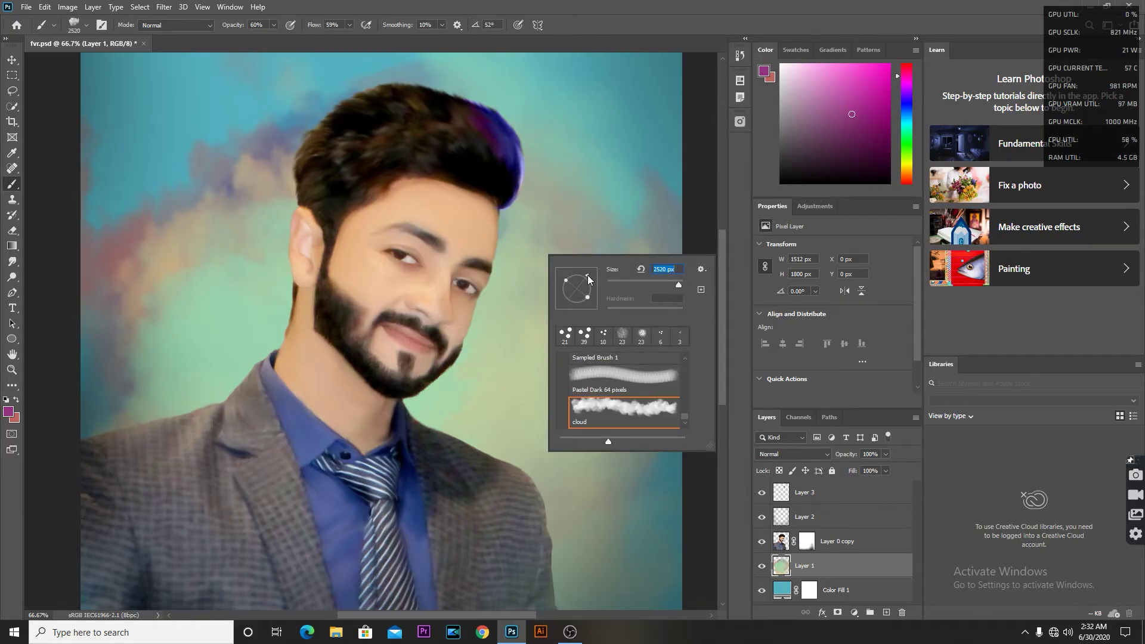
{"action": "key", "text": "Return"}
- Paint and blend a pink cloud, then paint blue-violet clouds across the background
{"action": "left_click", "coordinate": [537, 269]}
{"action": "left_click", "coordinate": [12, 261]}
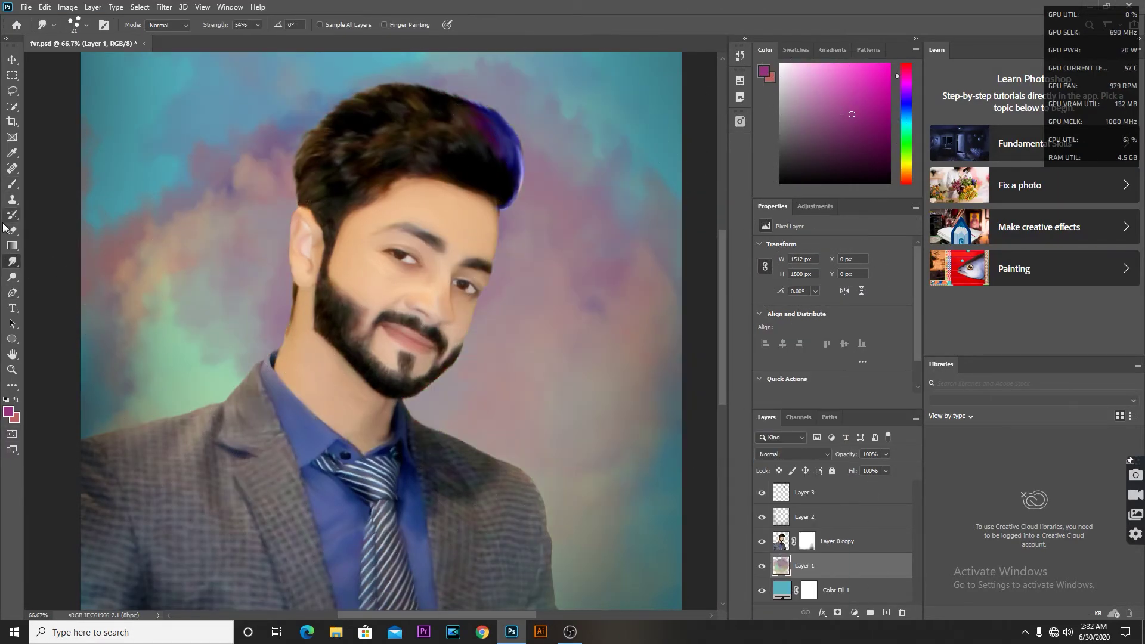
{"action": "left_click", "coordinate": [11, 153]}
{"action": "left_click", "coordinate": [411, 525]}
{"action": "key", "text": "b"}
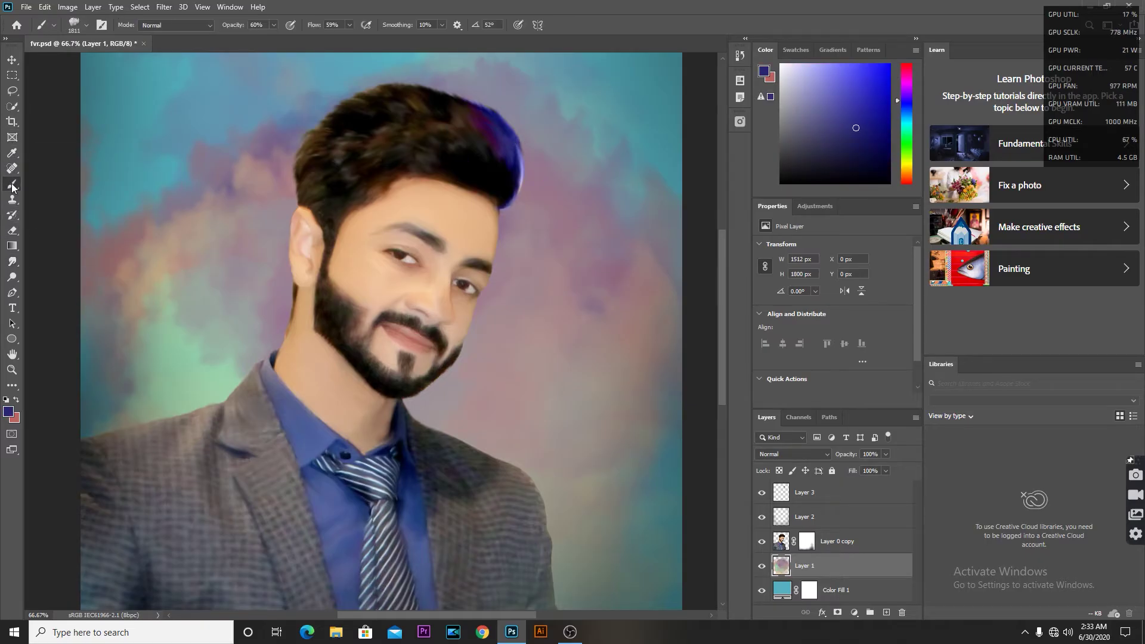
{"action": "left_click_drag", "start_coordinate": [537, 298], "coordinate": [209, 238]}
{"action": "left_click_drag", "start_coordinate": [179, 358], "coordinate": [367, 385]}
- Switch the paint colour to a light purple
{"action": "scroll", "coordinate": [367, 385], "scroll_direction": "up", "scroll_amount": 2}
{"action": "left_click", "coordinate": [8, 412]}
{"action": "left_click", "coordinate": [924, 159]}
{"action": "scroll", "coordinate": [381, 328], "scroll_direction": "down", "scroll_amount": 2}
{"action": "left_click", "coordinate": [8, 411]}
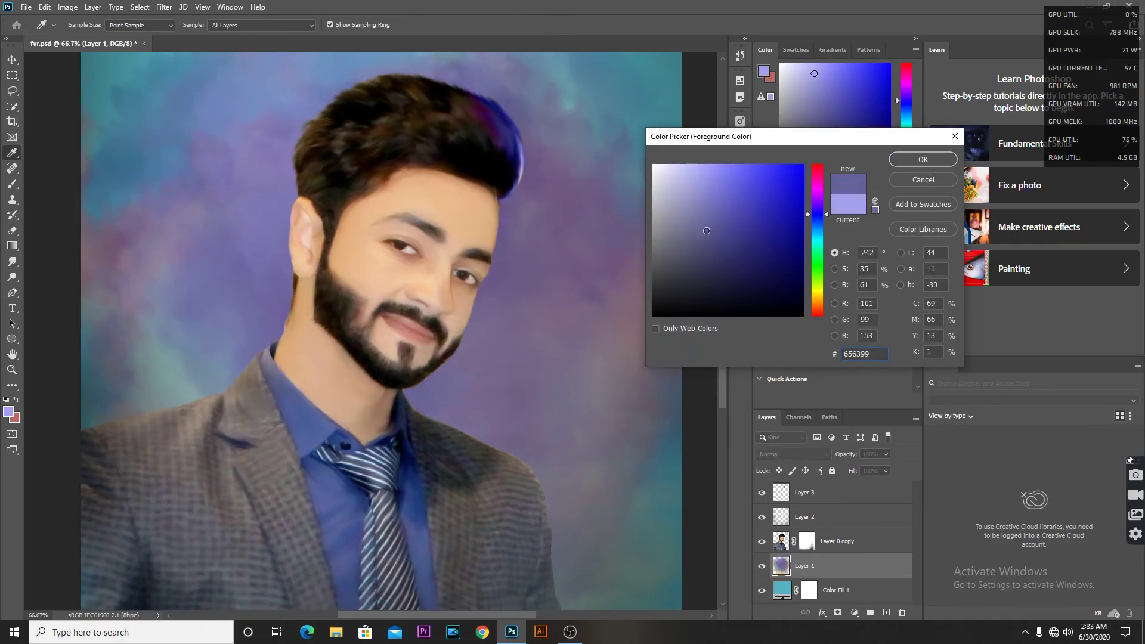
{"action": "left_click", "coordinate": [924, 159]}
{"action": "scroll", "coordinate": [381, 328], "scroll_direction": "up", "scroll_amount": 1}
- Shift the colour from hot pink to deep red and paint magenta over the background
{"action": "left_click", "coordinate": [8, 412]}
{"action": "left_click", "coordinate": [818, 180]}
{"action": "left_click", "coordinate": [781, 169]}
{"action": "left_click", "coordinate": [817, 169]}
{"action": "left_click", "coordinate": [797, 191]}
{"action": "left_click", "coordinate": [923, 159]}
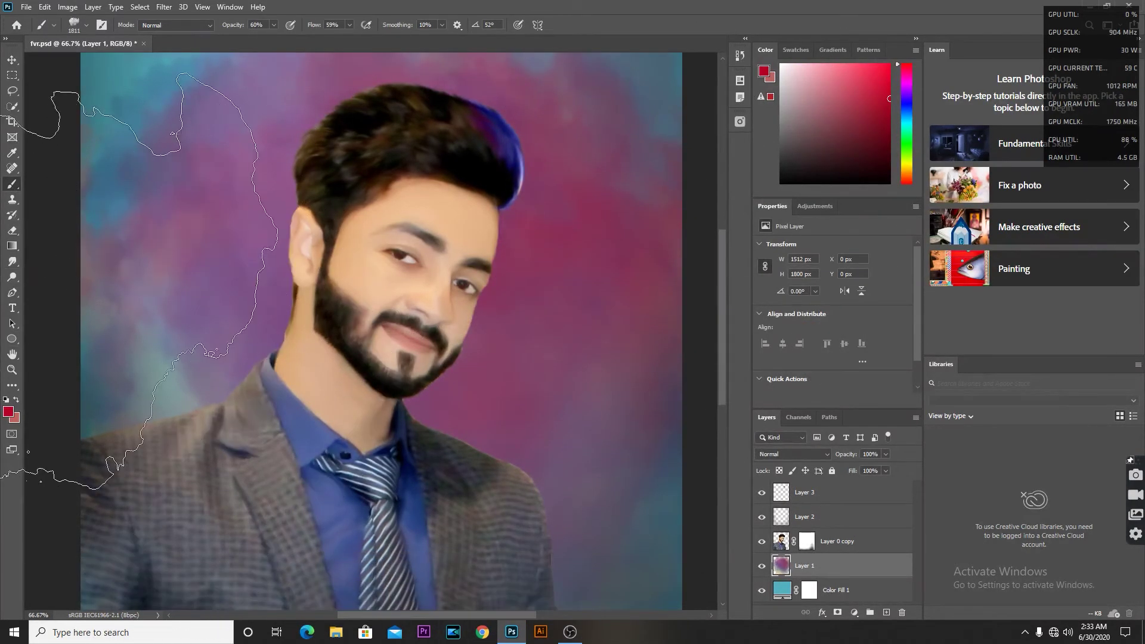
- Sample a dark navy colour and reframe the view on the whole portrait
{"action": "left_click", "coordinate": [334, 430], "text": "alt"}
{"action": "left_click", "coordinate": [8, 412]}
{"action": "left_click", "coordinate": [924, 159]}
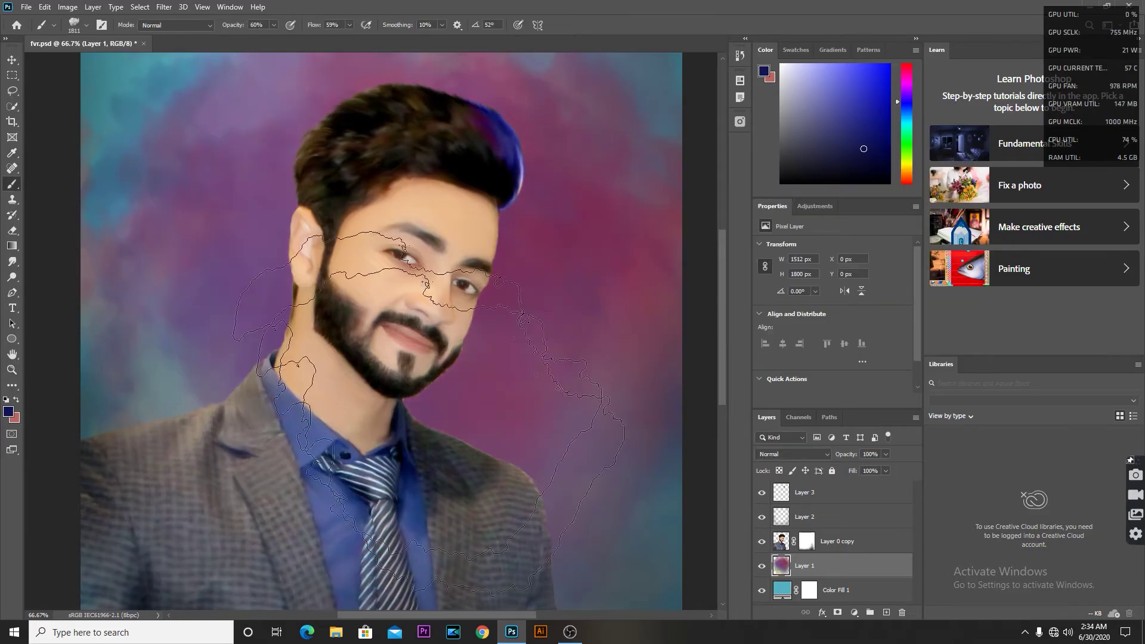
{"action": "key", "text": "ctrl+minus"}
{"action": "key", "text": "ctrl+minus"}
{"action": "key", "text": "ctrl+plus"}
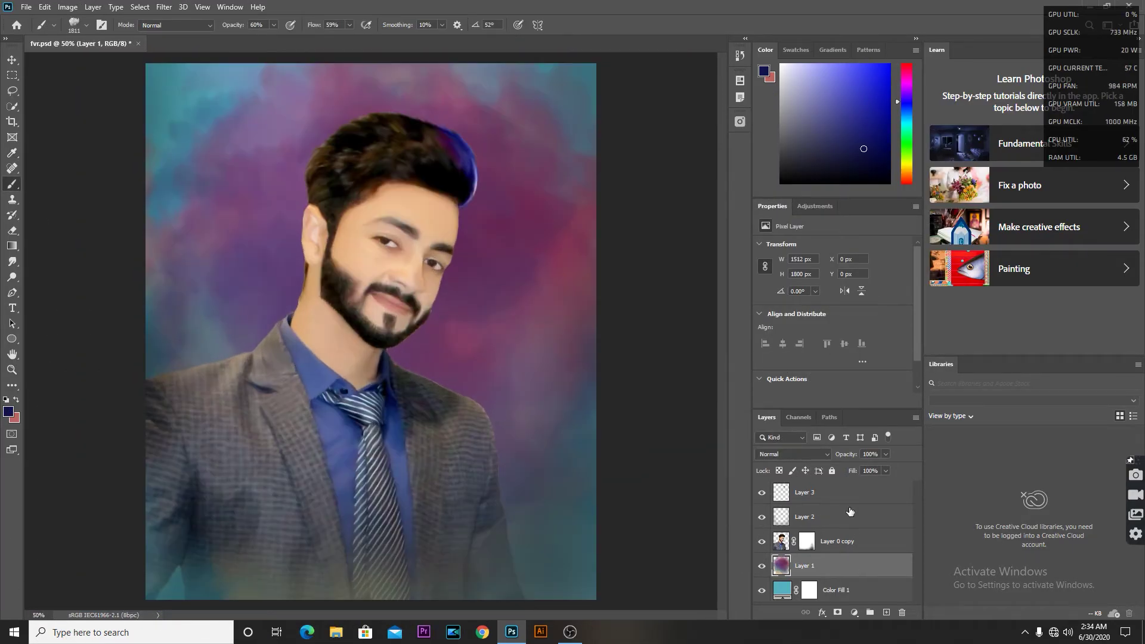
{"action": "left_click", "coordinate": [835, 517]}
- Target the Layer 0 copy mask, set the brush to 448, and switch to smudging
{"action": "left_click", "coordinate": [808, 541]}
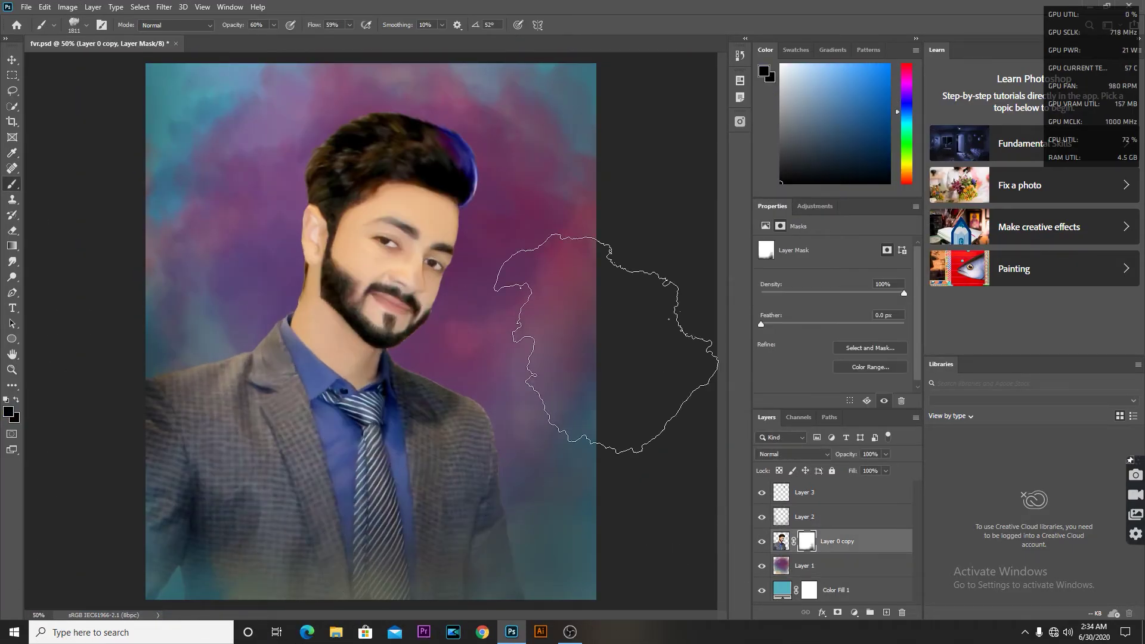
{"action": "right_click", "coordinate": [513, 590]}
{"action": "left_click_drag", "start_coordinate": [623, 457], "coordinate": [609, 456]}
{"action": "key", "text": "Return"}
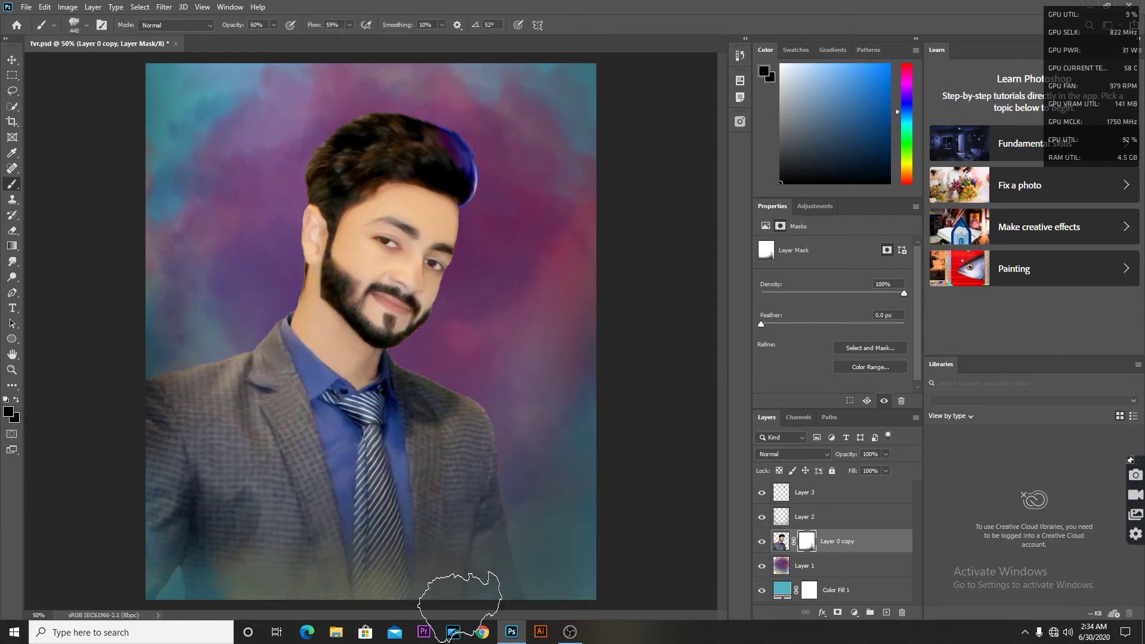
{"action": "key", "text": "r"}
{"action": "key", "text": "ctrl+plus"}
{"action": "key", "text": "ctrl+plus"}
{"action": "key", "text": "ctrl+plus"}
- Move from the mask to the portrait's pixels and review the jacket and tie
{"action": "right_click", "coordinate": [448, 346]}
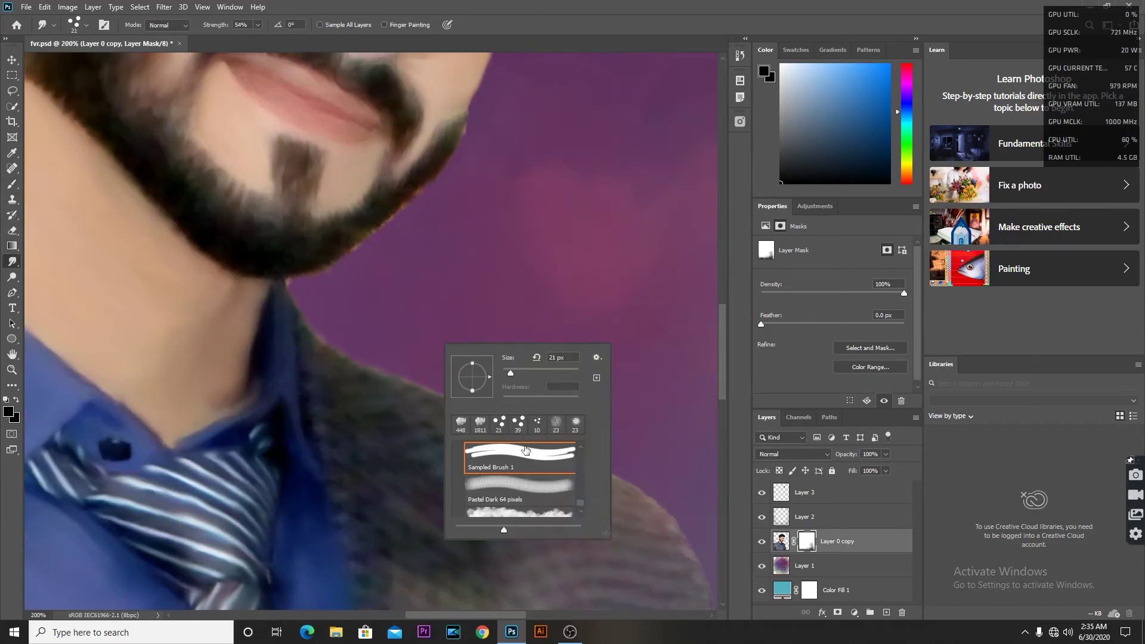
{"action": "key", "text": "Escape"}
{"action": "left_click", "coordinate": [781, 541]}
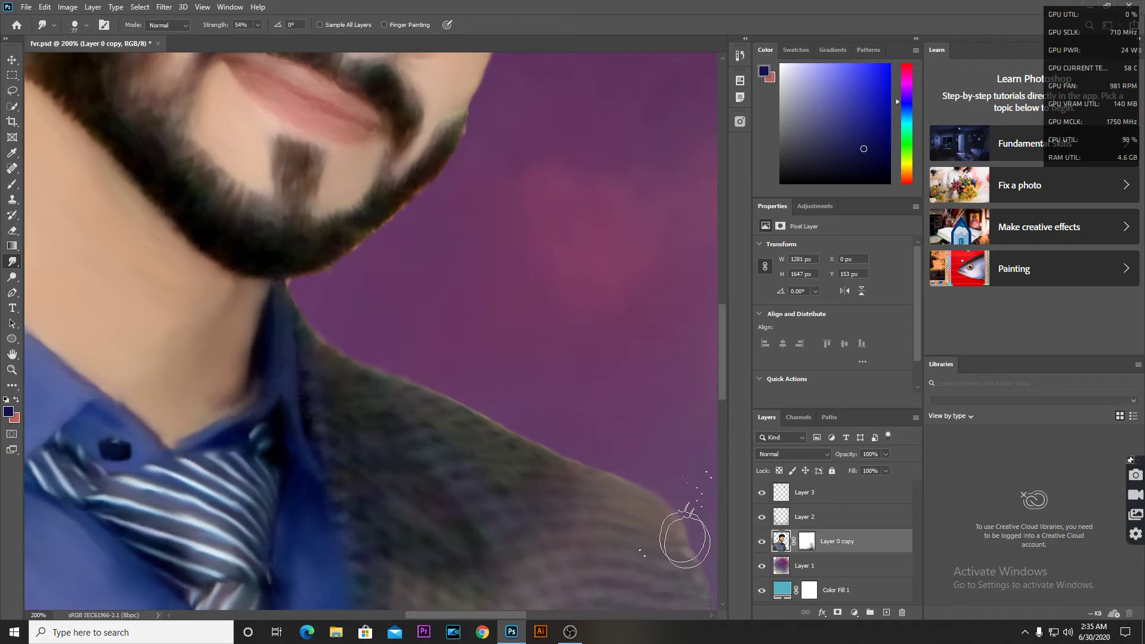
{"action": "left_click_drag", "start_coordinate": [409, 389], "coordinate": [427, 235]}
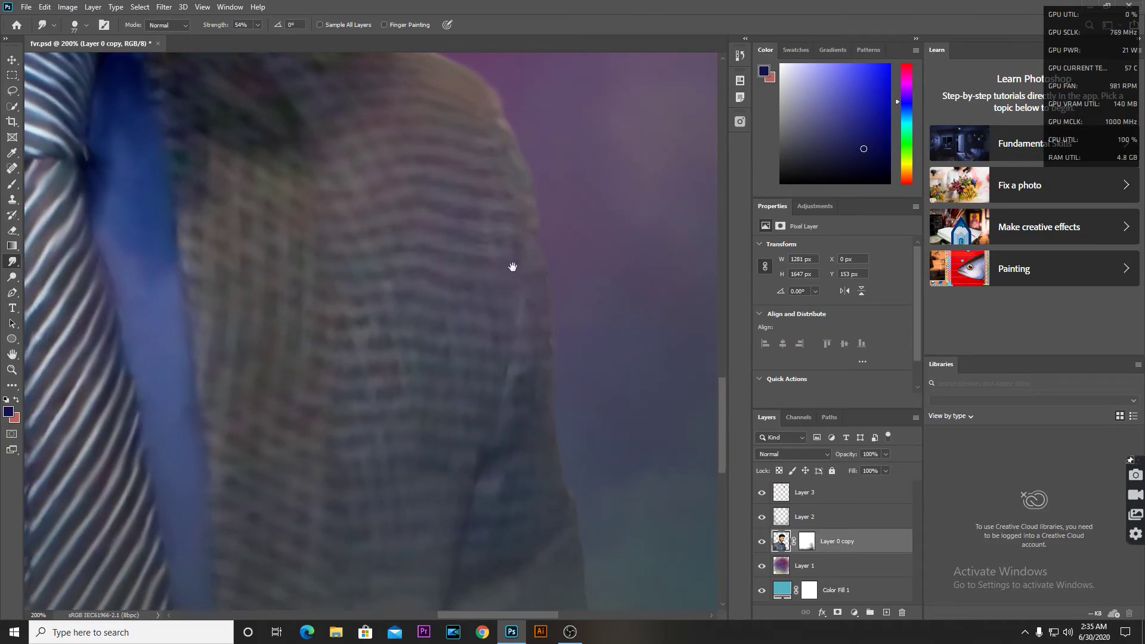
{"action": "key", "text": "ctrl+minus"}
{"action": "key", "text": "ctrl+minus"}
{"action": "key", "text": "ctrl+minus"}
- Change Color Fill 1 from cyan to muted rose-brown #7a5d5d
{"action": "double_click", "coordinate": [783, 590]}
{"action": "mouse_move", "coordinate": [810, 231]}
{"action": "left_mouse_down"}
{"action": "mouse_move", "coordinate": [819, 199]}
{"action": "mouse_move", "coordinate": [818, 308]}
{"action": "left_mouse_up"}
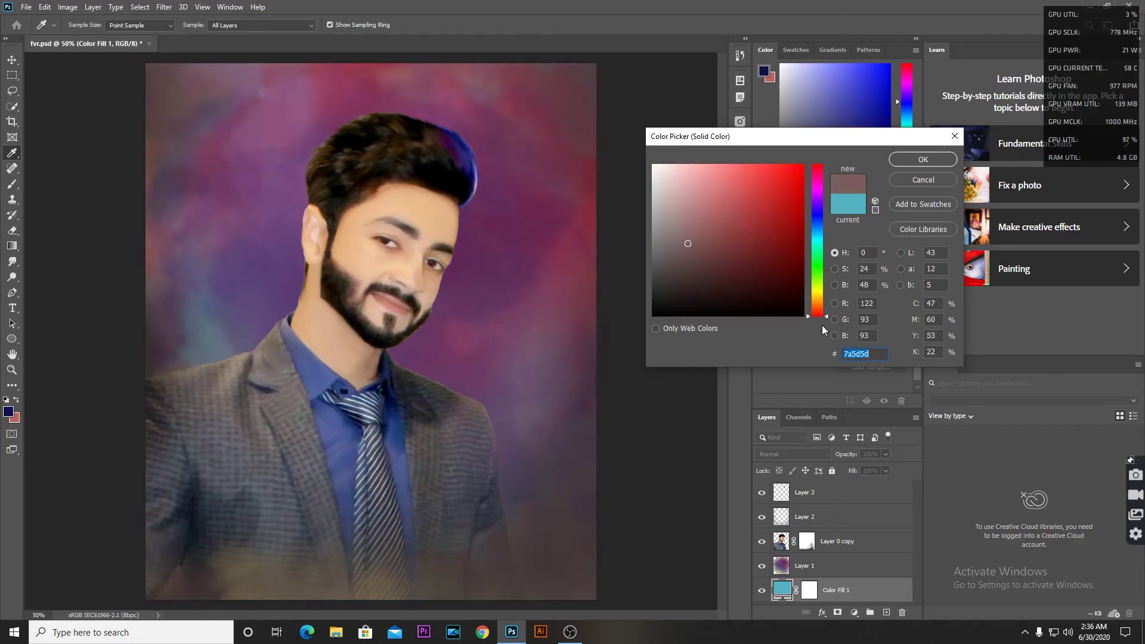
{"action": "left_click", "coordinate": [912, 165]}
{"action": "left_click", "coordinate": [886, 613]}
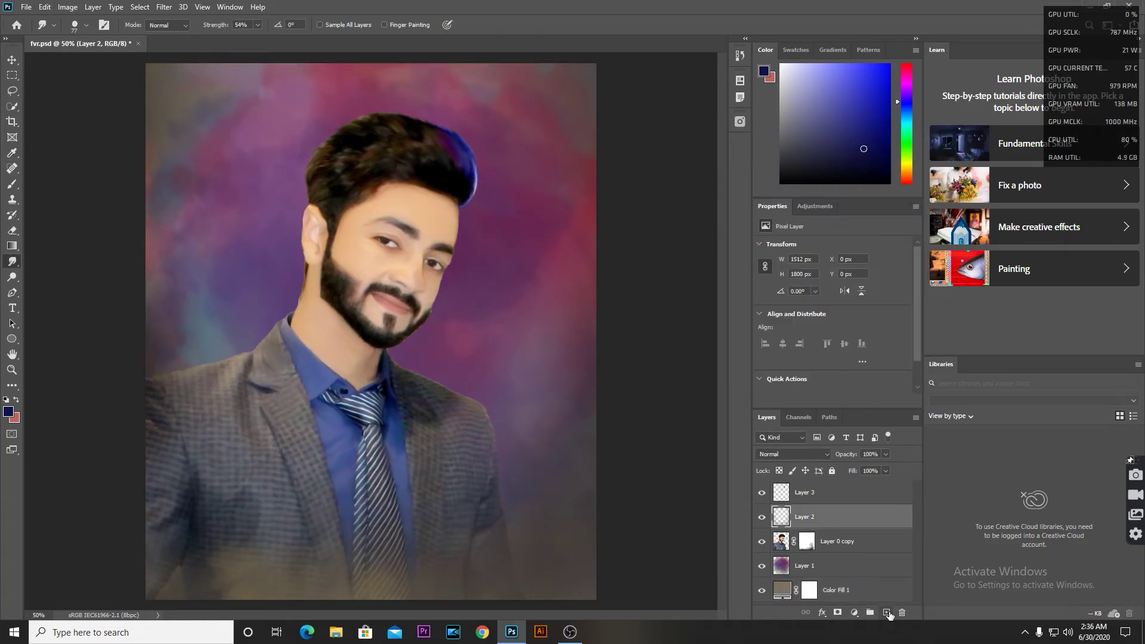
- Paint black along the bottom with a Soft Round brush at 100% opacity and flow
{"action": "left_click", "coordinate": [11, 184]}
{"action": "left_click", "coordinate": [9, 412]}
{"action": "left_click", "coordinate": [912, 159]}
{"action": "right_click", "coordinate": [287, 292]}
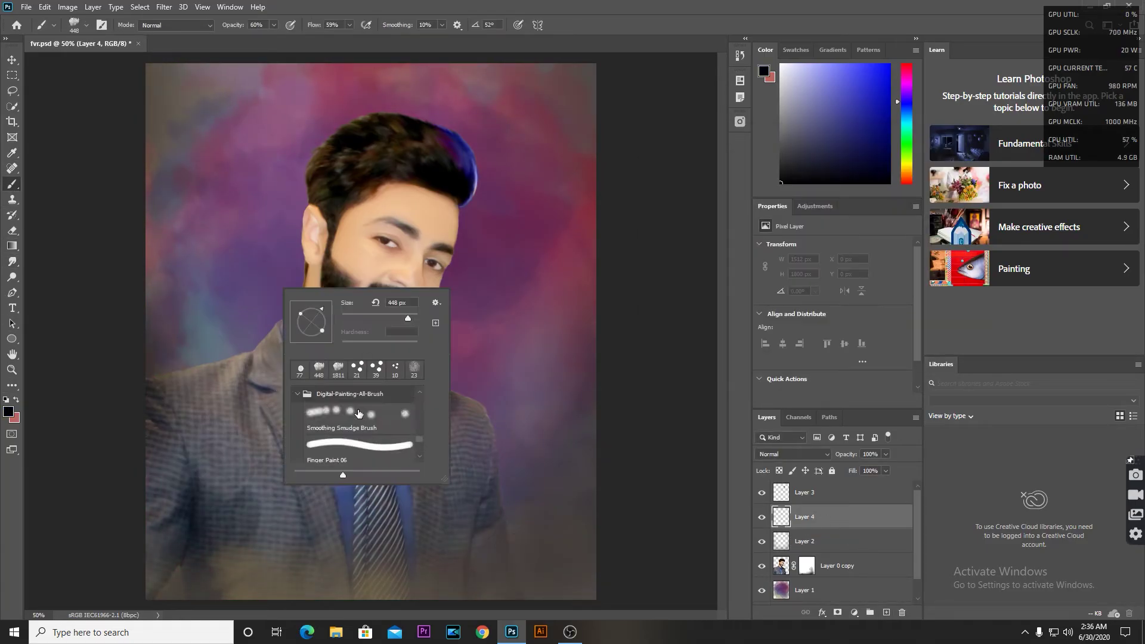
{"action": "left_click", "coordinate": [358, 418]}
{"action": "mouse_move", "coordinate": [482, 559]}
{"action": "left_mouse_down"}
{"action": "mouse_move", "coordinate": [473, 576]}
{"action": "mouse_move", "coordinate": [123, 534]}
{"action": "mouse_move", "coordinate": [154, 255]}
{"action": "left_mouse_up"}
{"action": "key", "text": "0"}
{"action": "key", "text": "shift+0"}
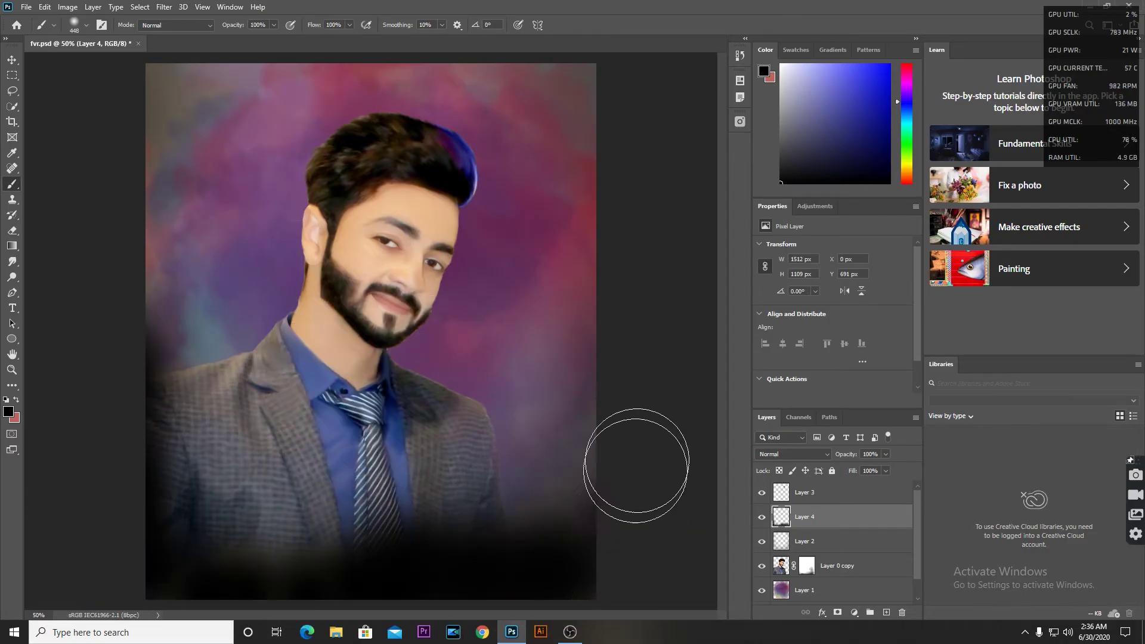
- Soften the black shading with a 631.5-pixel Gaussian Blur
{"action": "left_click", "coordinate": [163, 7]}
{"action": "left_click", "coordinate": [334, 186]}
{"action": "mouse_move", "coordinate": [686, 312]}
{"action": "left_mouse_down"}
{"action": "mouse_move", "coordinate": [711, 313]}
{"action": "mouse_move", "coordinate": [697, 309]}
{"action": "left_mouse_up"}
{"action": "key", "text": "Return"}
{"action": "scroll", "coordinate": [394, 299], "scroll_direction": "up", "scroll_amount": 5}
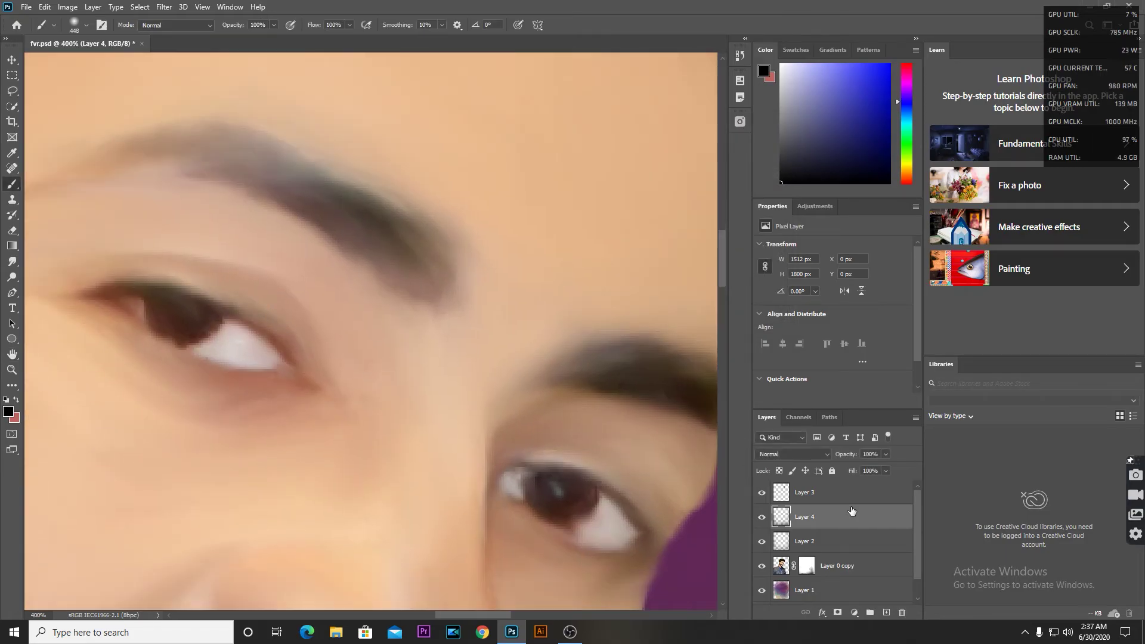
- Add Layer 5, zoom to the eyes, shrink the brush to 9 px and pick grey
{"action": "left_click", "coordinate": [836, 493]}
{"action": "left_click", "coordinate": [887, 613]}
{"action": "right_click", "coordinate": [680, 334]}
{"action": "left_click_drag", "start_coordinate": [554, 269], "coordinate": [489, 269]}
{"action": "left_click", "coordinate": [764, 71]}
{"action": "left_click", "coordinate": [654, 247]}
{"action": "left_click", "coordinate": [938, 158]}
- Paint grey-blue along the lower whites of the right and left eyes
{"action": "scroll", "coordinate": [524, 398], "scroll_direction": "up", "scroll_amount": 2}
{"action": "scroll", "coordinate": [525, 398], "scroll_direction": "down", "scroll_amount": 2}
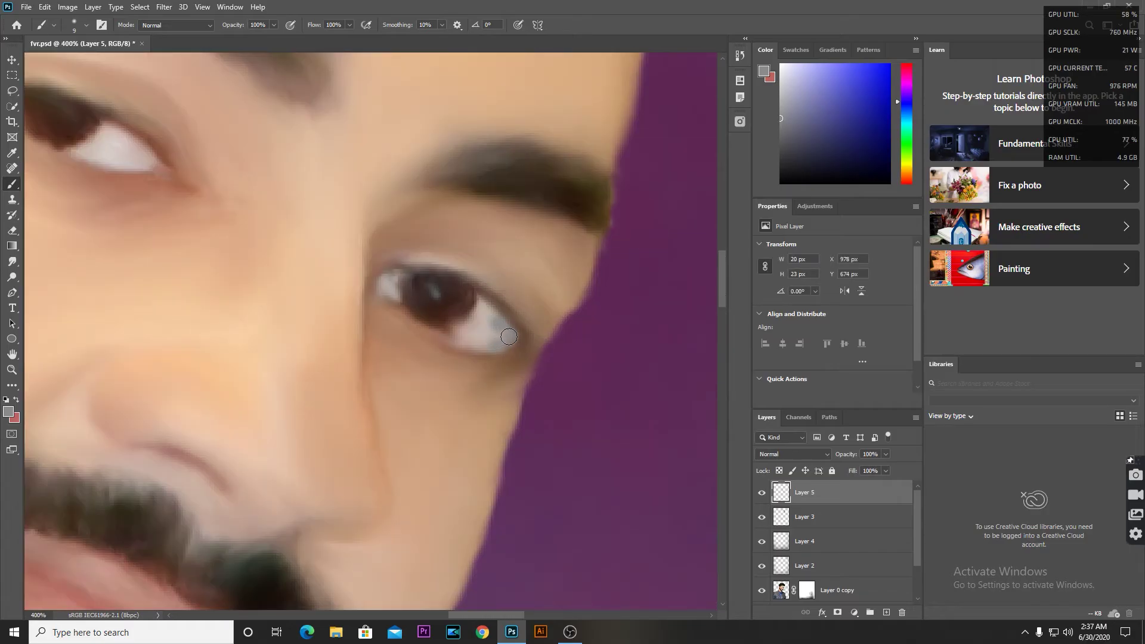
{"action": "left_click", "coordinate": [8, 412]}
{"action": "key", "text": "Return"}
{"action": "mouse_move", "coordinate": [514, 322]}
{"action": "left_mouse_down"}
{"action": "mouse_move", "coordinate": [492, 346]}
{"action": "mouse_move", "coordinate": [513, 337]}
{"action": "mouse_move", "coordinate": [573, 453]}
{"action": "left_mouse_up"}
{"action": "left_click_drag", "start_coordinate": [249, 250], "coordinate": [298, 287]}
{"action": "left_click_drag", "start_coordinate": [222, 274], "coordinate": [281, 292]}
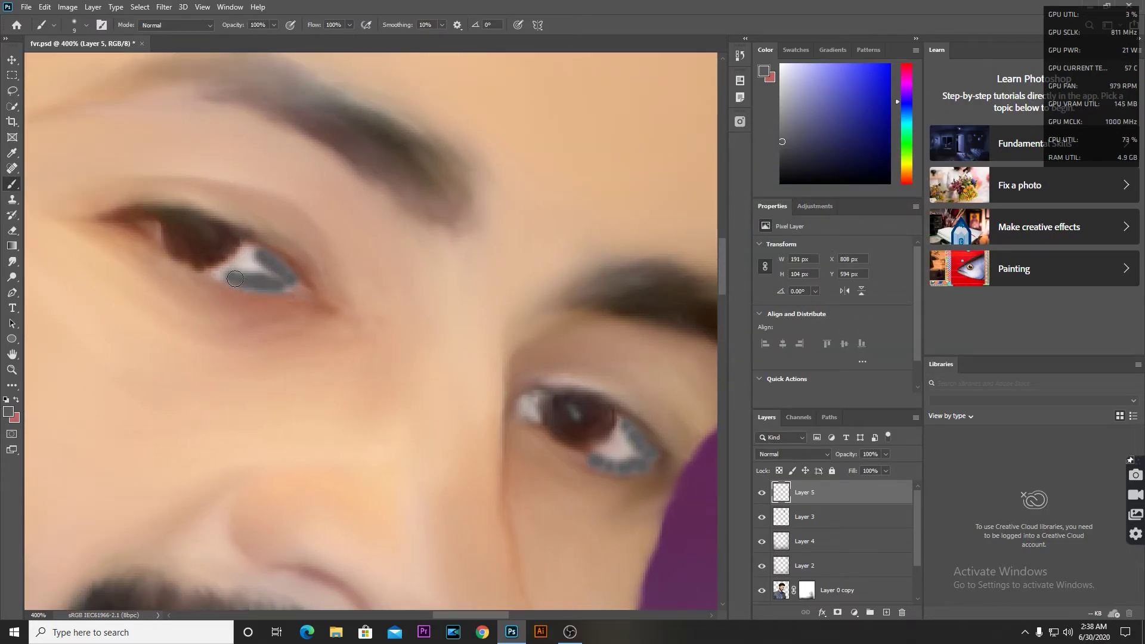
{"action": "left_click_drag", "start_coordinate": [358, 298], "coordinate": [307, 287]}
{"action": "right_click", "coordinate": [10, 185]}
- Pick brown for the irises and shrink the brush to 6 px
{"action": "left_click", "coordinate": [8, 412]}
{"action": "left_click", "coordinate": [513, 394]}
{"action": "key", "text": "Return"}
{"action": "right_click", "coordinate": [604, 377]}
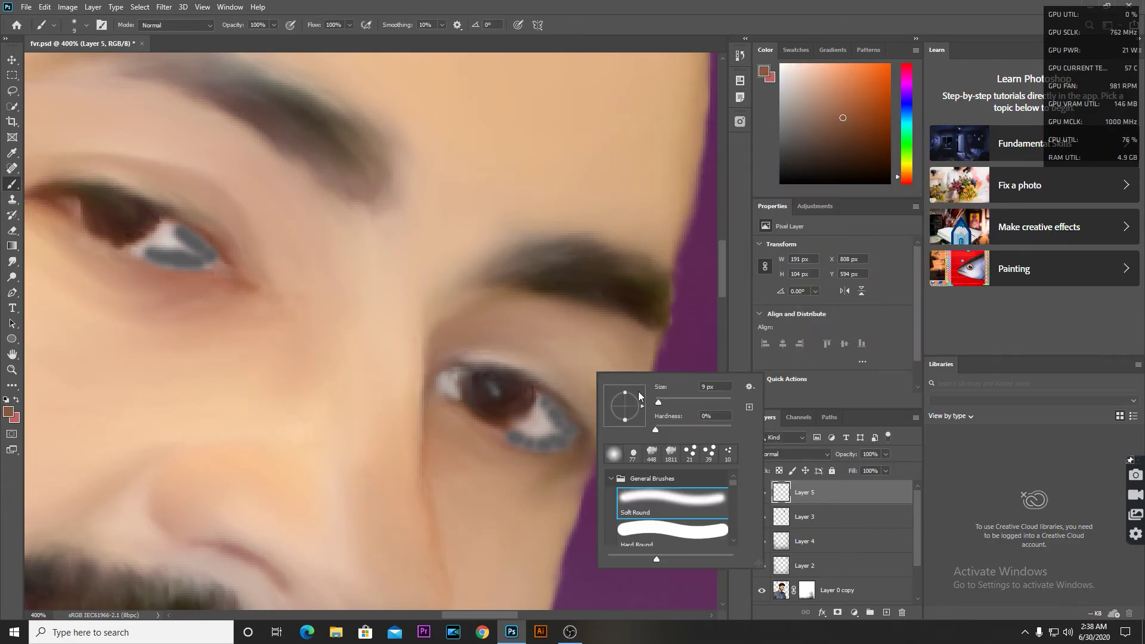
{"action": "left_click_drag", "start_coordinate": [660, 407], "coordinate": [657, 407]}
{"action": "key", "text": "Return"}
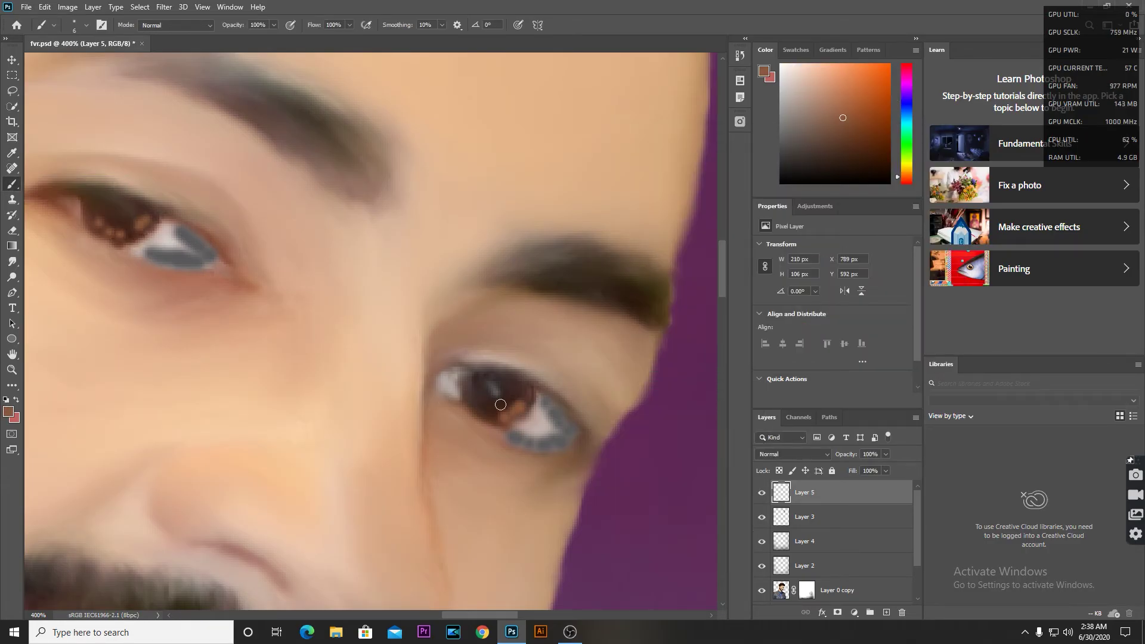
- Dab brown into the irises and add near-white catchlights
{"action": "left_click", "coordinate": [9, 411]}
{"action": "left_click", "coordinate": [660, 188]}
{"action": "left_click", "coordinate": [921, 159]}
{"action": "left_click", "coordinate": [494, 388]}
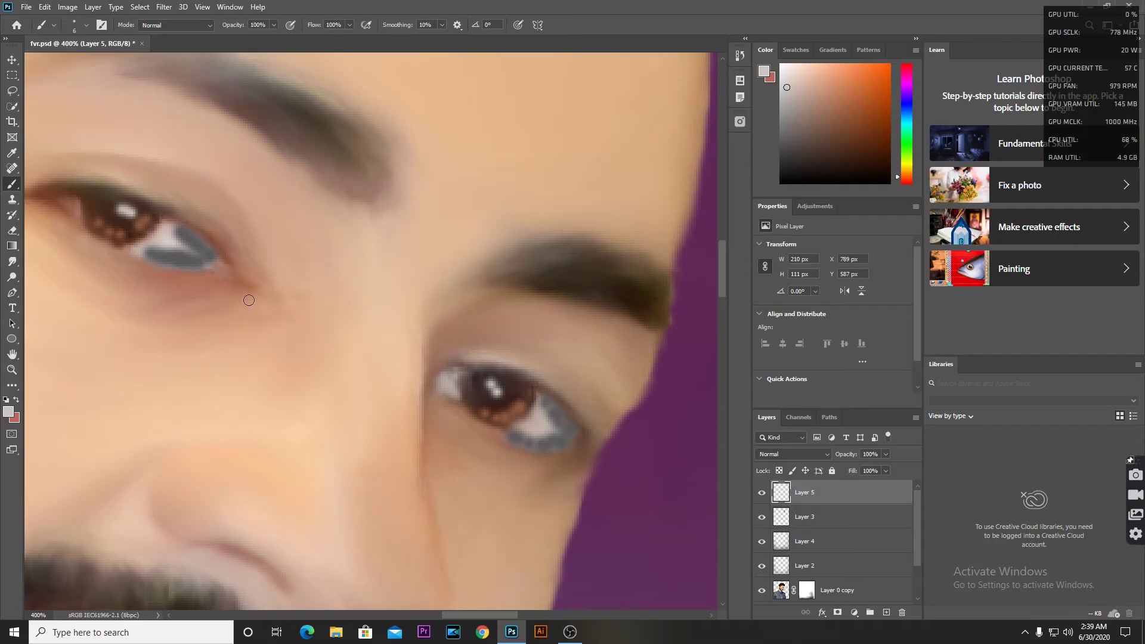
- Keep the eye layer in Normal blend mode and ready the Smudge tool on the eyes
{"action": "left_click", "coordinate": [793, 454]}
{"action": "key", "text": "Escape"}
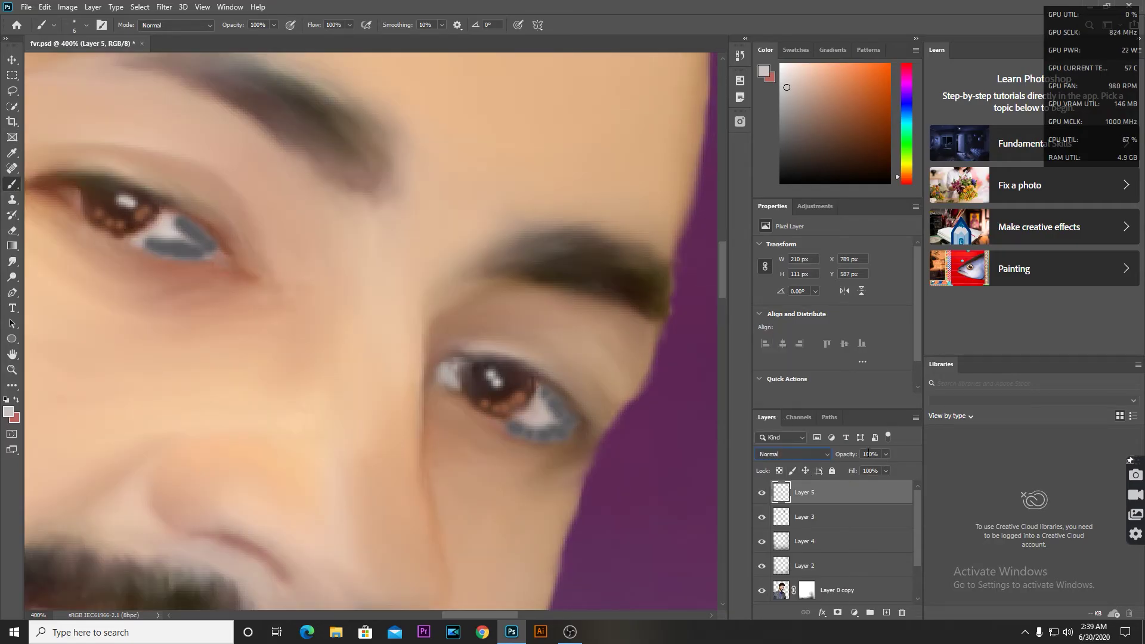
{"action": "key", "text": "ctrl+plus"}
{"action": "left_click", "coordinate": [12, 261]}
{"action": "right_click", "coordinate": [591, 394]}
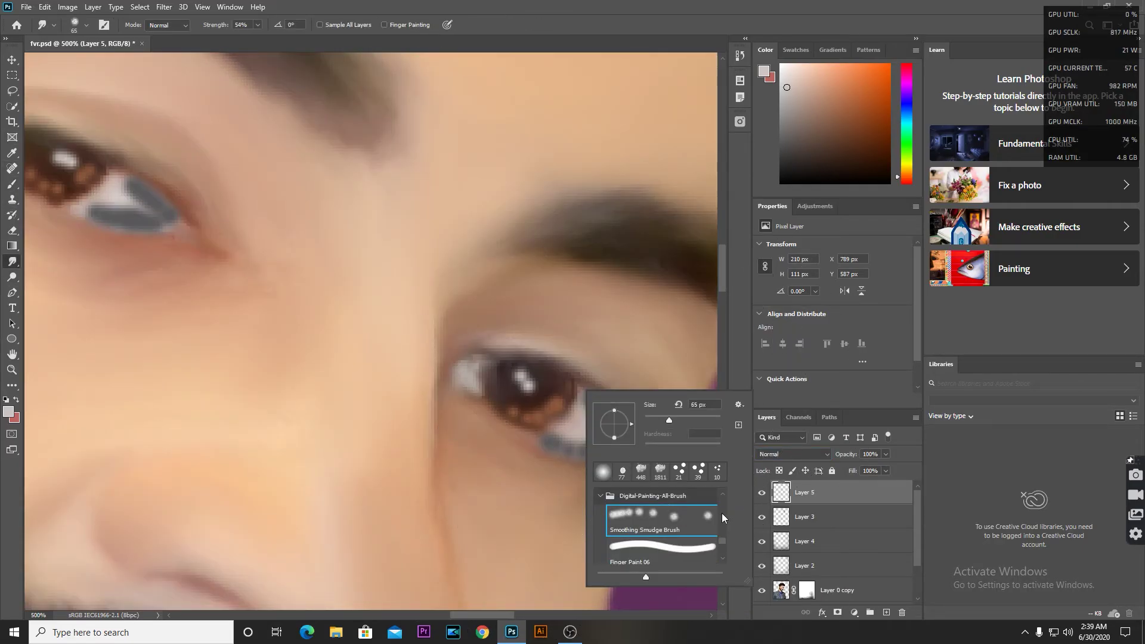
- With the Smoothing Smudge Brush, blend the eye white and smear light spots off the lower iris
{"action": "left_click", "coordinate": [576, 447]}
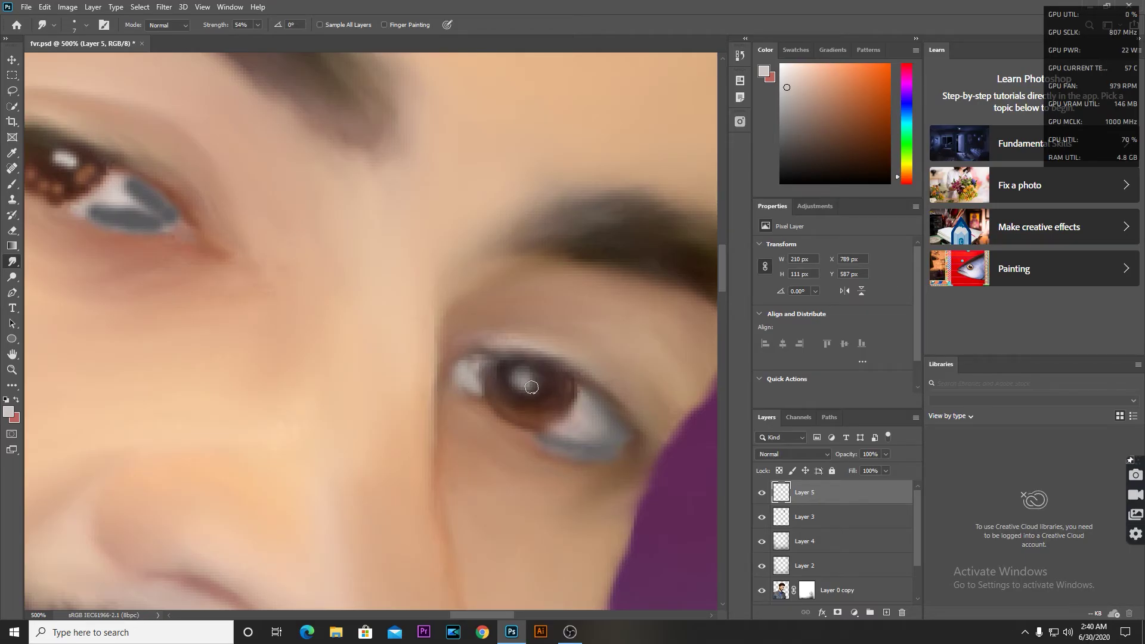
{"action": "left_click_drag", "start_coordinate": [552, 419], "coordinate": [508, 412]}
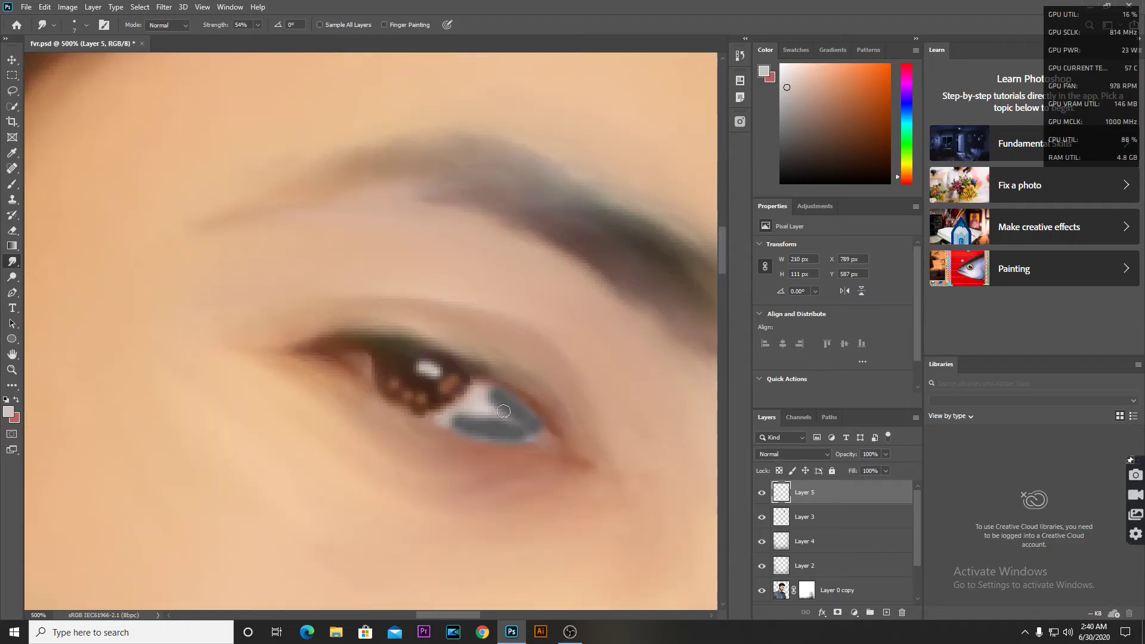
{"action": "mouse_move", "coordinate": [485, 399]}
{"action": "left_mouse_down"}
{"action": "mouse_move", "coordinate": [431, 413]}
{"action": "mouse_move", "coordinate": [466, 412]}
{"action": "left_mouse_up"}
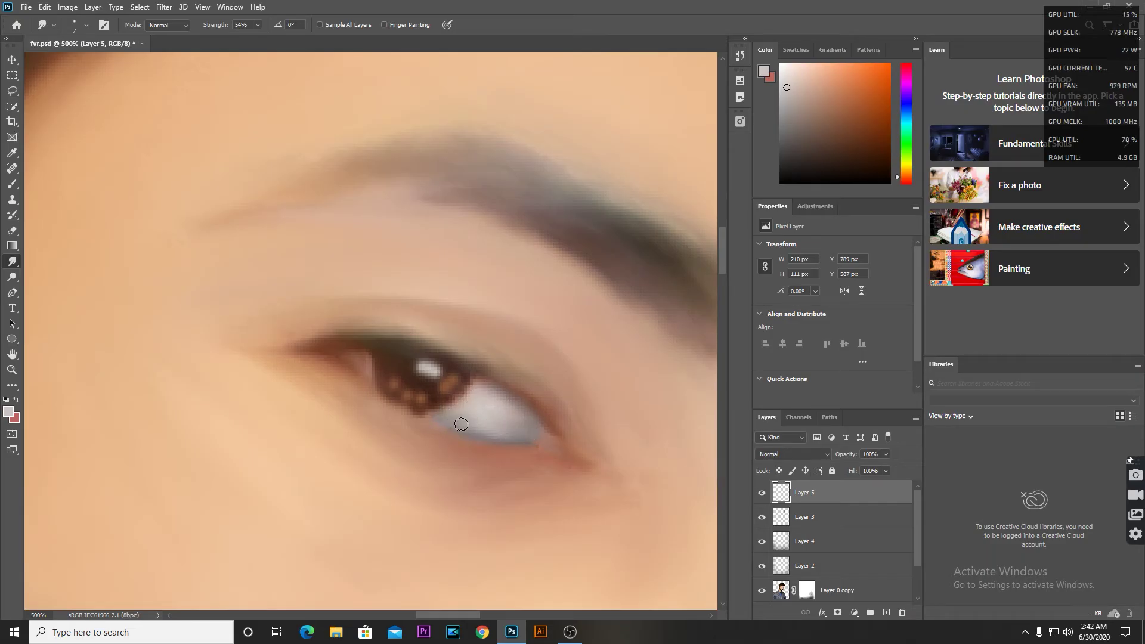
{"action": "mouse_move", "coordinate": [445, 391]}
{"action": "left_mouse_down"}
{"action": "mouse_move", "coordinate": [417, 398]}
{"action": "mouse_move", "coordinate": [422, 380]}
{"action": "left_mouse_up"}
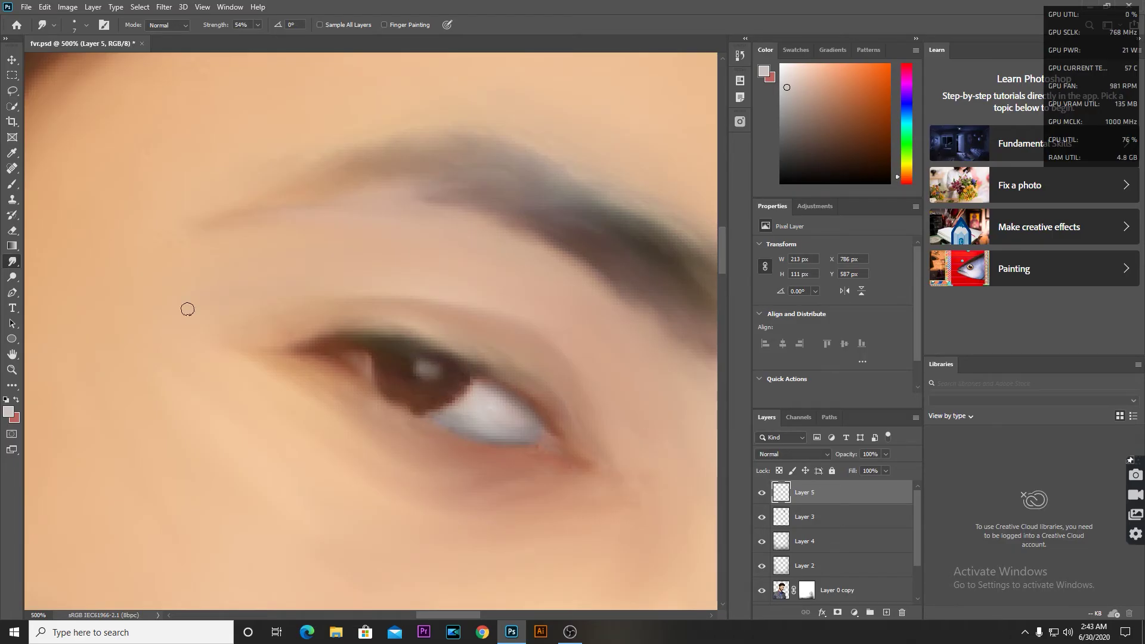
- Reset the colour to black and darken the upper edge of the iris
{"action": "key", "text": "b"}
{"action": "left_click", "coordinate": [781, 182]}
{"action": "left_click", "coordinate": [13, 262]}
{"action": "mouse_move", "coordinate": [424, 344]}
{"action": "left_mouse_down"}
{"action": "mouse_move", "coordinate": [475, 364]}
{"action": "mouse_move", "coordinate": [439, 358]}
{"action": "mouse_move", "coordinate": [413, 334]}
{"action": "mouse_move", "coordinate": [495, 371]}
{"action": "mouse_move", "coordinate": [458, 390]}
{"action": "mouse_move", "coordinate": [480, 365]}
{"action": "mouse_move", "coordinate": [422, 332]}
{"action": "left_mouse_up"}
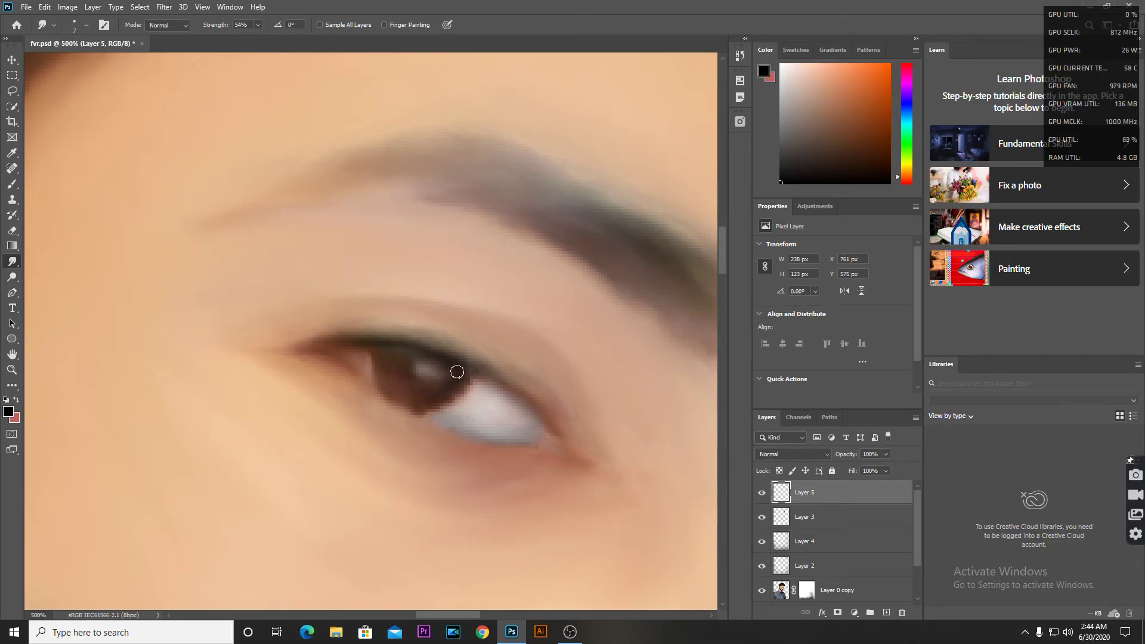
{"action": "scroll", "coordinate": [621, 462], "scroll_direction": "down", "scroll_amount": 5}
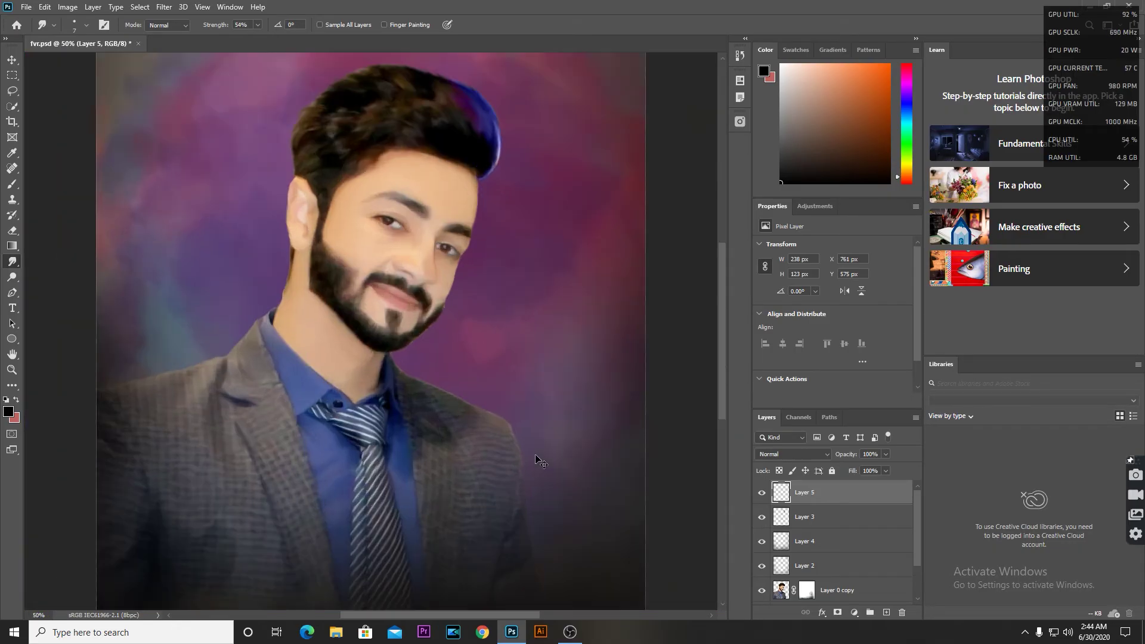
- Set the Eraser to 17 px at 51% opacity
{"action": "scroll", "coordinate": [537, 460], "scroll_direction": "up", "scroll_amount": 4}
{"action": "scroll", "coordinate": [504, 384], "scroll_direction": "up", "scroll_amount": 2}
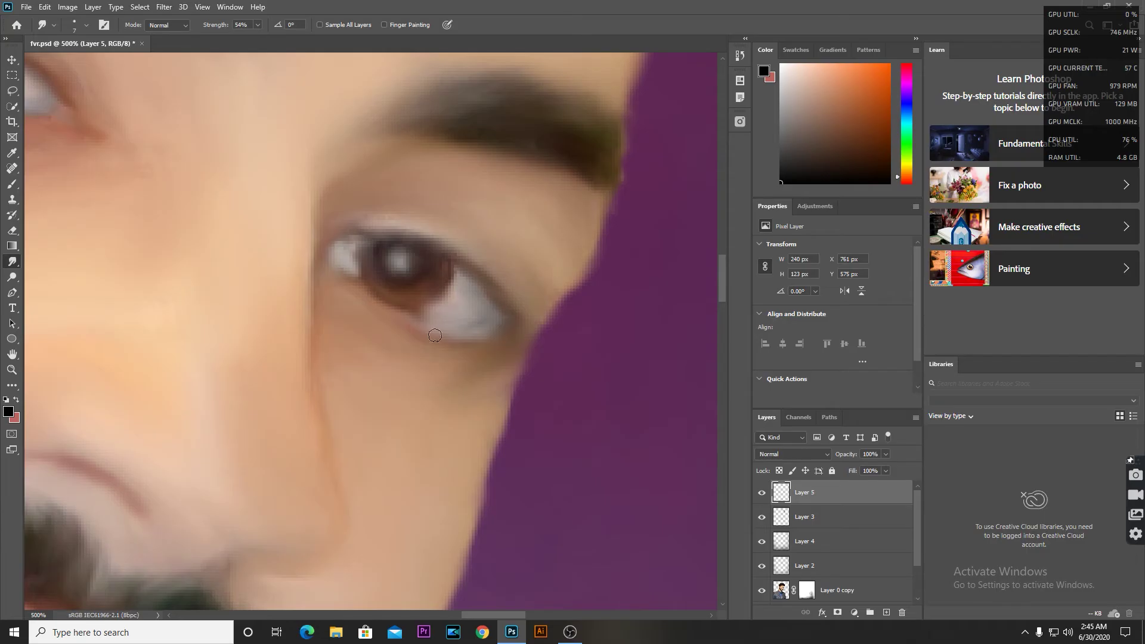
{"action": "key", "text": "e"}
{"action": "left_click_drag", "start_coordinate": [196, 53], "coordinate": [199, 53]}
{"action": "right_click", "coordinate": [326, 281]}
{"action": "left_click_drag", "start_coordinate": [382, 303], "coordinate": [358, 303]}
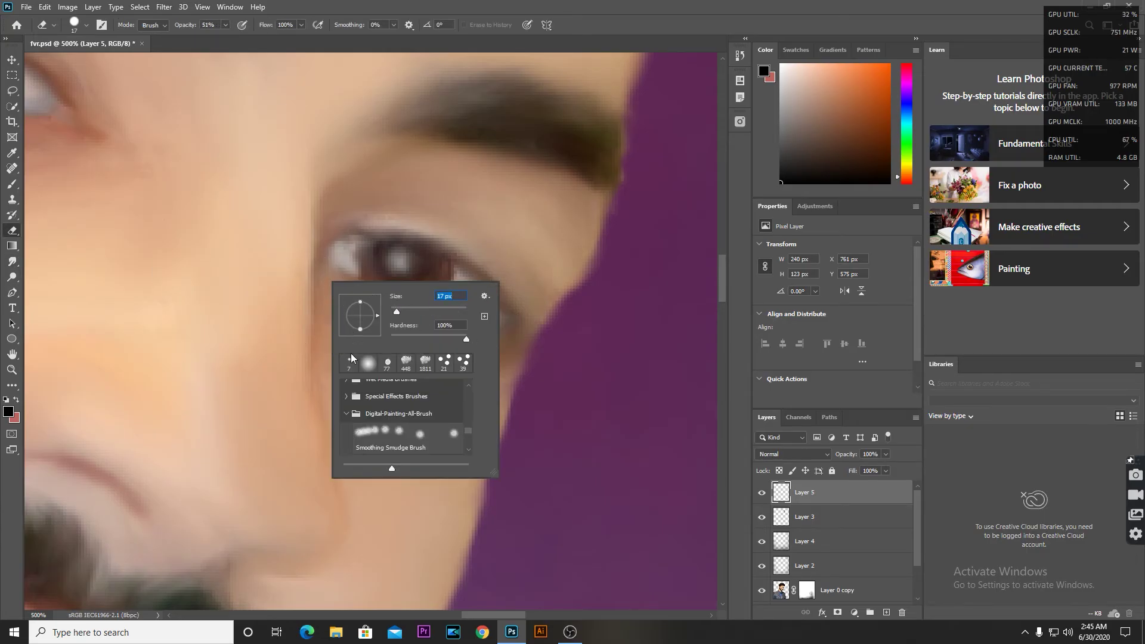
{"action": "key", "text": "Return"}
- Soften the lower iris edge, paint dark marks on its right edge, and smudge them in
{"action": "left_click", "coordinate": [12, 262]}
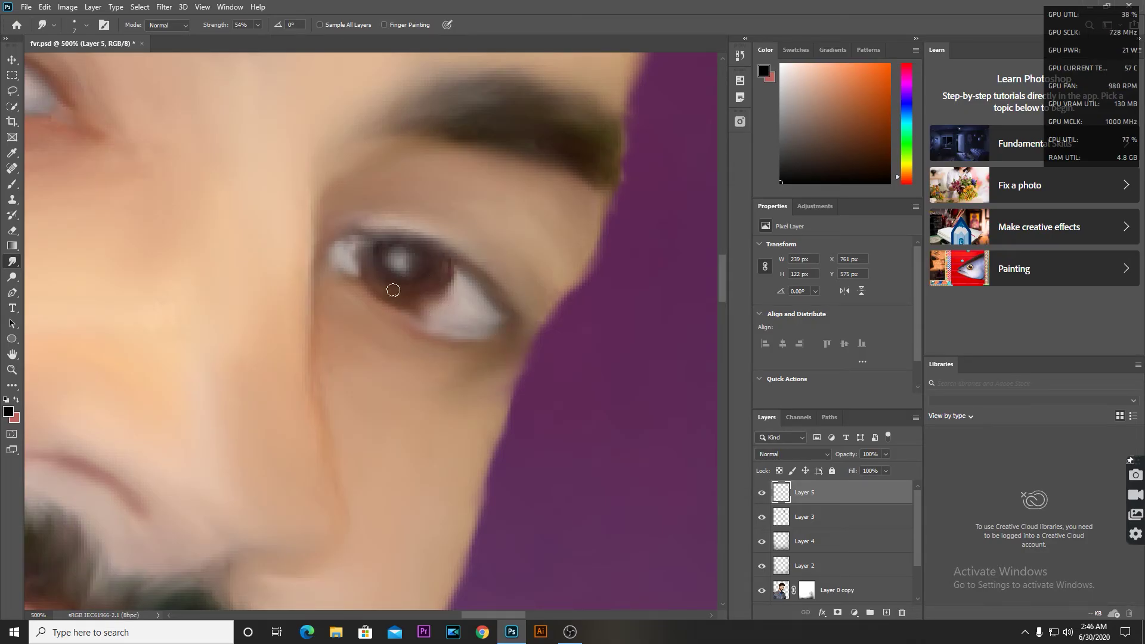
{"action": "left_click_drag", "start_coordinate": [409, 307], "coordinate": [407, 293]}
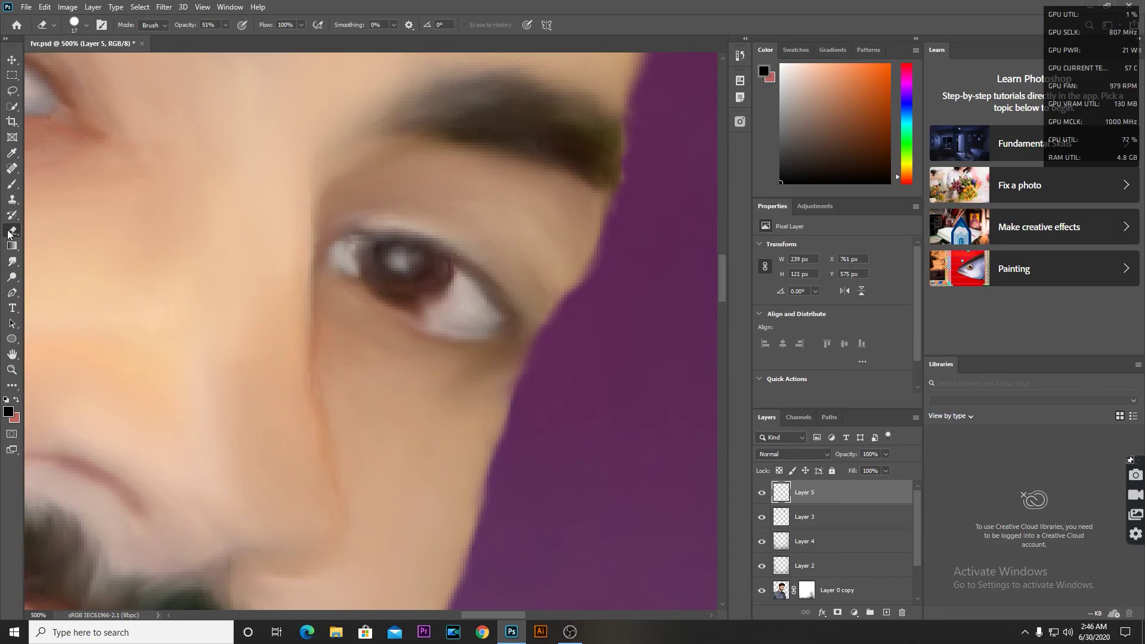
{"action": "left_click", "coordinate": [12, 185]}
{"action": "left_click_drag", "start_coordinate": [427, 290], "coordinate": [449, 264]}
{"action": "left_click", "coordinate": [12, 262]}
{"action": "left_click_drag", "start_coordinate": [412, 298], "coordinate": [435, 286]}
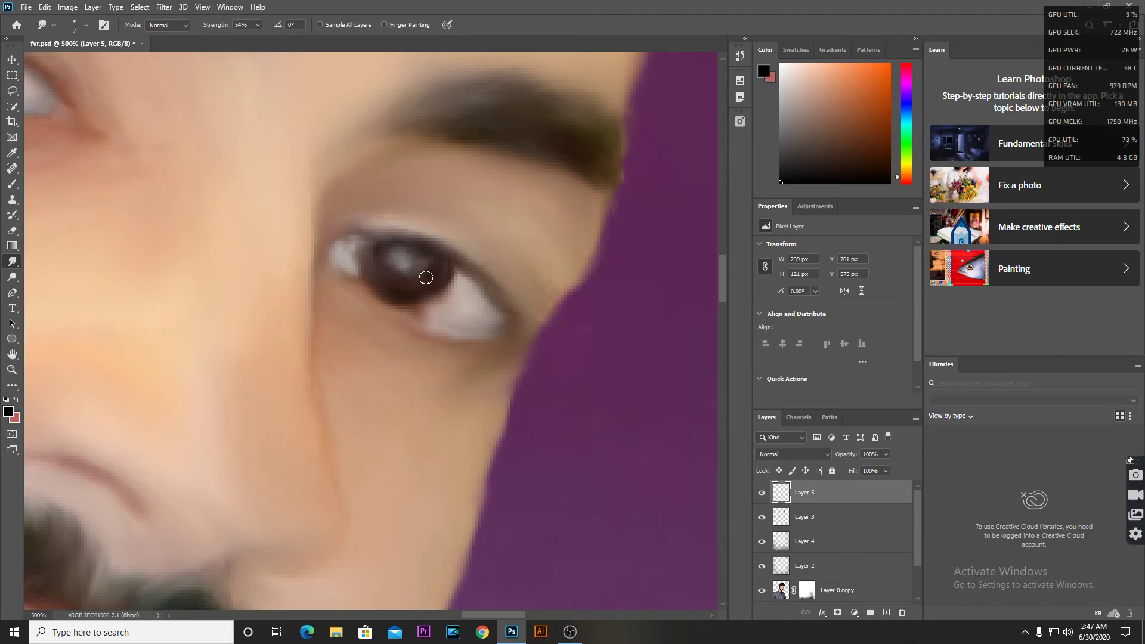
- Make Layer 3 the active layer for editing
{"action": "scroll", "coordinate": [379, 291], "scroll_direction": "down", "scroll_amount": 4}
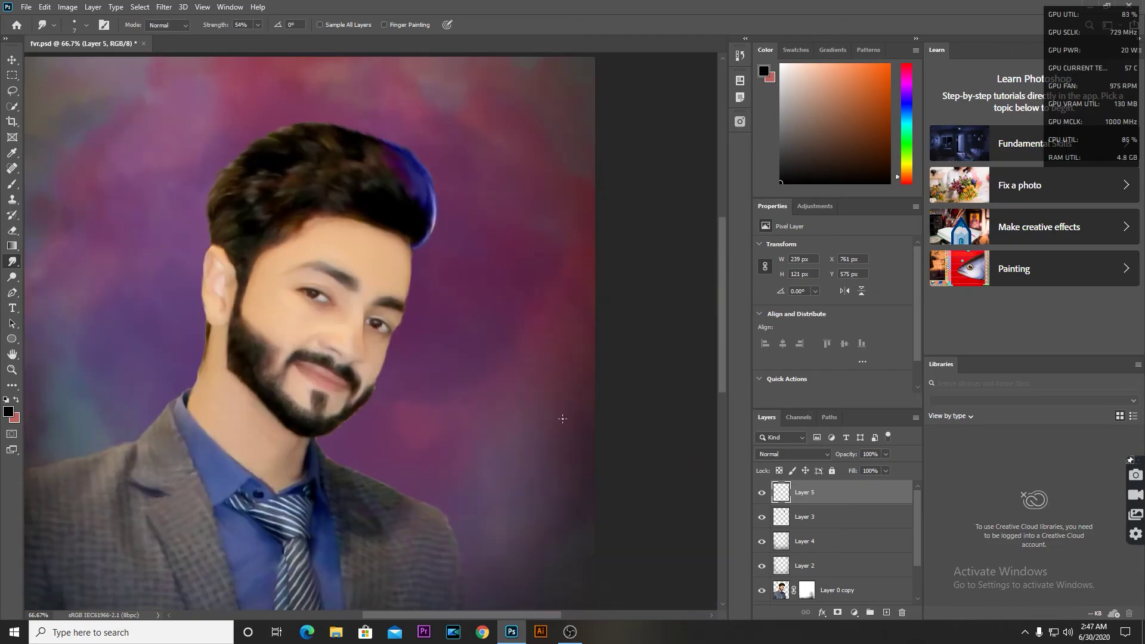
{"action": "scroll", "coordinate": [537, 406], "scroll_direction": "down", "scroll_amount": 3}
{"action": "scroll", "coordinate": [478, 393], "scroll_direction": "up", "scroll_amount": 4}
{"action": "scroll", "coordinate": [465, 388], "scroll_direction": "up", "scroll_amount": 3}
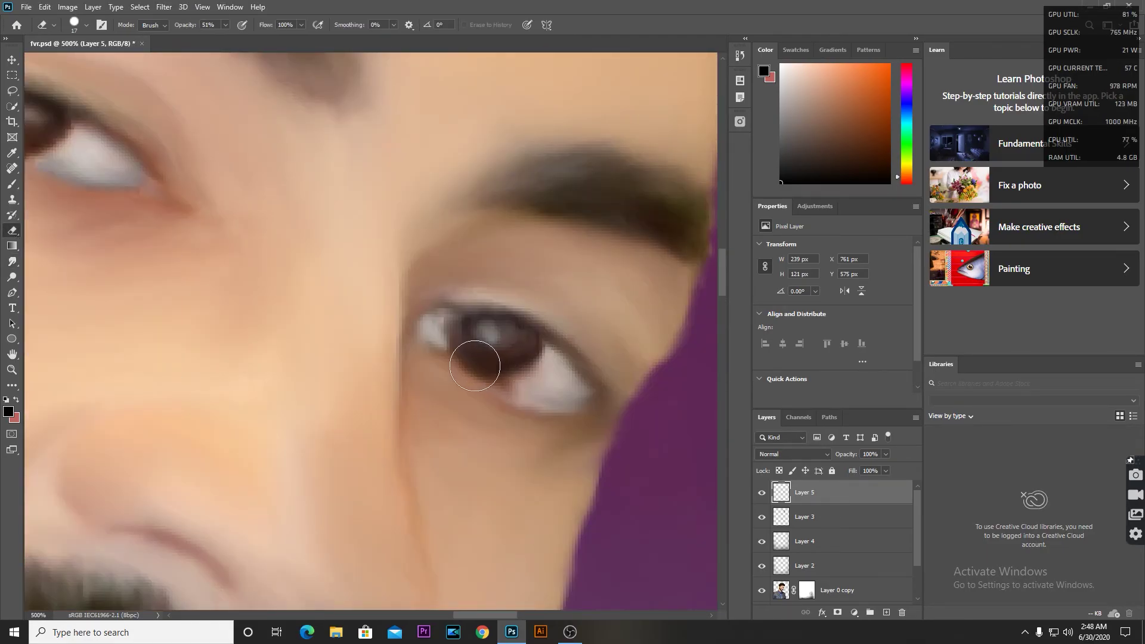
{"action": "scroll", "coordinate": [680, 368], "scroll_direction": "down", "scroll_amount": 5}
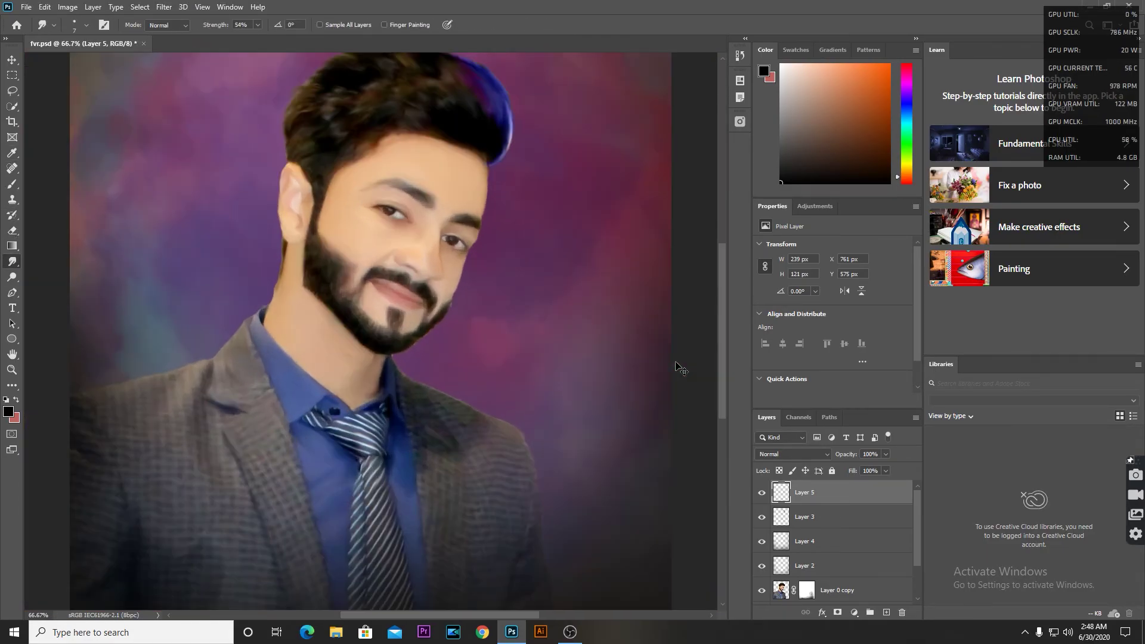
{"action": "scroll", "coordinate": [486, 255], "scroll_direction": "down", "scroll_amount": 1}
{"action": "scroll", "coordinate": [562, 416], "scroll_direction": "up", "scroll_amount": 3}
{"action": "scroll", "coordinate": [562, 416], "scroll_direction": "up", "scroll_amount": 2}
{"action": "left_click", "coordinate": [809, 518]}
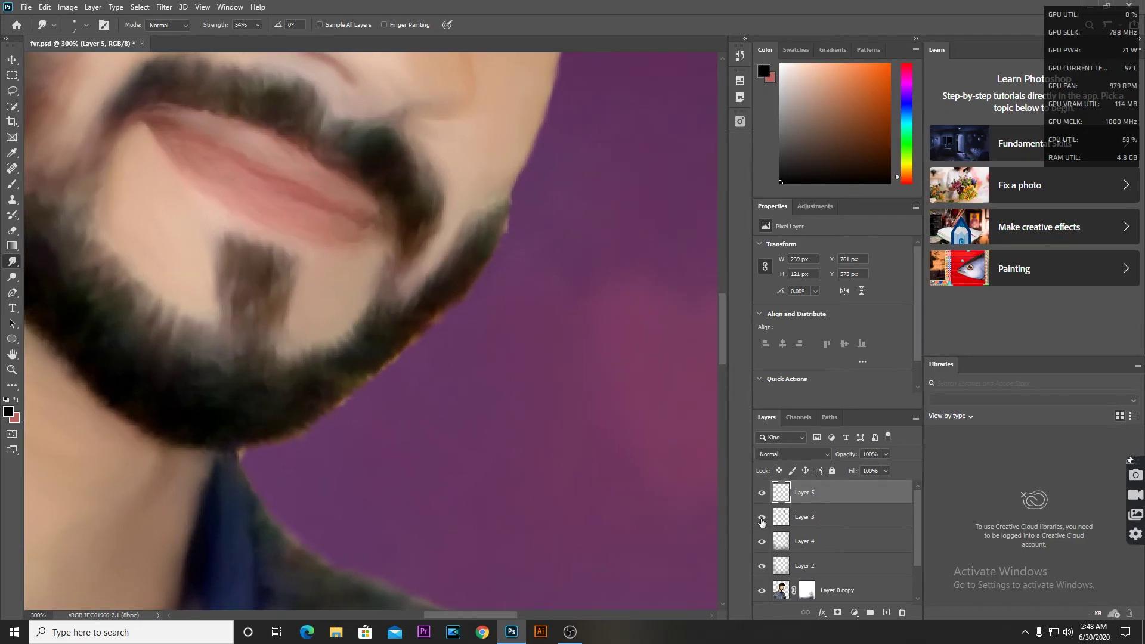
{"action": "scroll", "coordinate": [418, 388], "scroll_direction": "down", "scroll_amount": 3}
{"action": "scroll", "coordinate": [257, 590], "scroll_direction": "up", "scroll_amount": 3}
{"action": "scroll", "coordinate": [36, 274], "scroll_direction": "up", "scroll_amount": 1}
- On Layer 3, paint a blue rim along the jaw and shoulder outline
{"action": "key", "text": "e"}
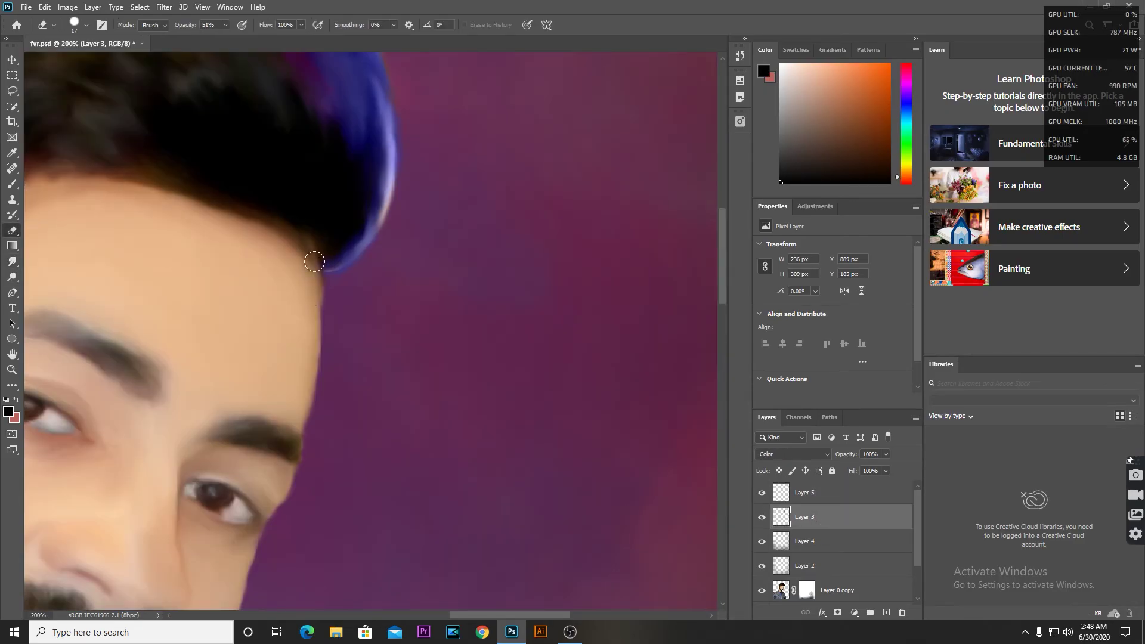
{"action": "left_click_drag", "start_coordinate": [233, 568], "coordinate": [413, 318]}
{"action": "scroll", "coordinate": [160, 462], "scroll_direction": "up", "scroll_amount": 2}
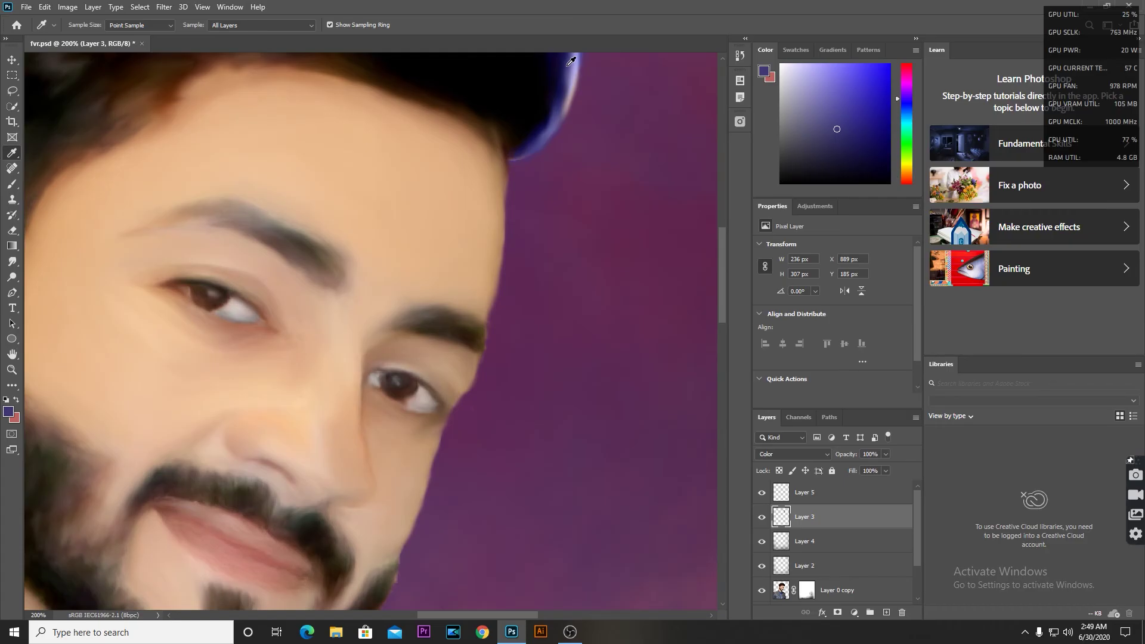
{"action": "key", "text": "b"}
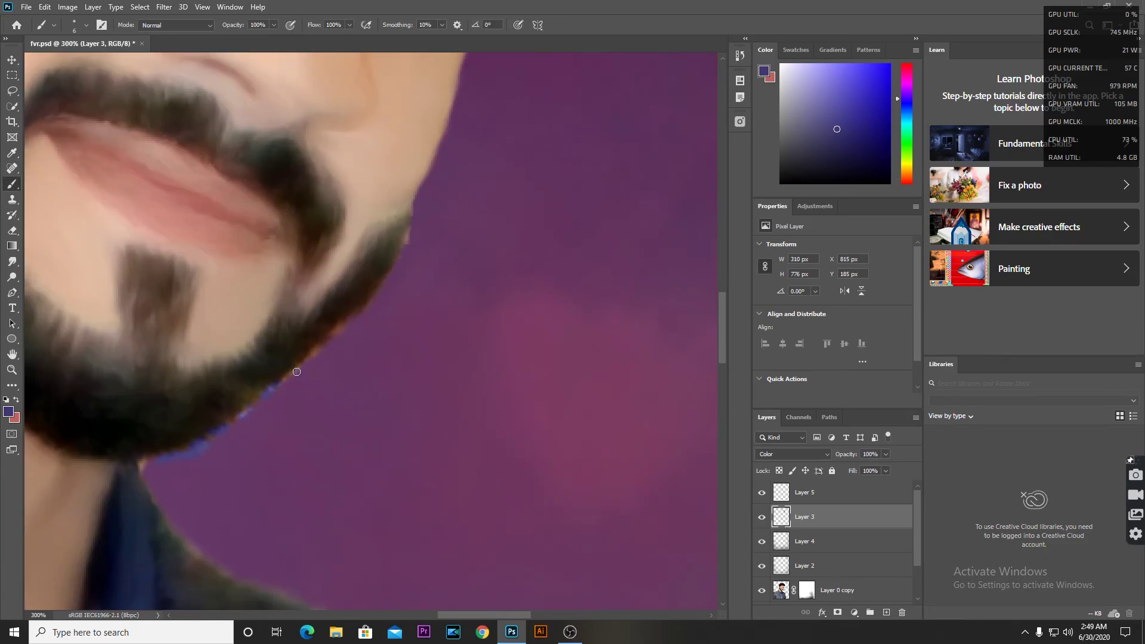
{"action": "left_click_drag", "start_coordinate": [252, 403], "coordinate": [148, 212]}
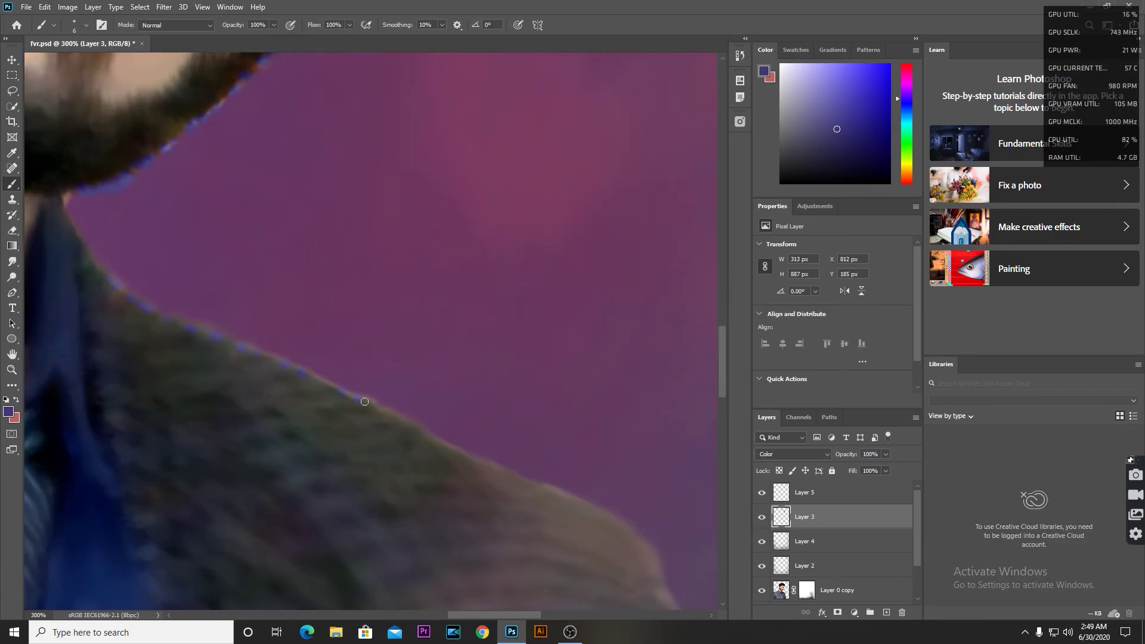
{"action": "scroll", "coordinate": [148, 212], "scroll_direction": "down", "scroll_amount": 3}
{"action": "mouse_move", "coordinate": [404, 327]}
{"action": "left_mouse_down"}
{"action": "mouse_move", "coordinate": [387, 217]}
{"action": "mouse_move", "coordinate": [184, 446]}
{"action": "left_mouse_up"}
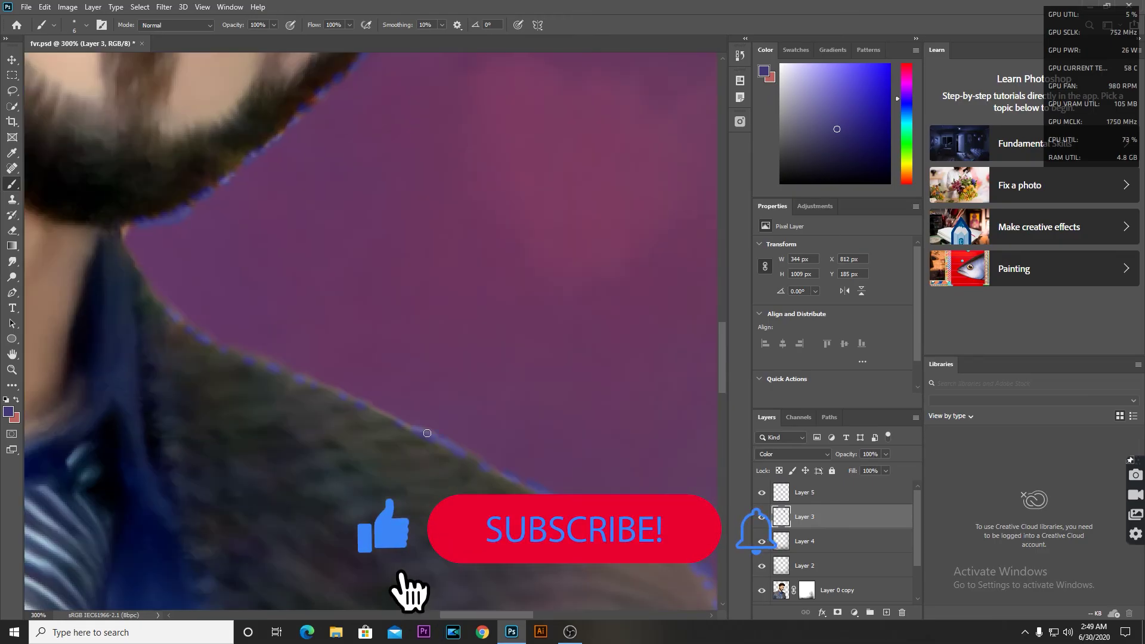
{"action": "left_click_drag", "start_coordinate": [185, 239], "coordinate": [119, 477]}
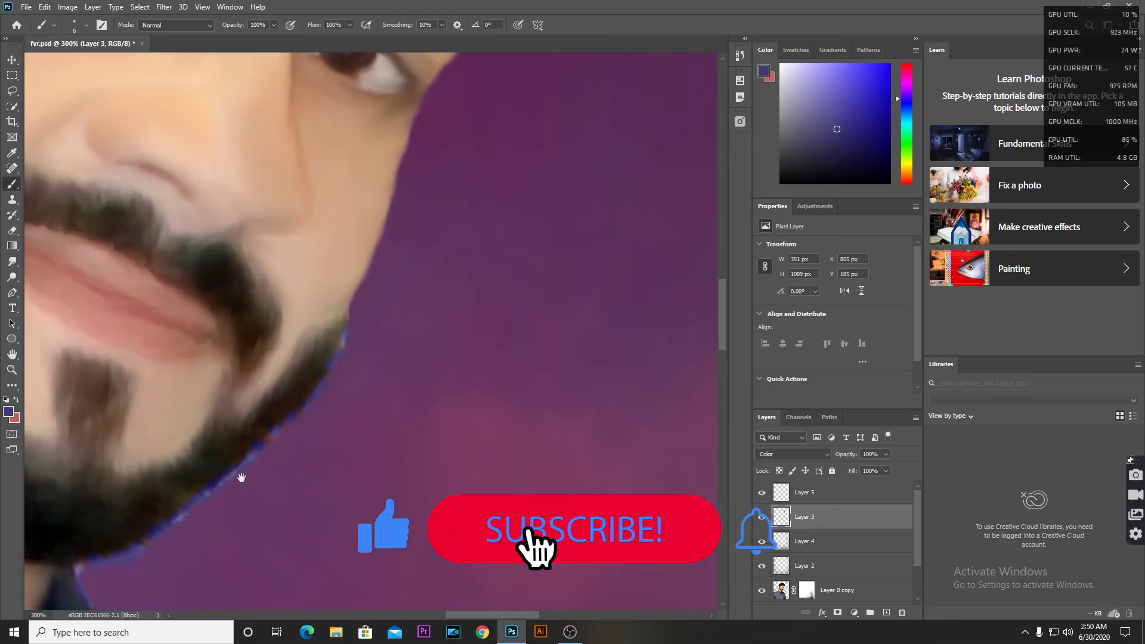
- Switch the Smudge tool to a different brush preset at about 7 px
{"action": "left_click", "coordinate": [11, 261]}
{"action": "right_click", "coordinate": [411, 322]}
{"action": "left_click", "coordinate": [414, 404]}
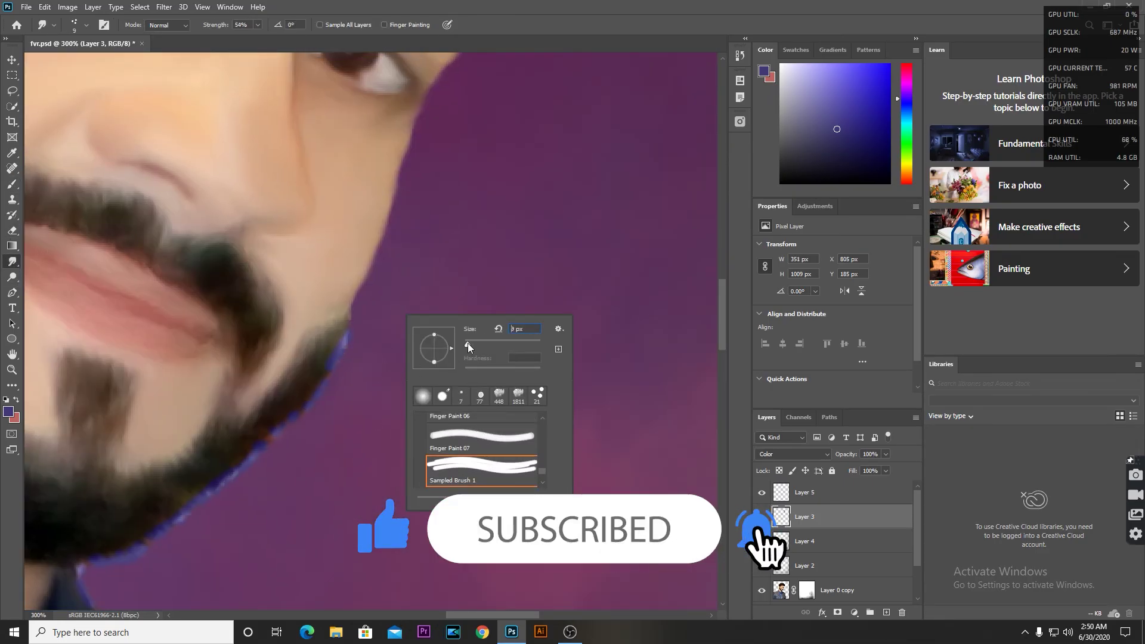
{"action": "key", "text": "Return"}
{"action": "right_click", "coordinate": [345, 397]}
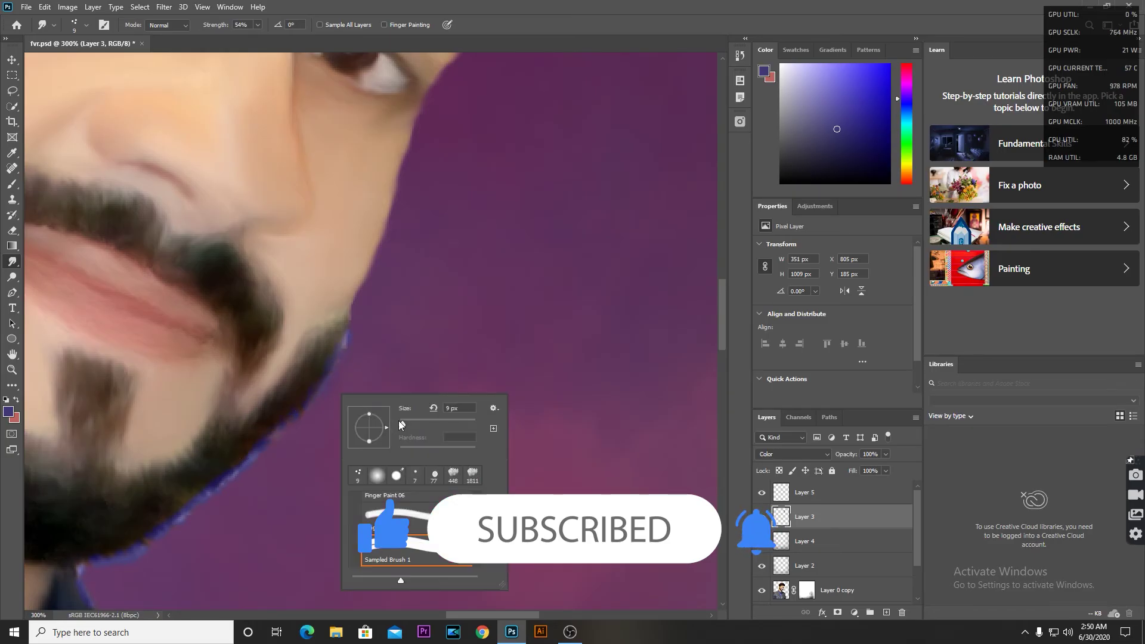
{"action": "right_click", "coordinate": [375, 367]}
{"action": "key", "text": "Return"}
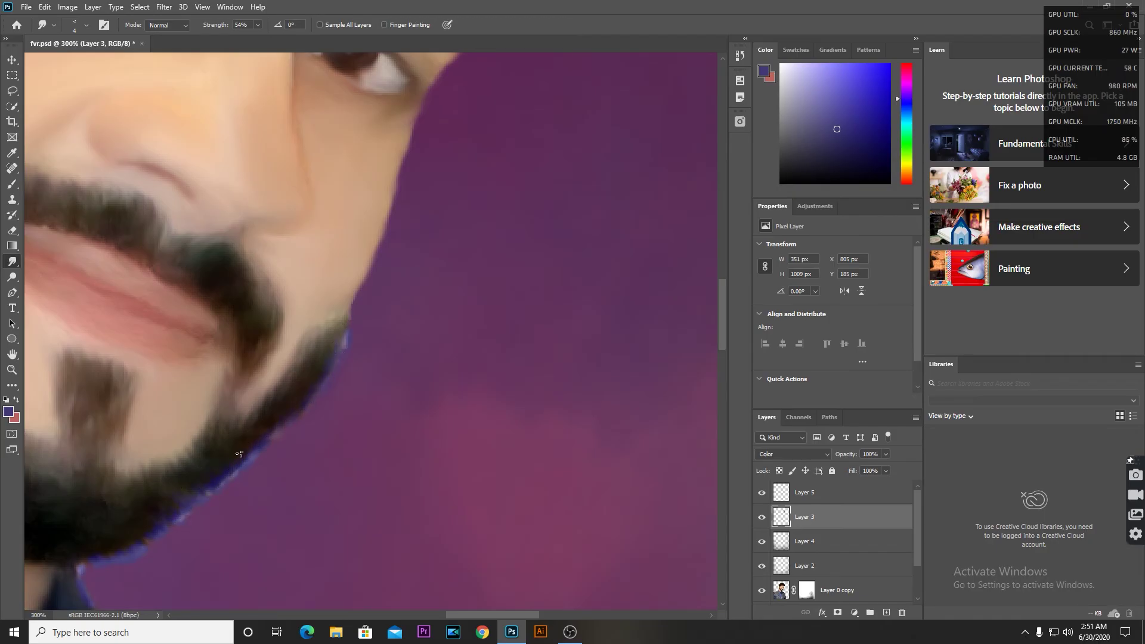
{"action": "scroll", "coordinate": [107, 500], "scroll_direction": "down", "scroll_amount": 2}
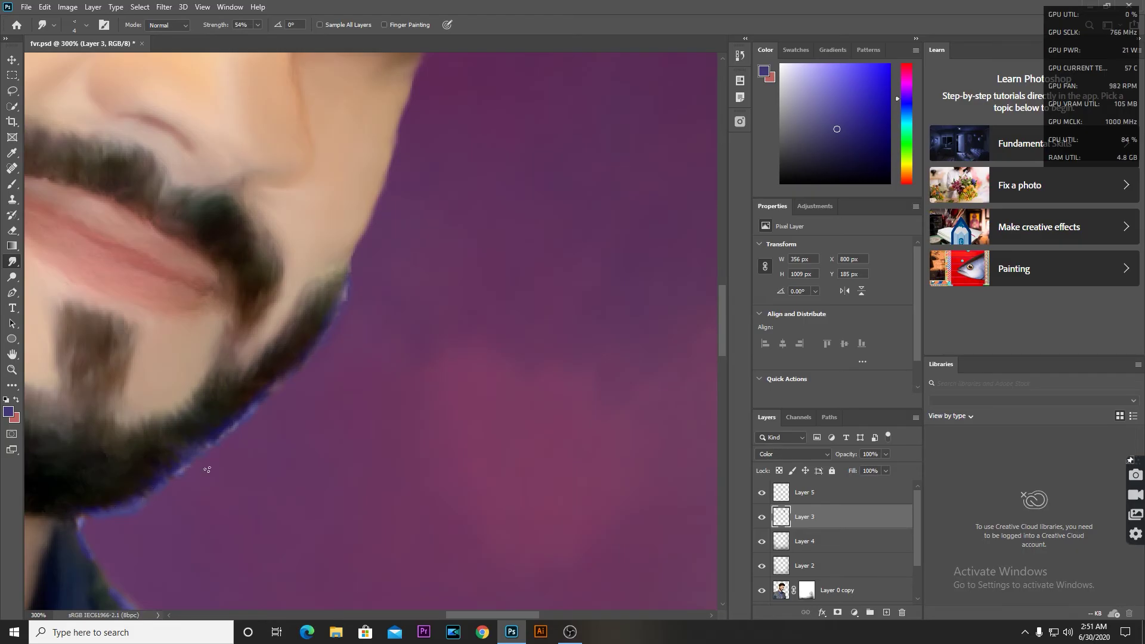
{"action": "left_click", "coordinate": [15, 231]}
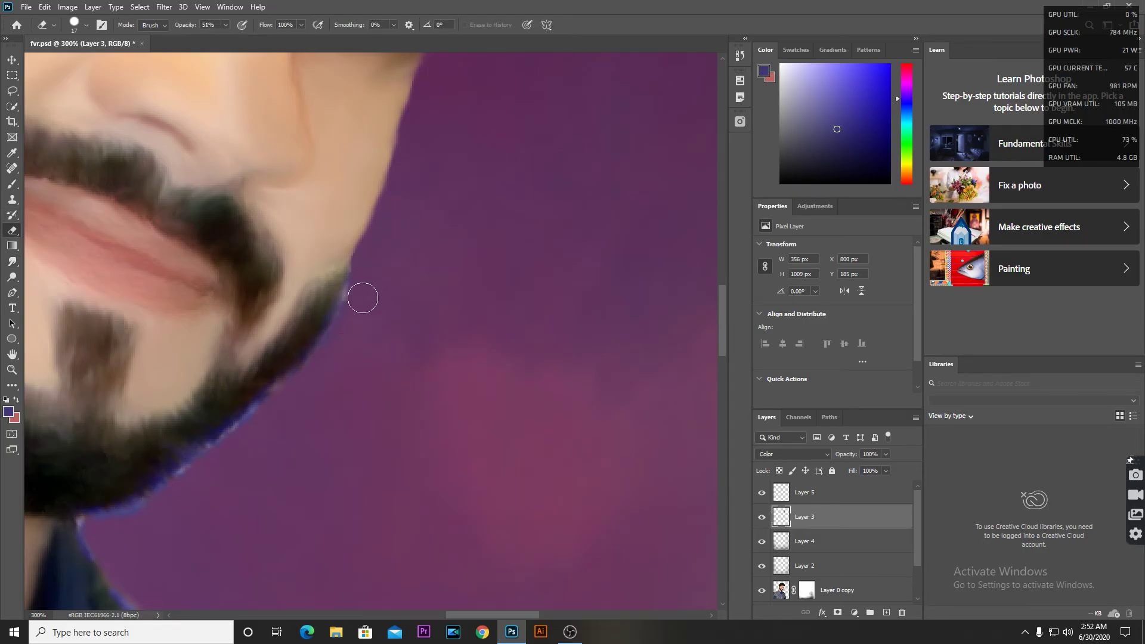
- Resize the smudge brush, soften the beard and shoulder blue rim, then fit the portrait on screen
{"action": "left_click_drag", "start_coordinate": [129, 529], "coordinate": [120, 344]}
{"action": "key", "text": "r"}
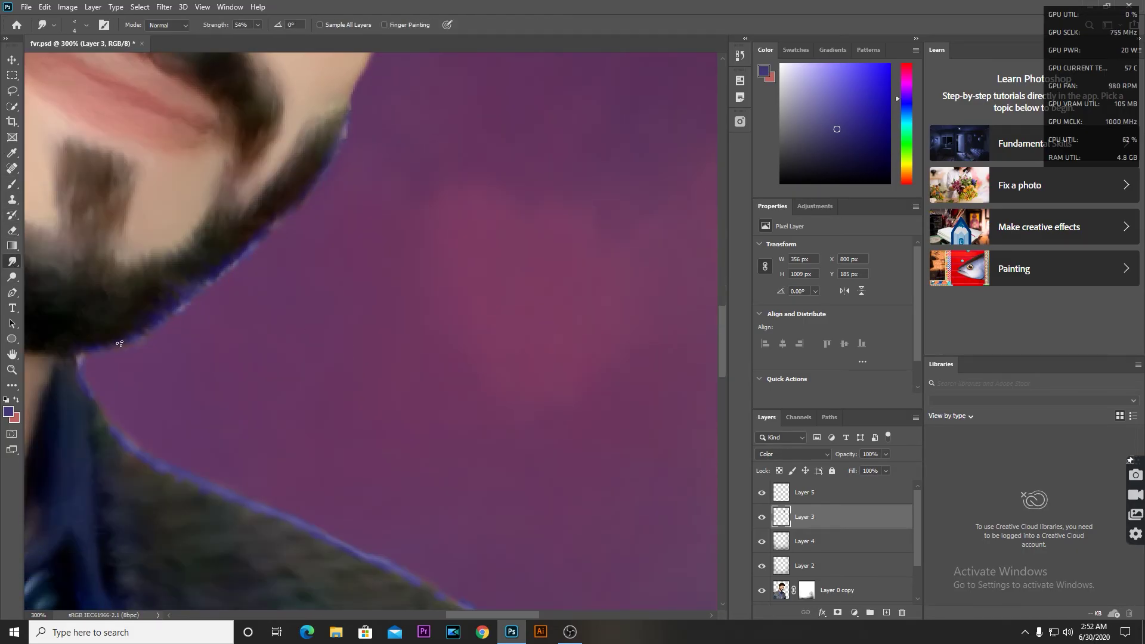
{"action": "scroll", "coordinate": [77, 362], "scroll_direction": "down", "scroll_amount": 5}
{"action": "right_click", "coordinate": [413, 301]}
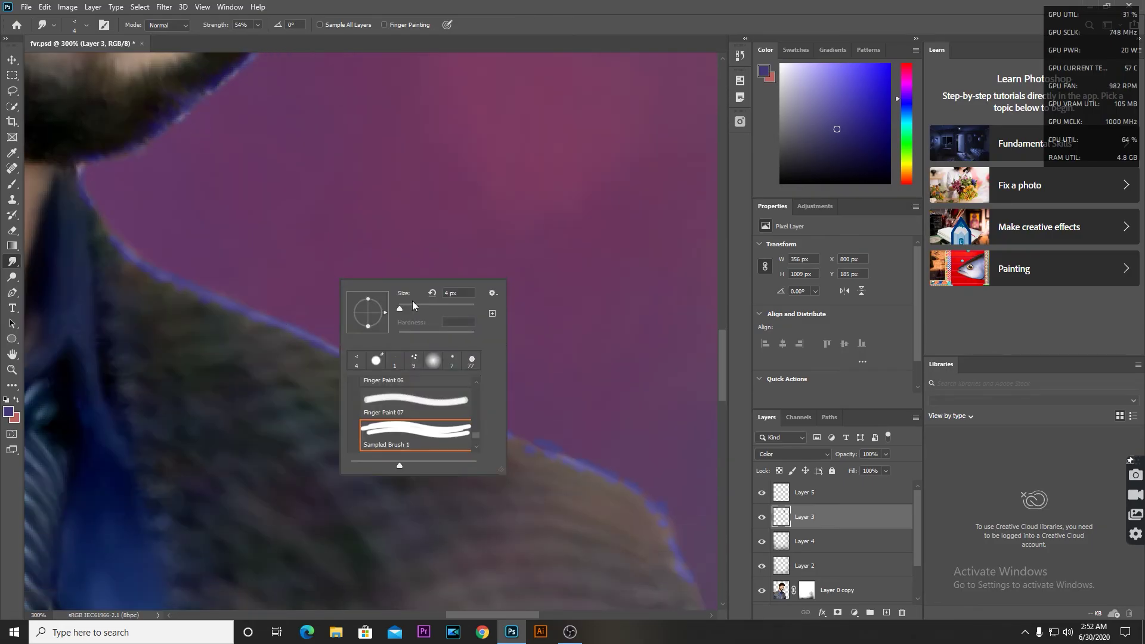
{"action": "left_click_drag", "start_coordinate": [399, 305], "coordinate": [403, 309]}
{"action": "key", "text": "Return"}
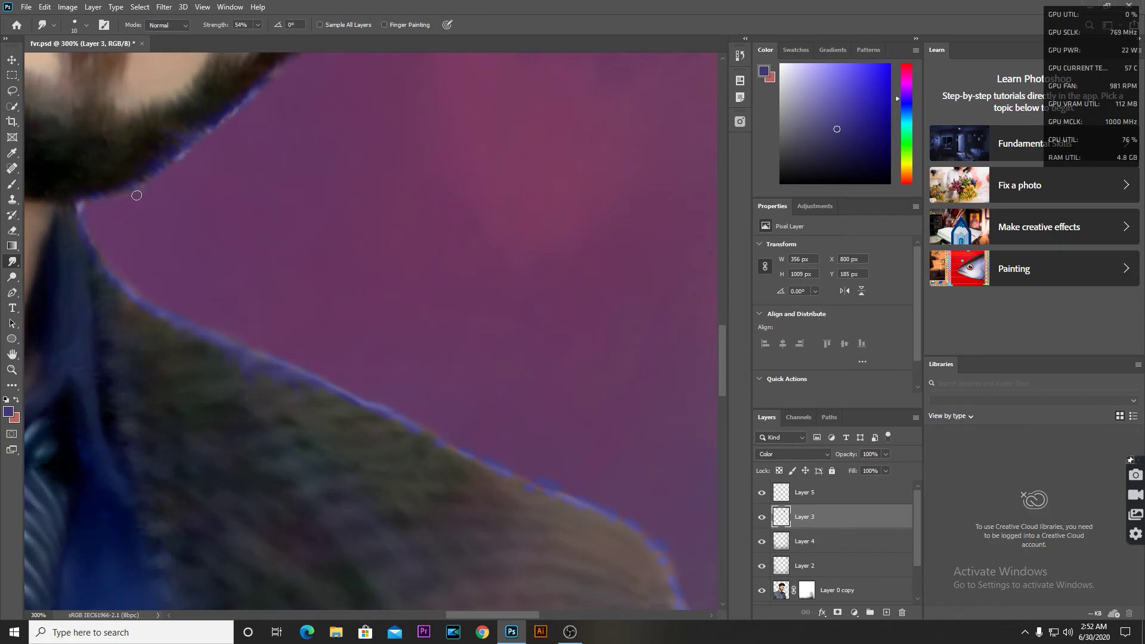
{"action": "scroll", "coordinate": [179, 347], "scroll_direction": "up", "scroll_amount": 7}
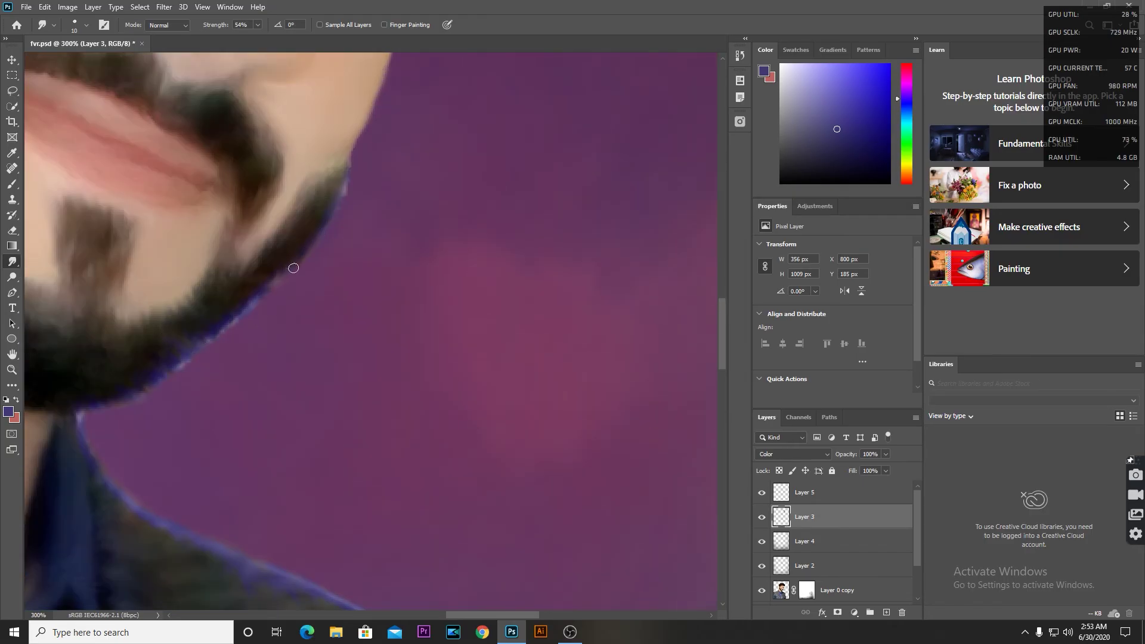
{"action": "scroll", "coordinate": [289, 348], "scroll_direction": "down", "scroll_amount": 7}
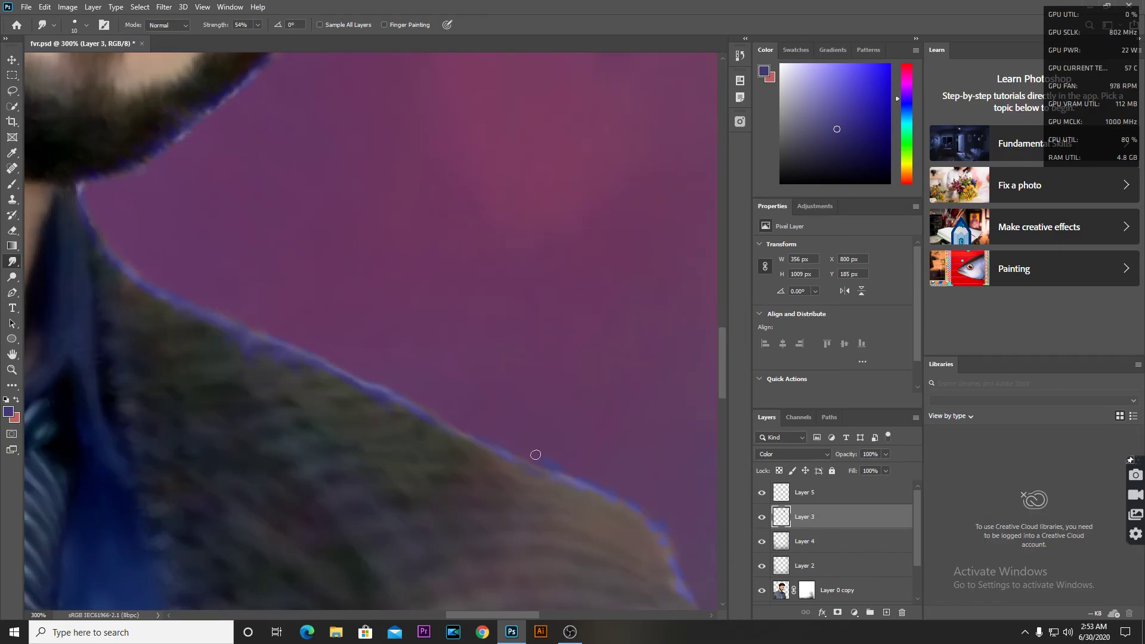
{"action": "scroll", "coordinate": [528, 395], "scroll_direction": "down", "scroll_amount": 4}
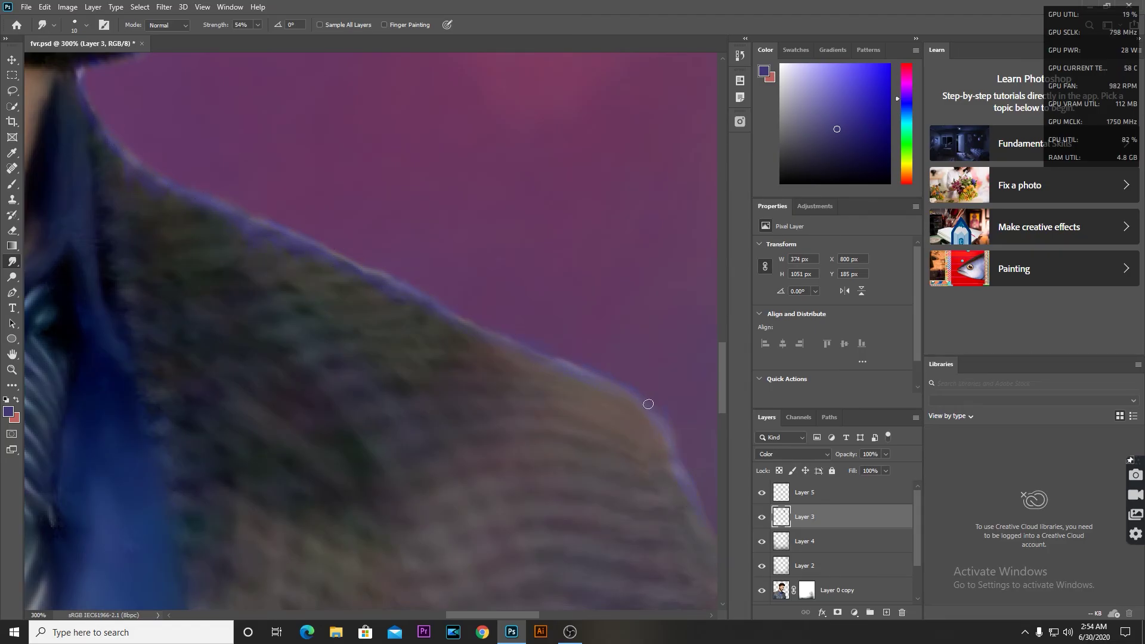
{"action": "key", "text": "e"}
{"action": "key", "text": "ctrl+0"}
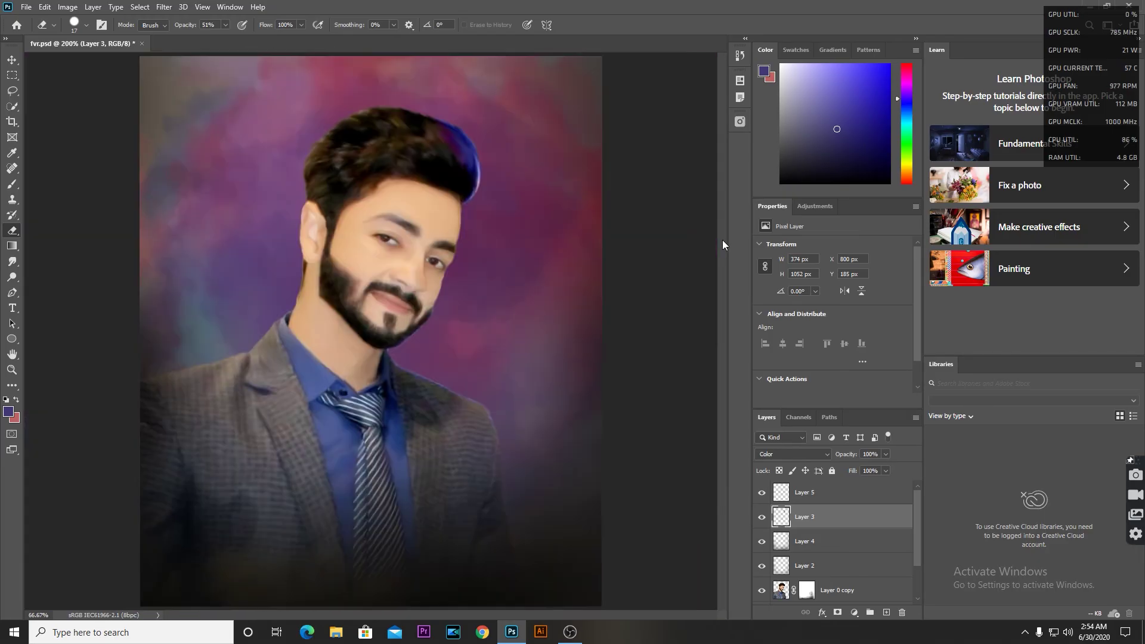
- On Layer 1, set up the cloud brush at 1457 px rotated -117°
{"action": "left_click", "coordinate": [12, 184]}
{"action": "right_click", "coordinate": [318, 230]}
{"action": "left_click", "coordinate": [394, 367]}
{"action": "scroll", "coordinate": [394, 364], "scroll_direction": "down", "scroll_amount": 5}
{"action": "left_click", "coordinate": [398, 376]}
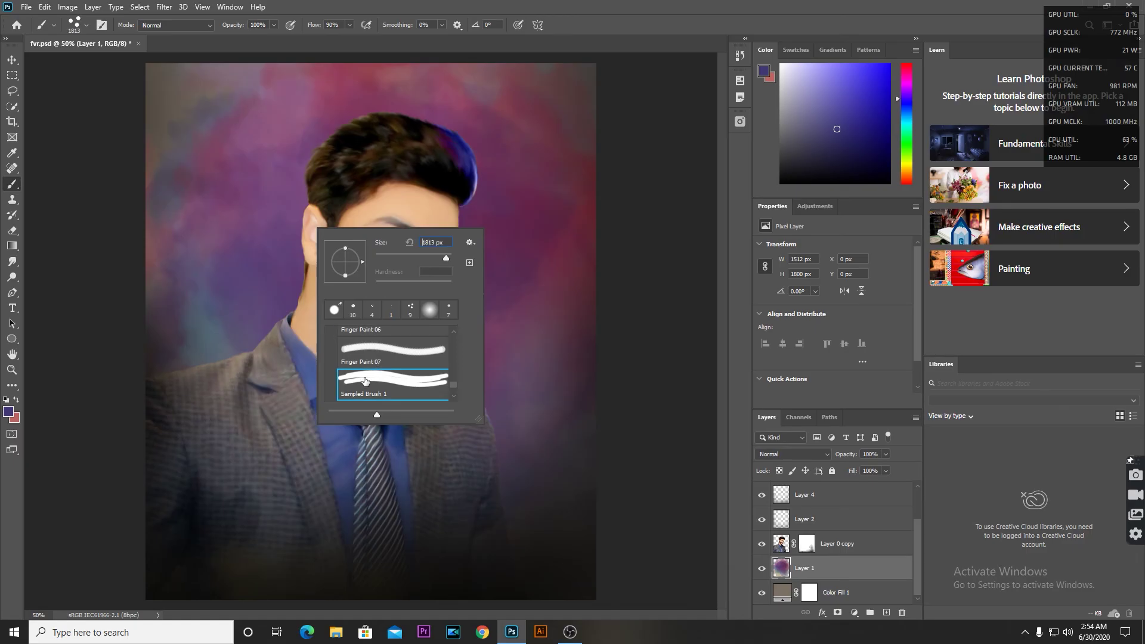
{"action": "left_click_drag", "start_coordinate": [335, 280], "coordinate": [327, 254]}
{"action": "left_click_drag", "start_coordinate": [442, 258], "coordinate": [448, 258]}
{"action": "key", "text": "Return"}
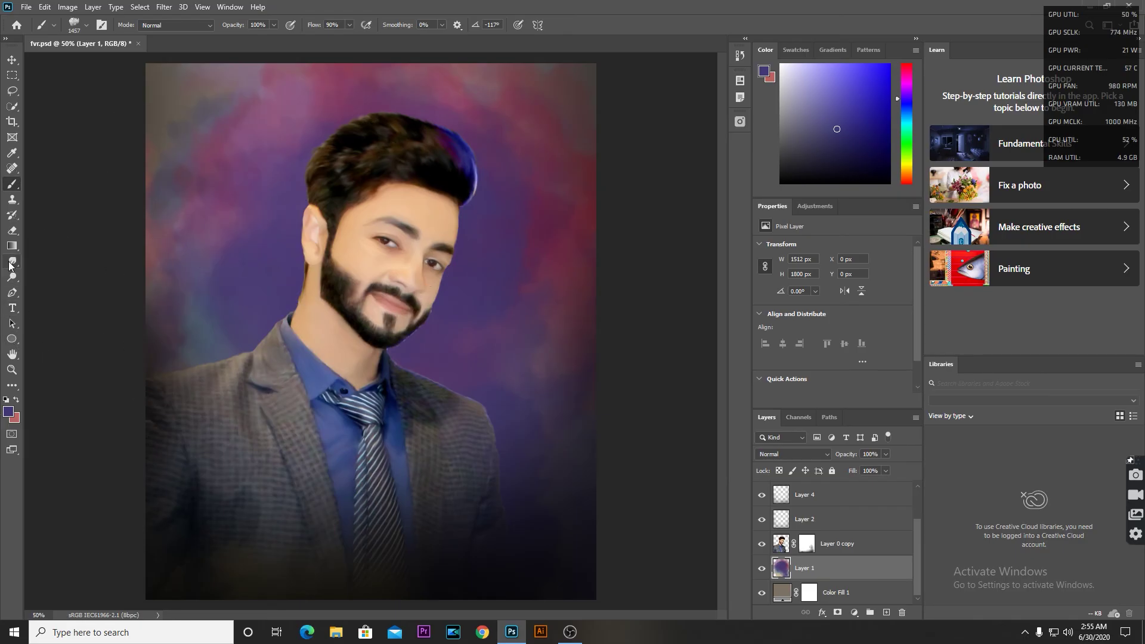
- Set a near-white foreground, test-stamp a cloud beside the head, undo it, and zoom to the jaw
{"action": "left_click", "coordinate": [8, 412]}
{"action": "left_click", "coordinate": [654, 161]}
{"action": "left_click", "coordinate": [922, 158]}
{"action": "left_click", "coordinate": [343, 185]}
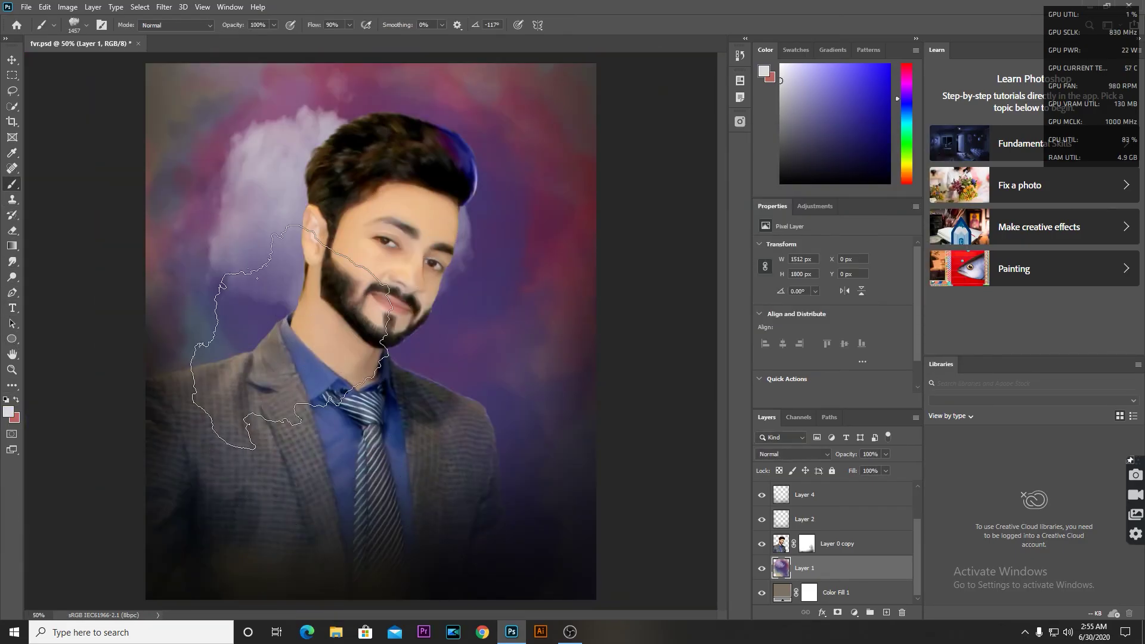
{"action": "key", "text": "ctrl+z"}
{"action": "key", "text": "ctrl+minus"}
{"action": "key", "text": "ctrl+minus"}
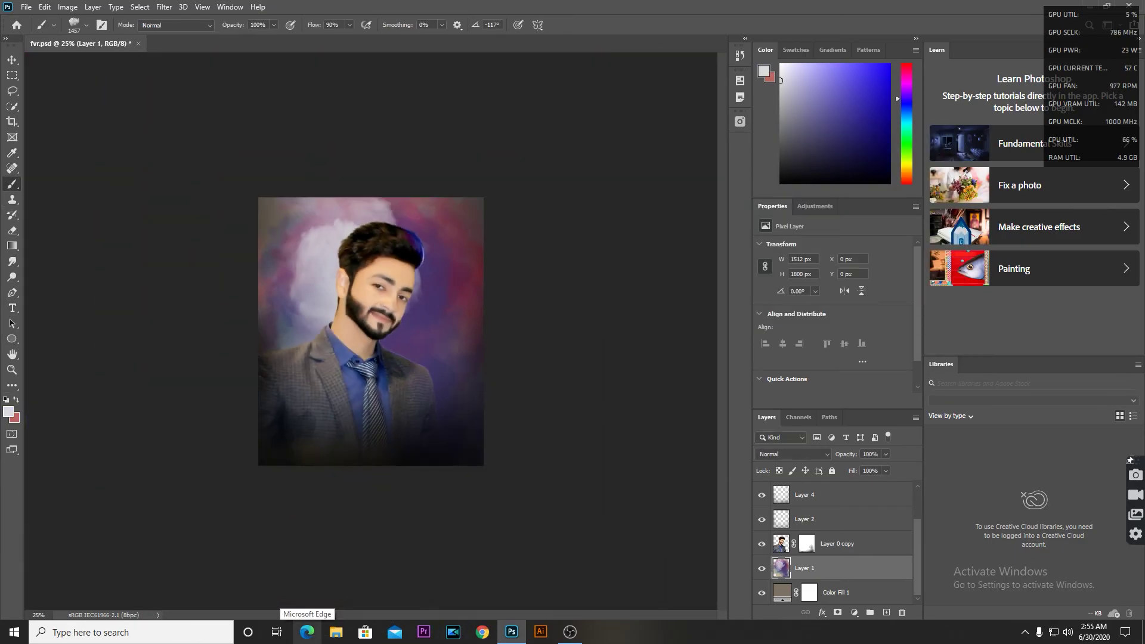
{"action": "key", "text": "ctrl+plus"}
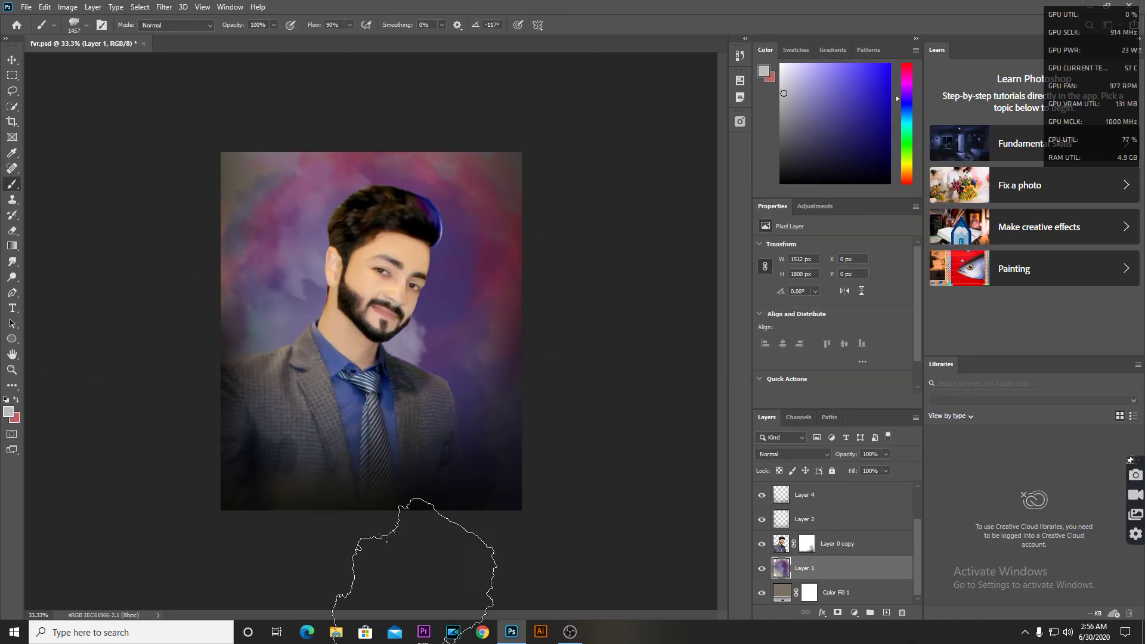
{"action": "key", "text": "ctrl+plus"}
{"action": "key", "text": "ctrl+plus"}
{"action": "key", "text": "ctrl+plus"}
{"action": "key", "text": "ctrl+plus"}
{"action": "key", "text": "ctrl+plus"}
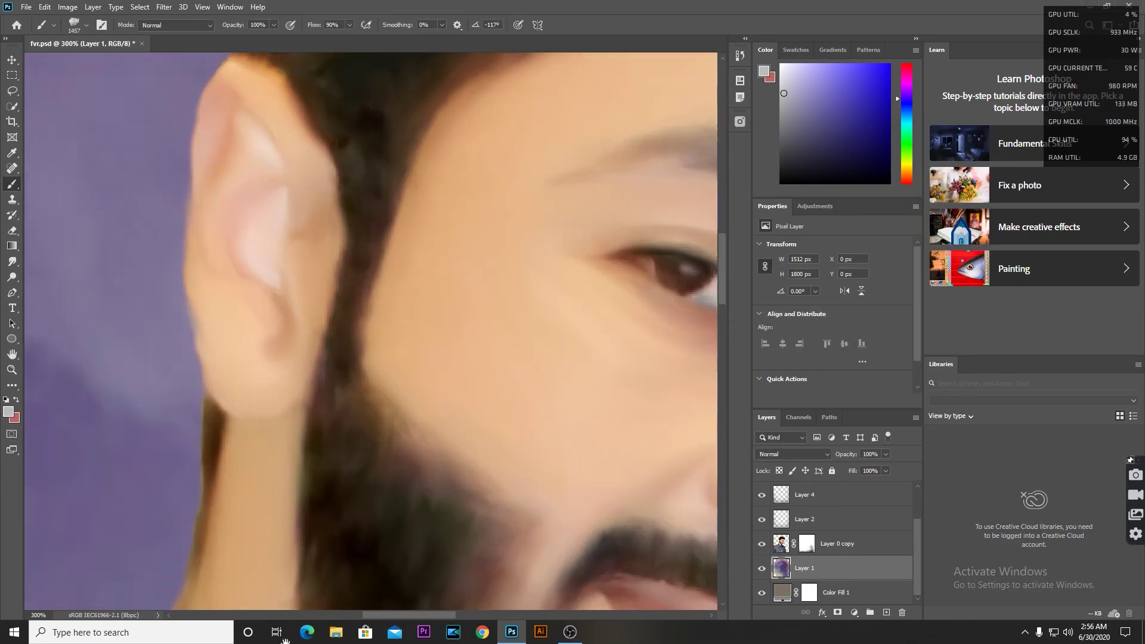
- Select the Layer 0 copy layer and set the Smudge brush to 14 px
{"action": "left_click", "coordinate": [12, 261]}
{"action": "right_click", "coordinate": [328, 234]}
{"action": "left_click", "coordinate": [838, 544]}
{"action": "right_click", "coordinate": [384, 225]}
{"action": "key", "text": "Return"}
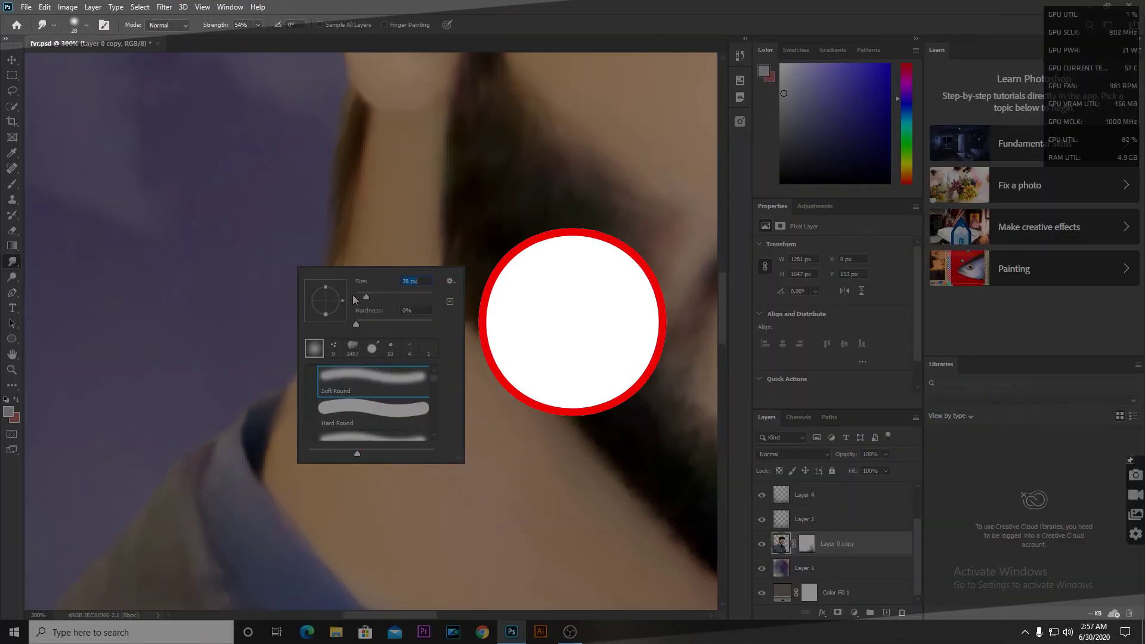
{"action": "type", "text": "14"}
{"action": "key", "text": "Return"}
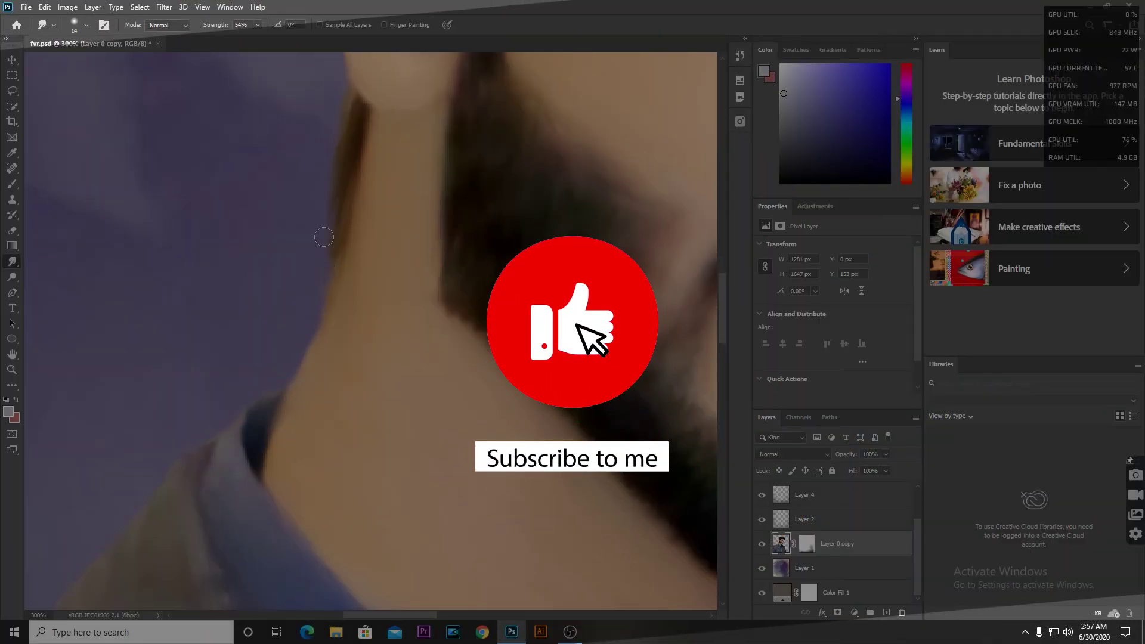
- Smudge the cheek, beard and neck outlines into the purple background, then fit the portrait
{"action": "scroll", "coordinate": [322, 292], "scroll_direction": "up", "scroll_amount": 5}
{"action": "scroll", "coordinate": [322, 292], "scroll_direction": "right", "scroll_amount": 10}
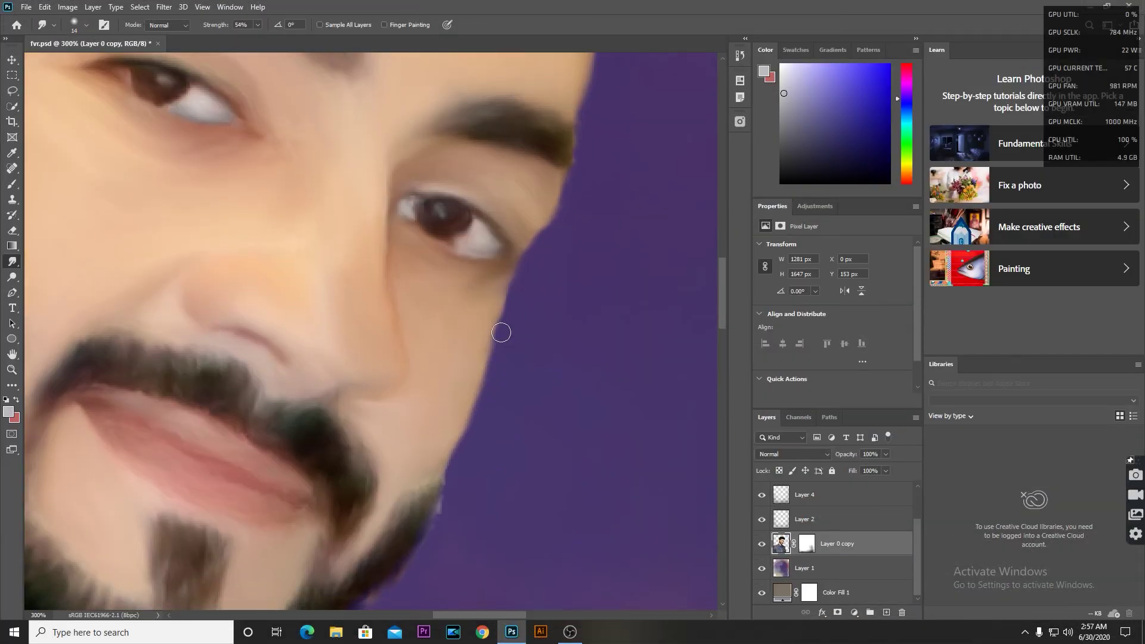
{"action": "scroll", "coordinate": [547, 342], "scroll_direction": "down", "scroll_amount": 5}
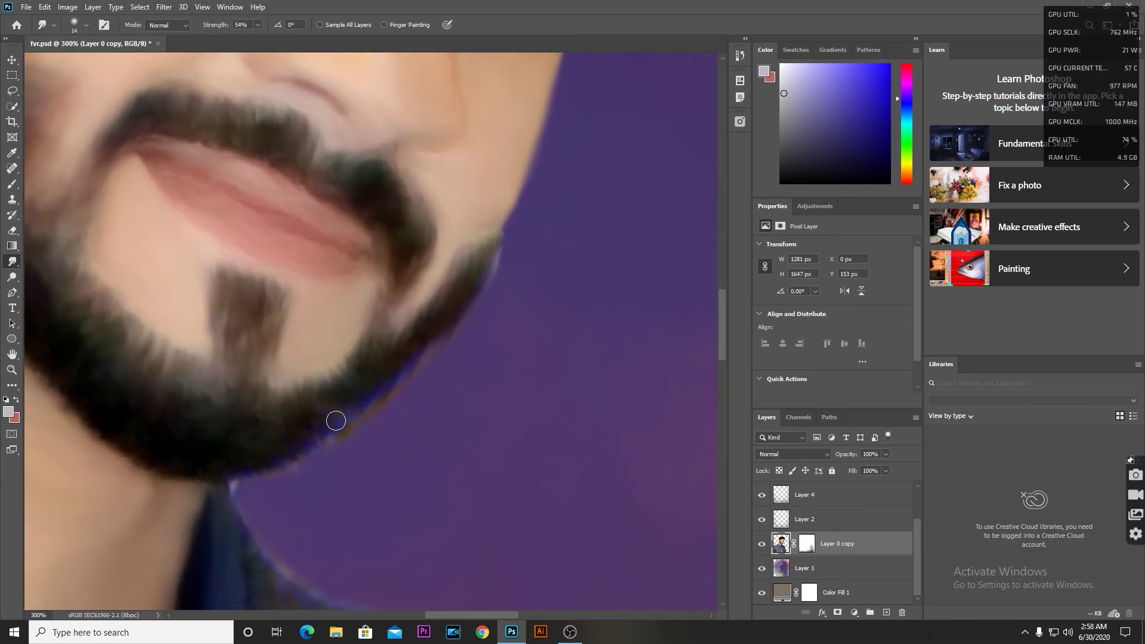
{"action": "scroll", "coordinate": [502, 305], "scroll_direction": "up", "scroll_amount": 3}
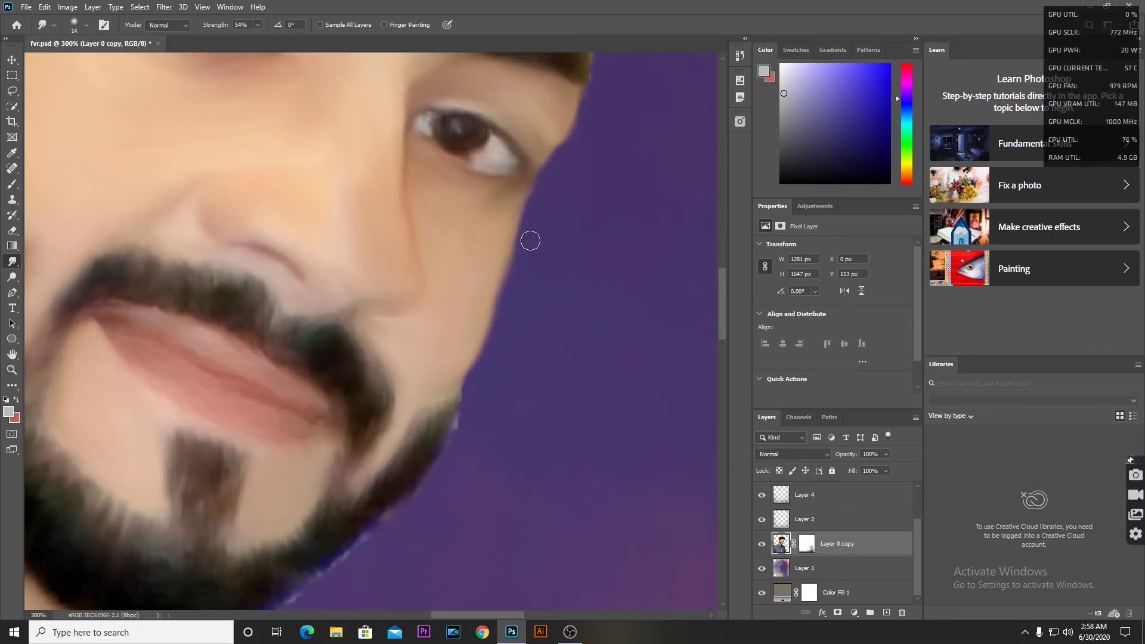
{"action": "scroll", "coordinate": [506, 291], "scroll_direction": "down", "scroll_amount": 1}
{"action": "scroll", "coordinate": [497, 264], "scroll_direction": "down", "scroll_amount": 5}
{"action": "scroll", "coordinate": [358, 256], "scroll_direction": "left", "scroll_amount": 2}
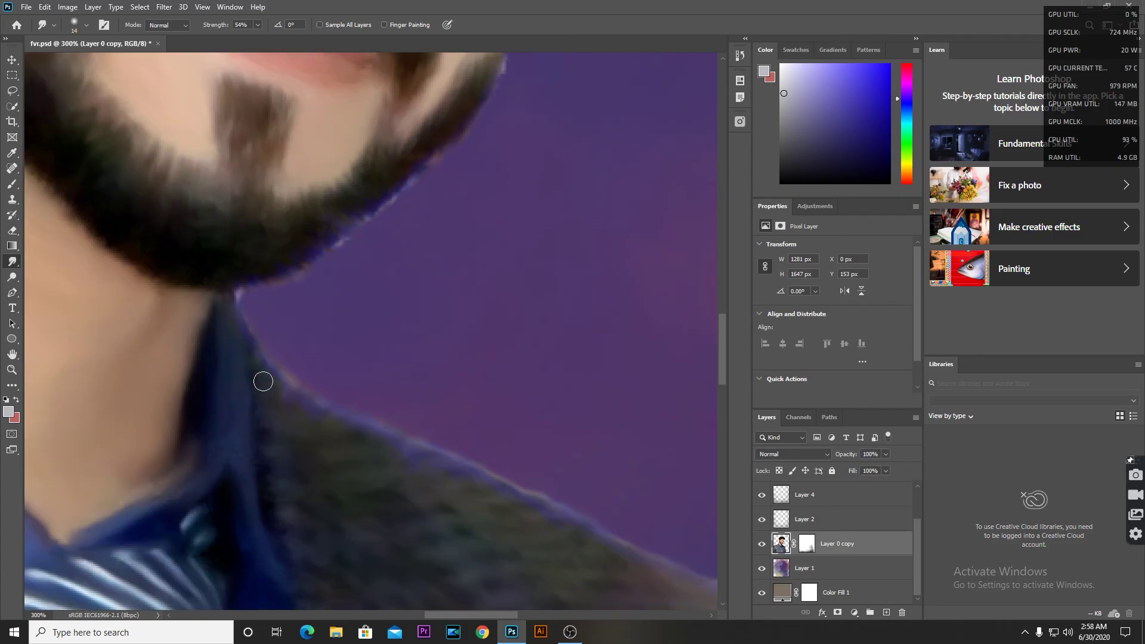
{"action": "key", "text": "ctrl+0"}
{"action": "scroll", "coordinate": [332, 294], "scroll_direction": "up", "scroll_amount": 3}
{"action": "scroll", "coordinate": [293, 286], "scroll_direction": "up", "scroll_amount": 3}
{"action": "left_click", "coordinate": [12, 230]}
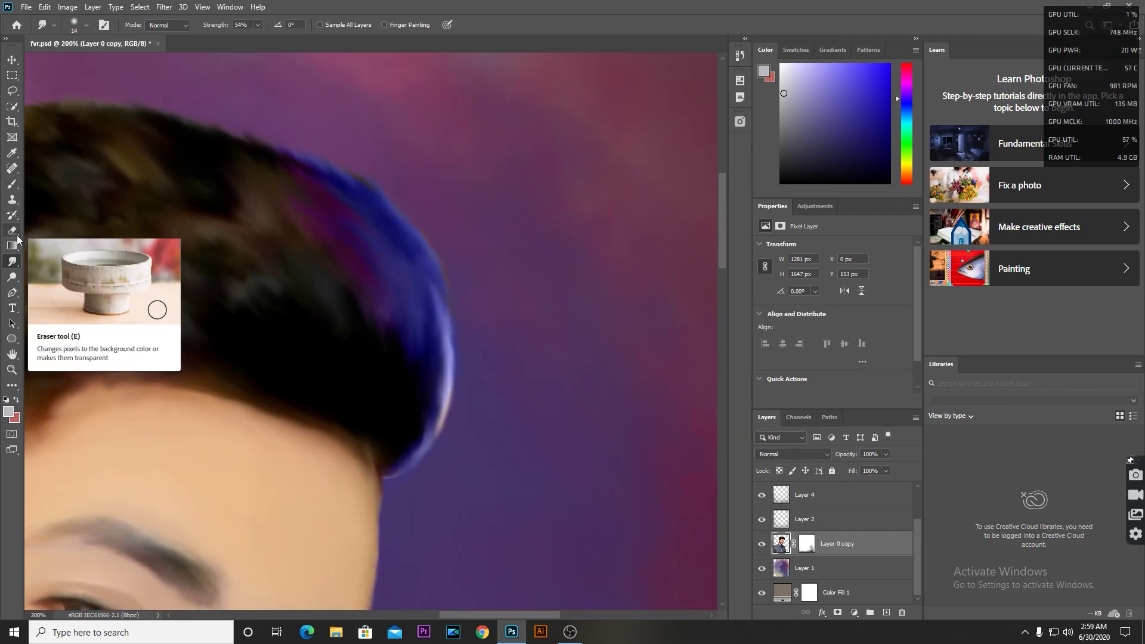
- On Layer 3, erase stray blue tint across the hair top and smudge the hair edge
{"action": "right_click", "coordinate": [358, 240]}
{"action": "left_click", "coordinate": [379, 241]}
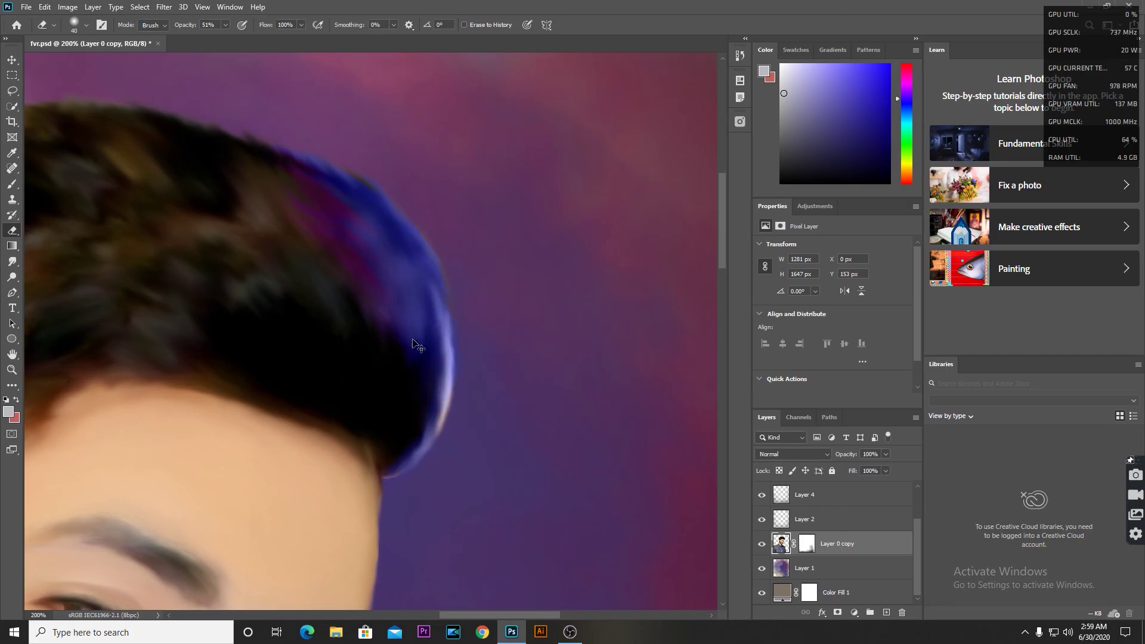
{"action": "scroll", "coordinate": [762, 498], "scroll_direction": "up", "scroll_amount": 2}
{"action": "left_click", "coordinate": [802, 522]}
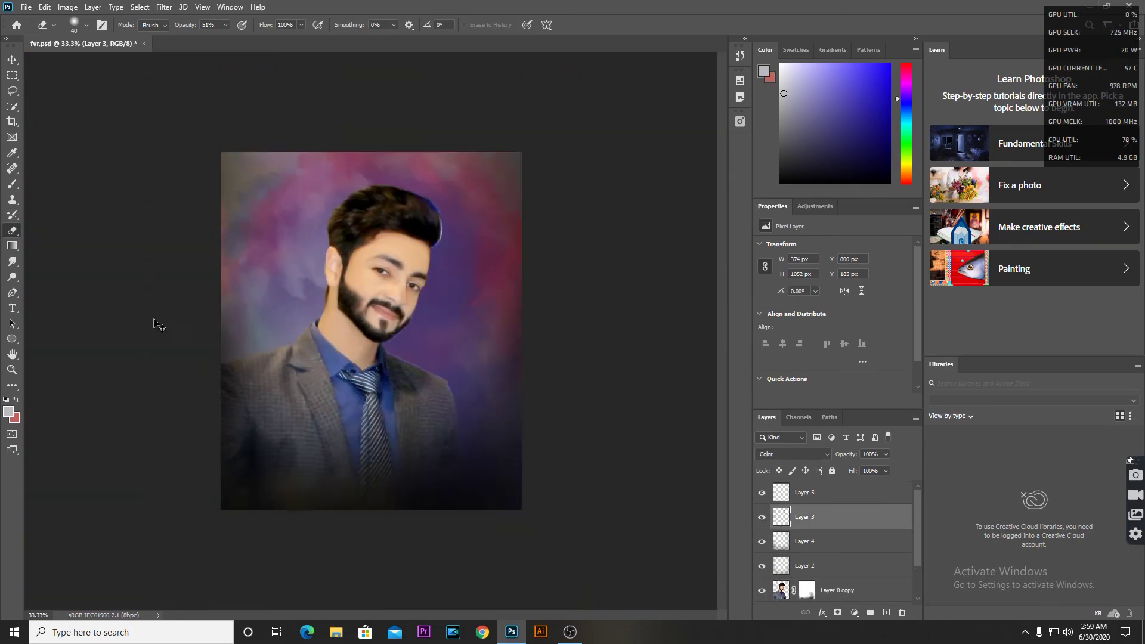
{"action": "left_click_drag", "start_coordinate": [156, 324], "coordinate": [335, 335]}
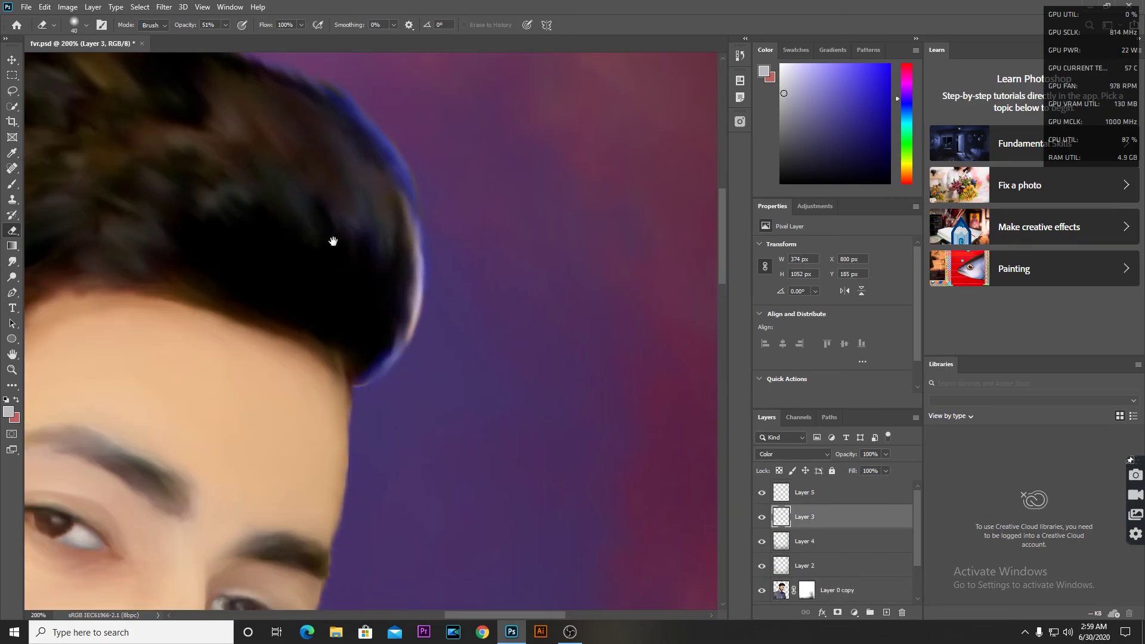
{"action": "key", "text": "r"}
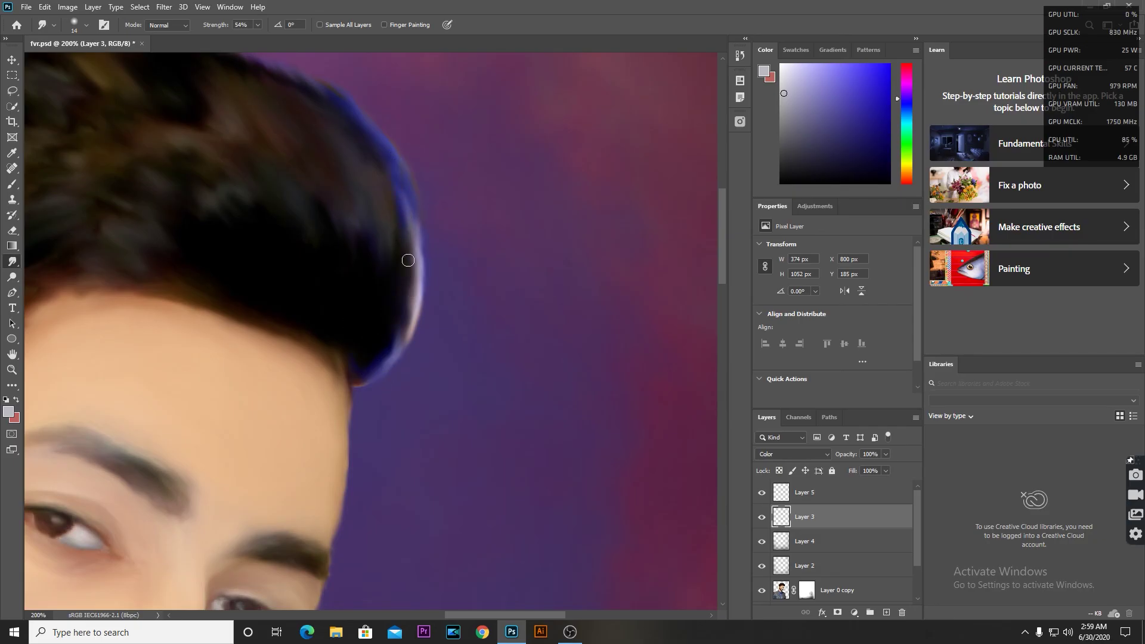
{"action": "scroll", "coordinate": [398, 344], "scroll_direction": "up", "scroll_amount": 3}
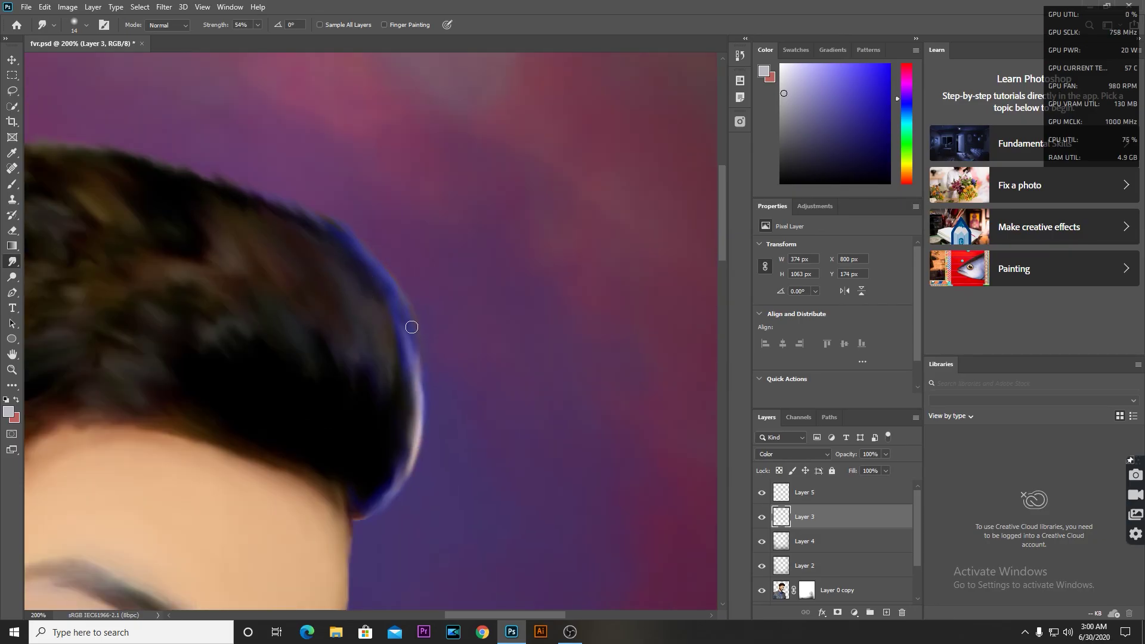
{"action": "left_click", "coordinate": [12, 230]}
{"action": "scroll", "coordinate": [445, 397], "scroll_direction": "down", "scroll_amount": 1}
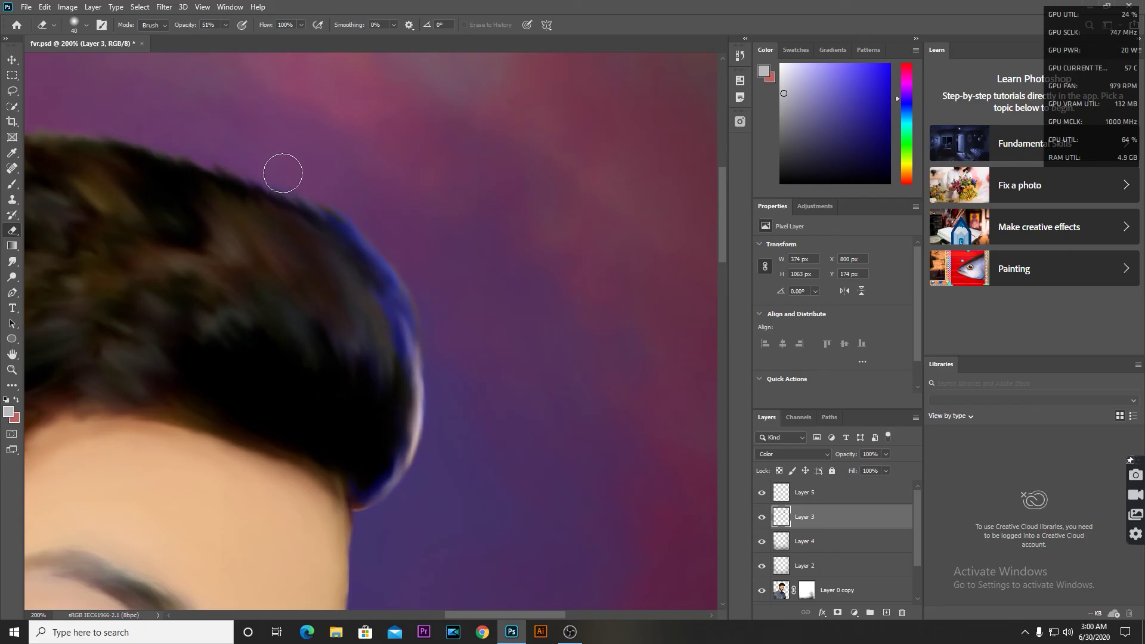
{"action": "key", "text": "ctrl+0"}
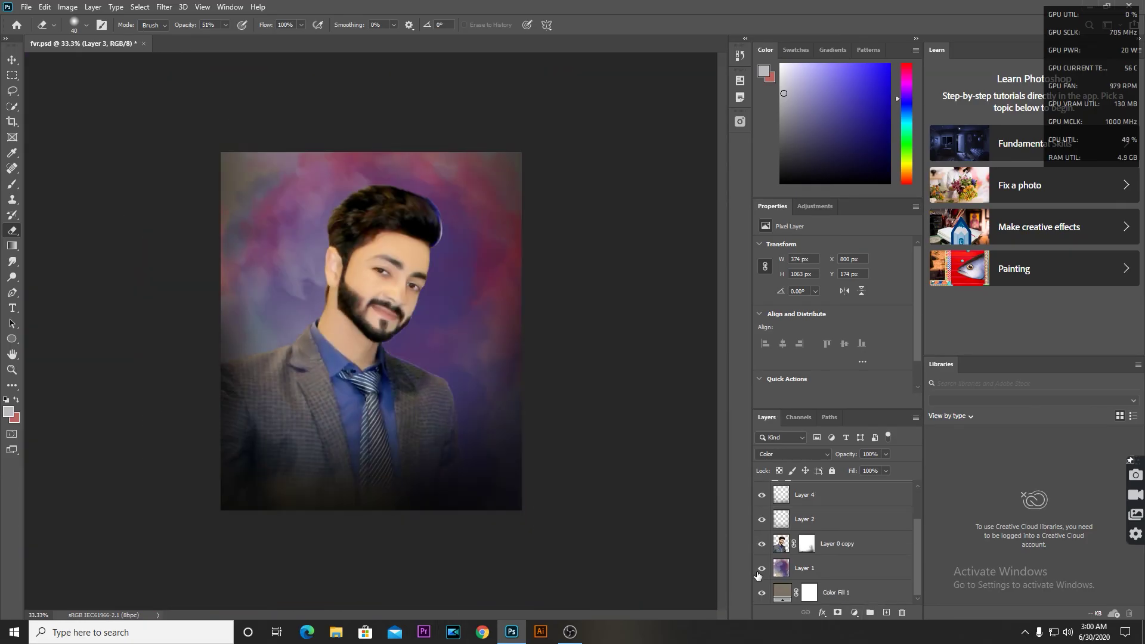